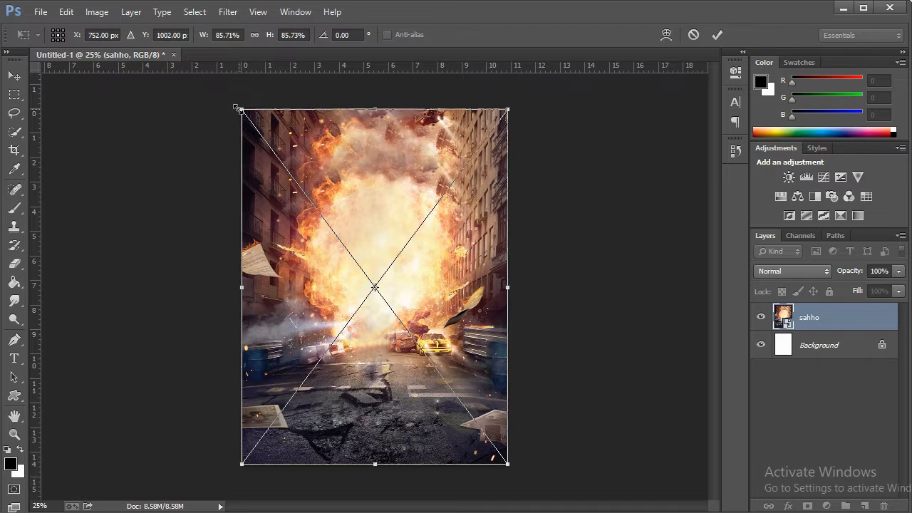
# - Enlarge the placed sahho explosion background slightly so it covers the whole canvas, and commit the transform
pyautogui.moveTo(236, 108); pyautogui.dragTo(235, 106)
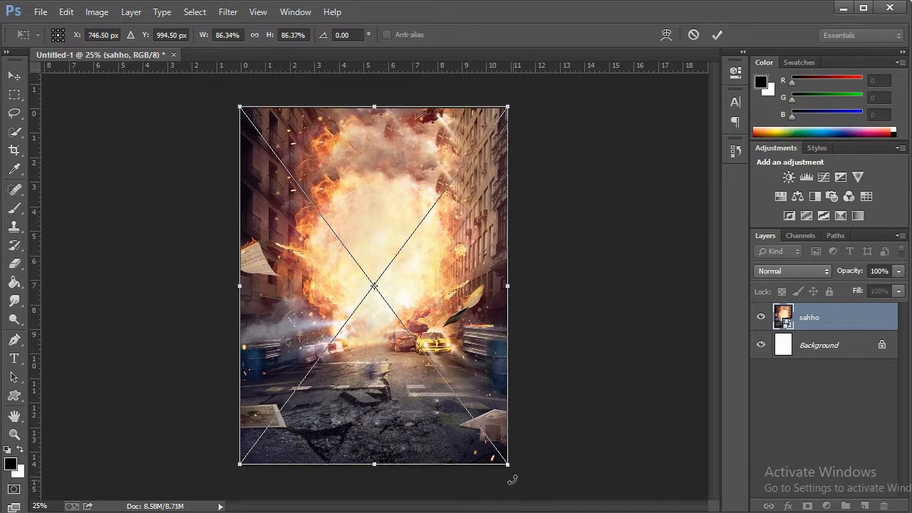
pyautogui.moveTo(509, 466); pyautogui.dragTo(511, 468)
pyautogui.click(718, 36)
pyautogui.press('z')
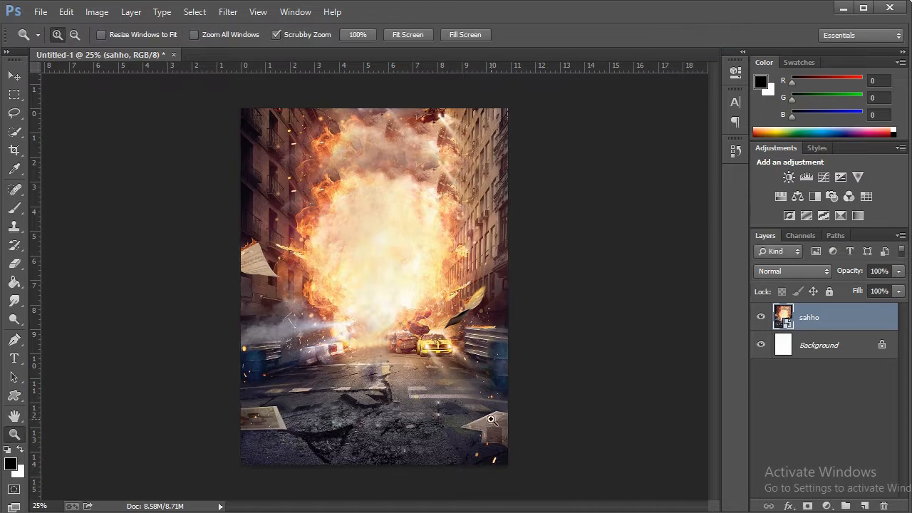
# - Switch to File Explorer, place the DSC02462 photo into the poster document, and scale it to about 29.75%
pyautogui.hotkey('alt', 'Tab')
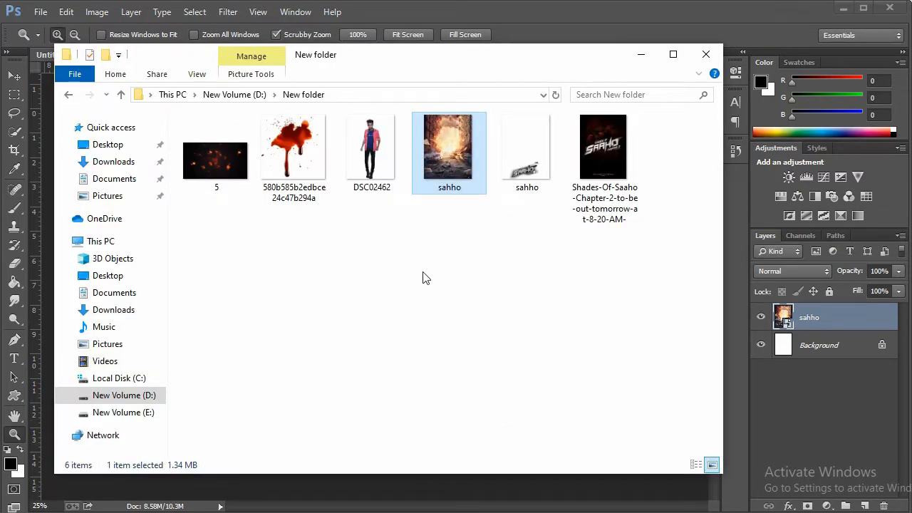
pyautogui.moveTo(371, 153); pyautogui.dragTo(621, 494)
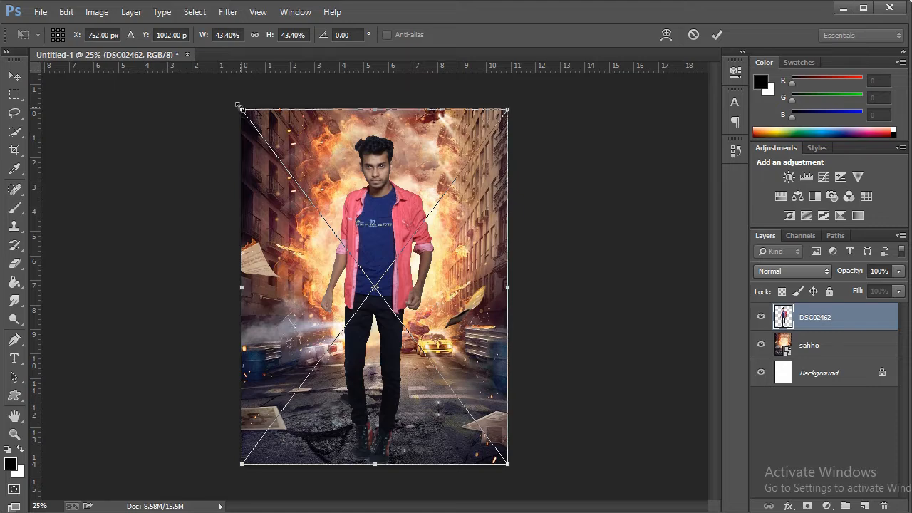
pyautogui.moveTo(239, 105); pyautogui.dragTo(319, 183)
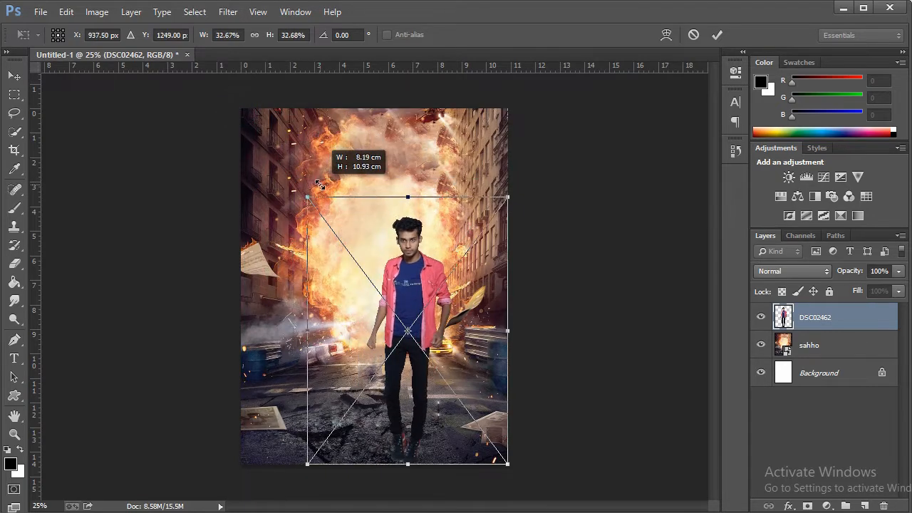
pyautogui.moveTo(420, 256); pyautogui.dragTo(389, 200)
pyautogui.moveTo(276, 141); pyautogui.dragTo(300, 160)
pyautogui.moveTo(359, 216); pyautogui.dragTo(353, 196)
# - Rotate the man to about -2.2°, position him standing on the road in front of the explosion, and commit the placement
pyautogui.moveTo(386, 128); pyautogui.dragTo(380, 131)
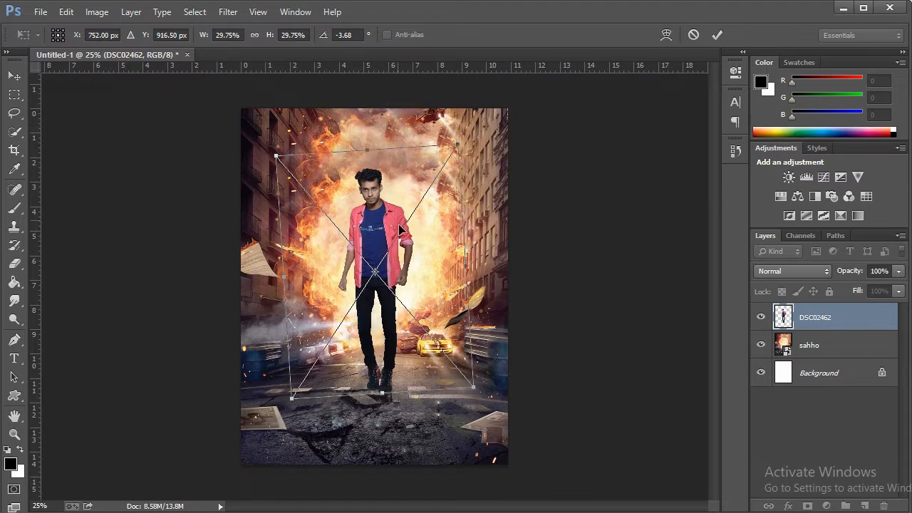
pyautogui.moveTo(412, 264); pyautogui.dragTo(401, 271)
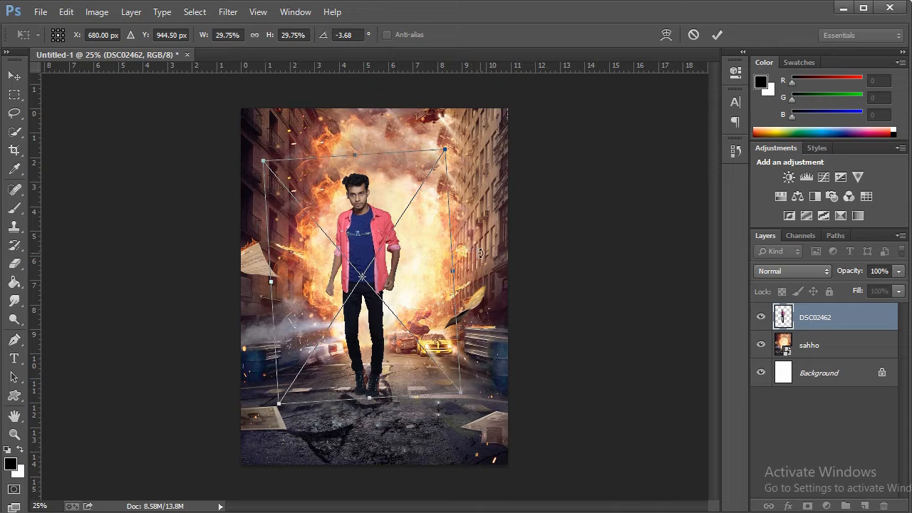
pyautogui.moveTo(480, 253); pyautogui.dragTo(478, 253)
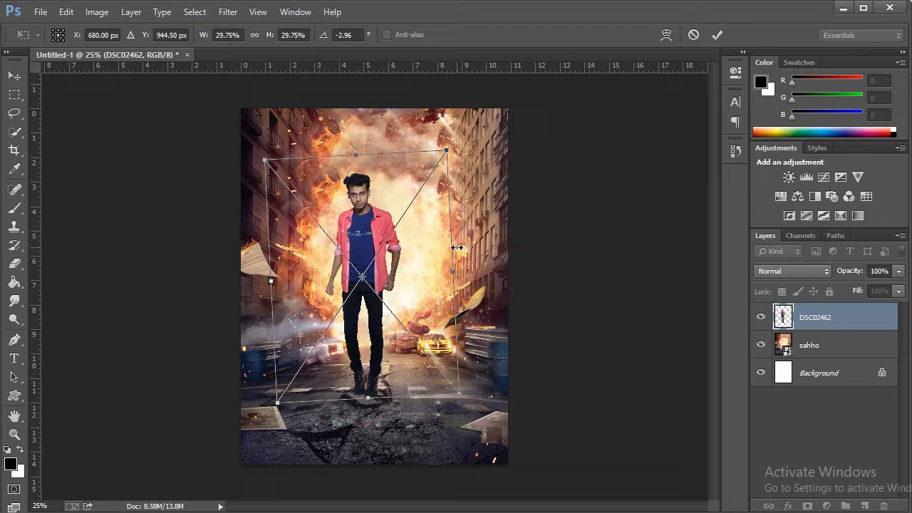
pyautogui.moveTo(386, 135)
pyautogui.mouseDown()
pyautogui.moveTo(394, 139)
pyautogui.moveTo(385, 138)
pyautogui.mouseUp()
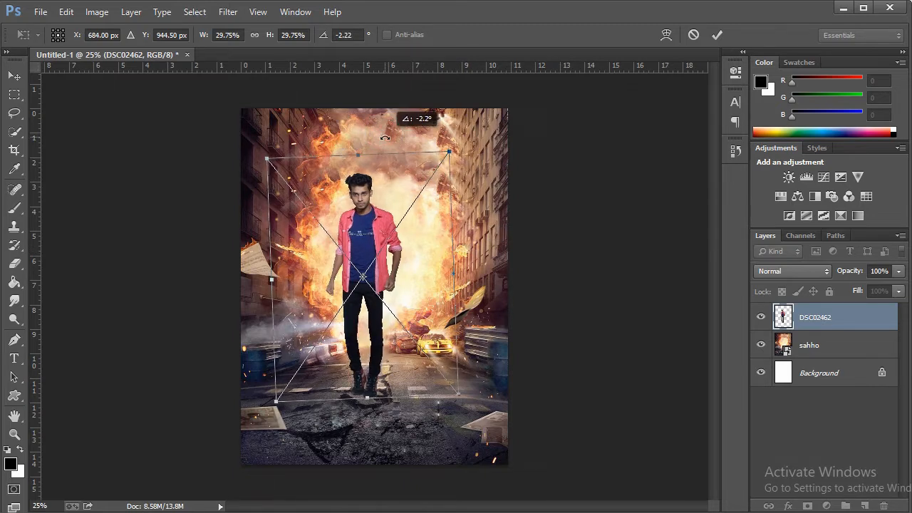
pyautogui.click(716, 35)
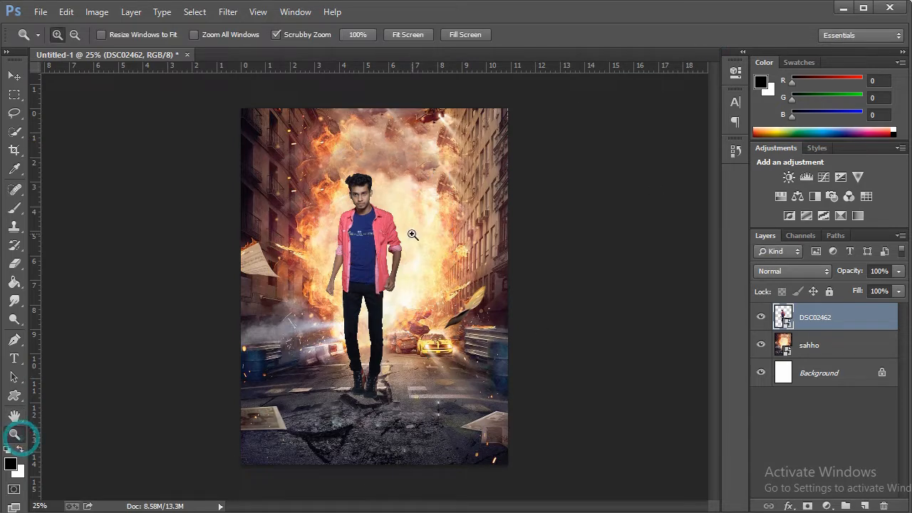
# - Rasterize the DSC02462 and sahho layers together
pyautogui.hotkey('ctrl', '+')
pyautogui.hotkey('ctrl', '+')
pyautogui.hotkey('ctrl', '0')
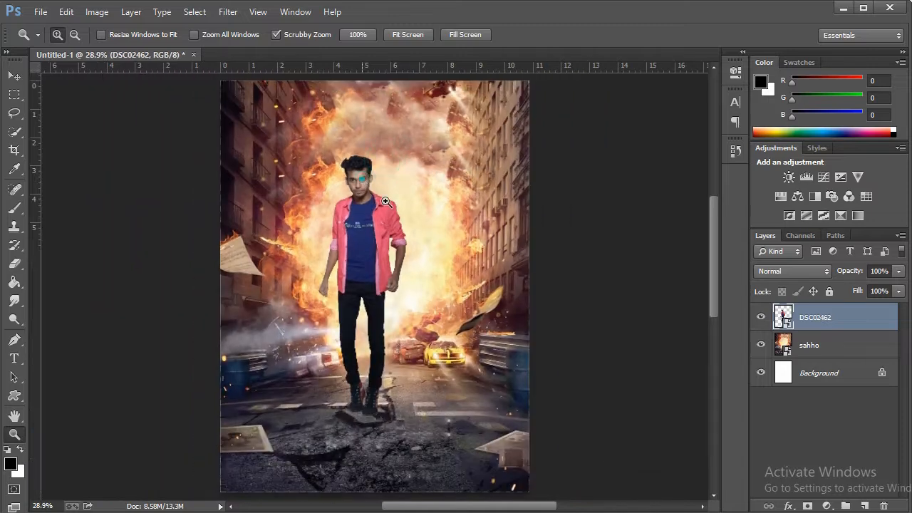
pyautogui.rightClick(383, 239)
pyautogui.click(409, 329)
pyautogui.keyDown('shift'); pyautogui.click(829, 352); pyautogui.keyUp('shift')
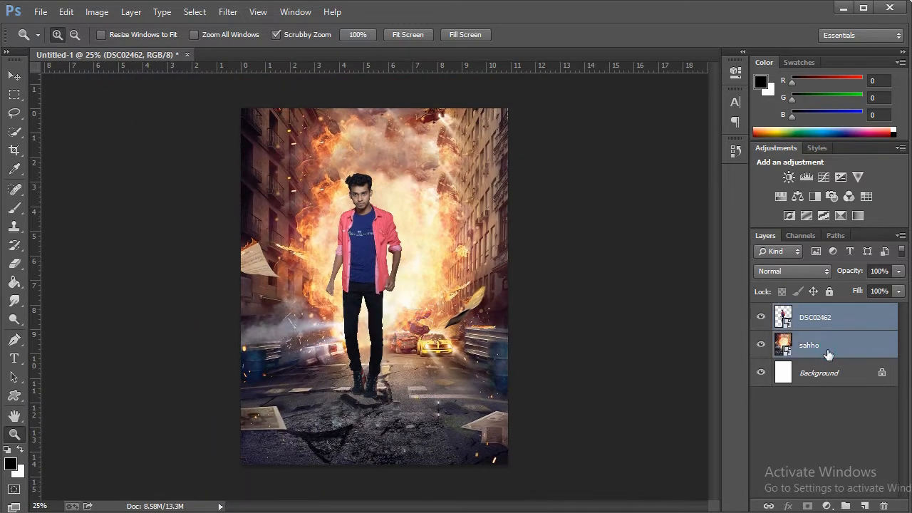
pyautogui.rightClick(829, 352)
pyautogui.click(686, 212)
# - Apply the Camera Raw filter to the DSC02462 layer with Clarity +44 and Blacks -15
pyautogui.click(825, 322)
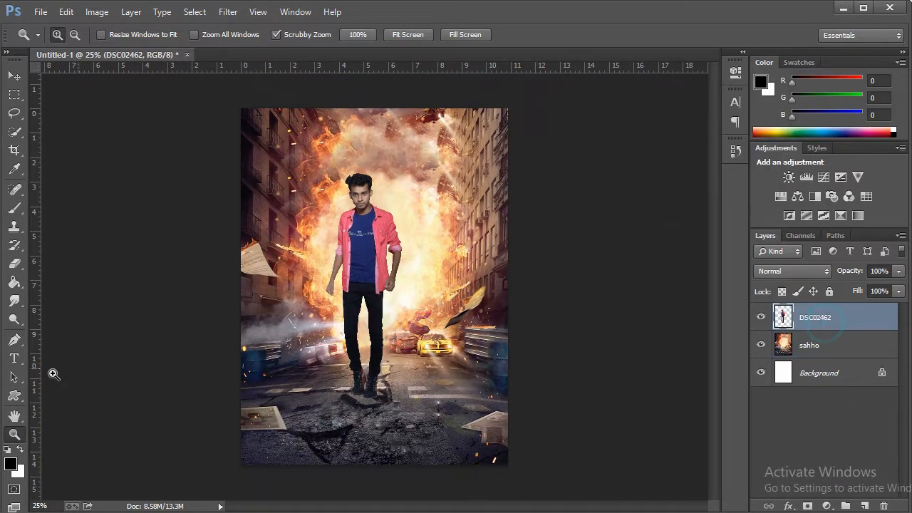
pyautogui.moveTo(373, 194); pyautogui.dragTo(379, 196)
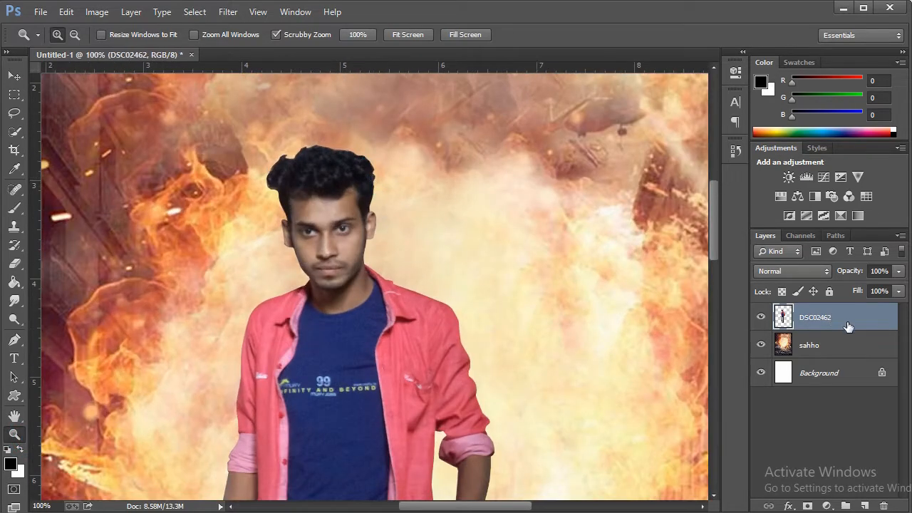
pyautogui.click(234, 17)
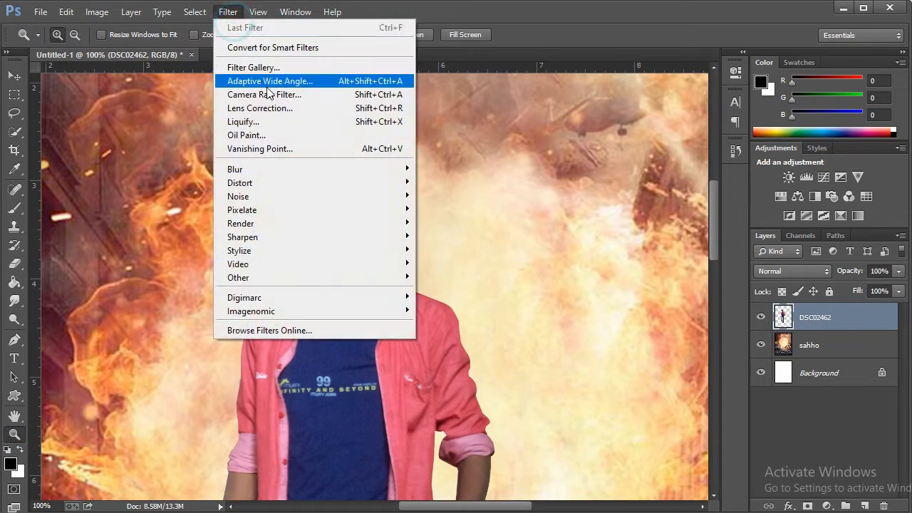
pyautogui.click(271, 94)
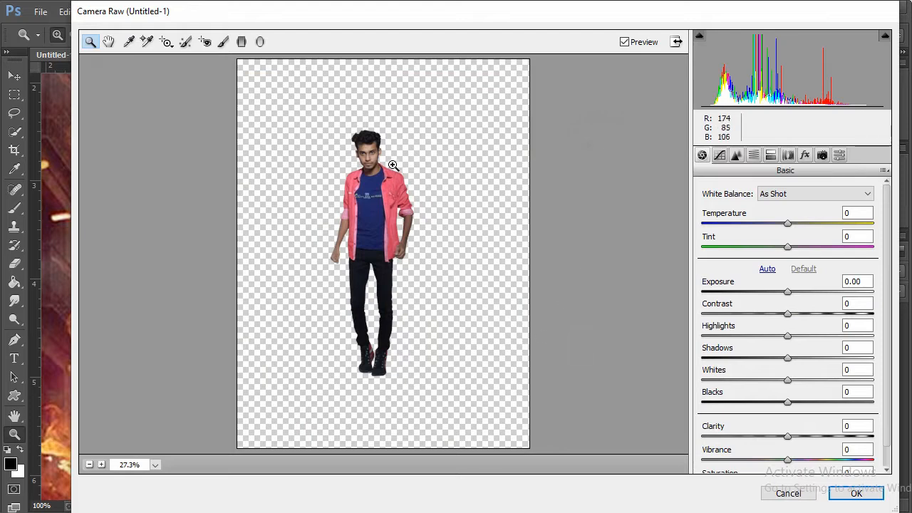
pyautogui.click(392, 166)
pyautogui.click(393, 166)
pyautogui.click(392, 165)
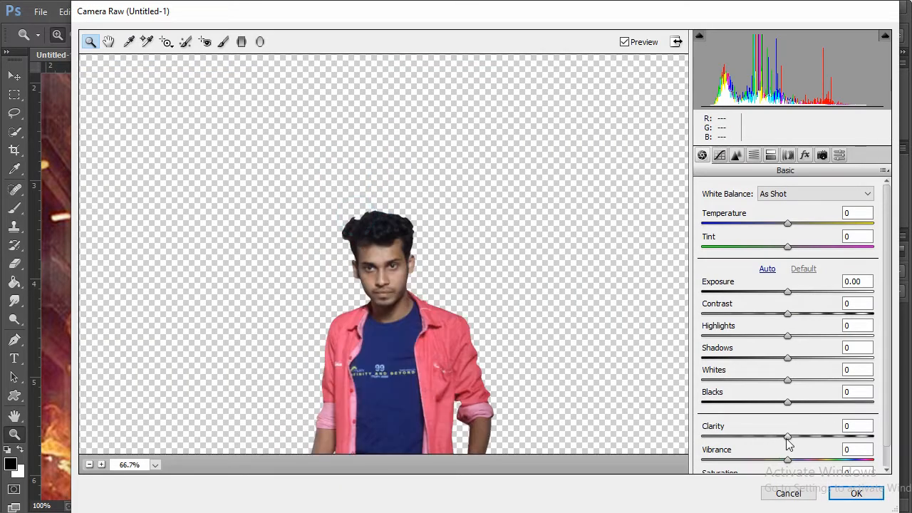
pyautogui.moveTo(804, 443); pyautogui.dragTo(826, 450)
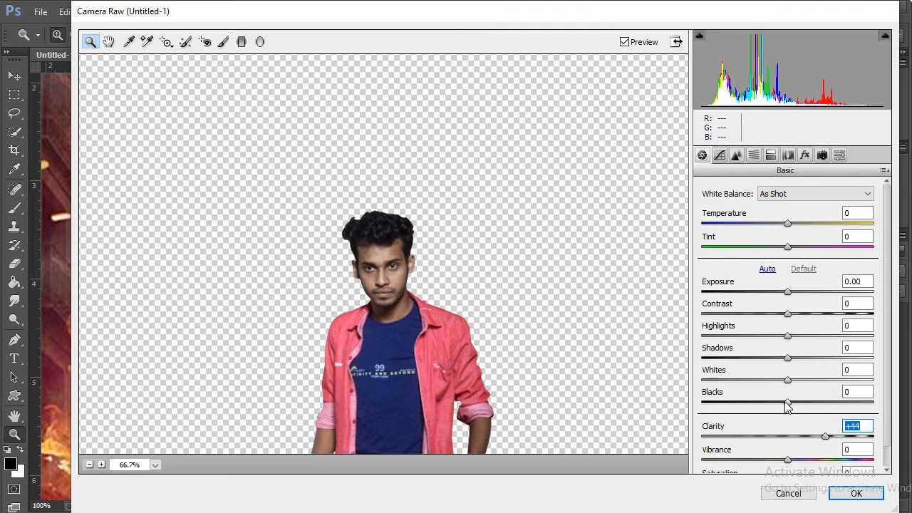
pyautogui.moveTo(787, 404); pyautogui.dragTo(776, 406)
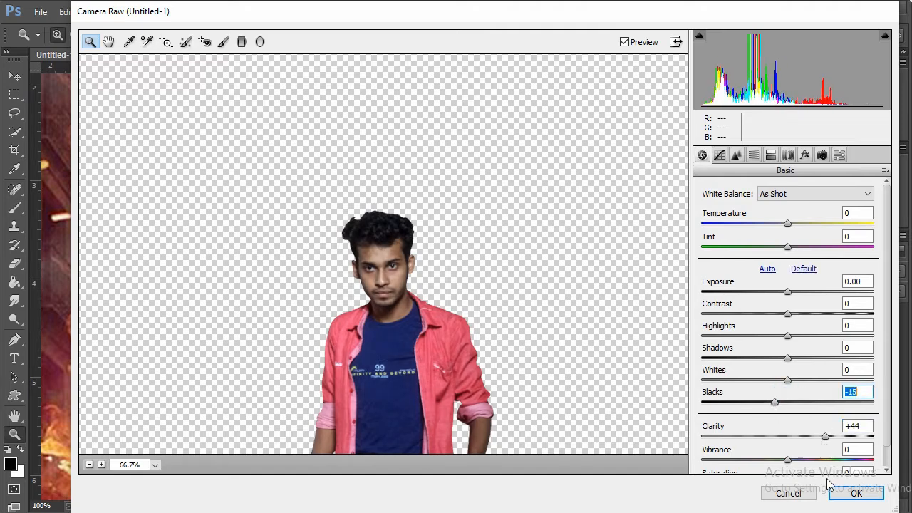
pyautogui.click(858, 495)
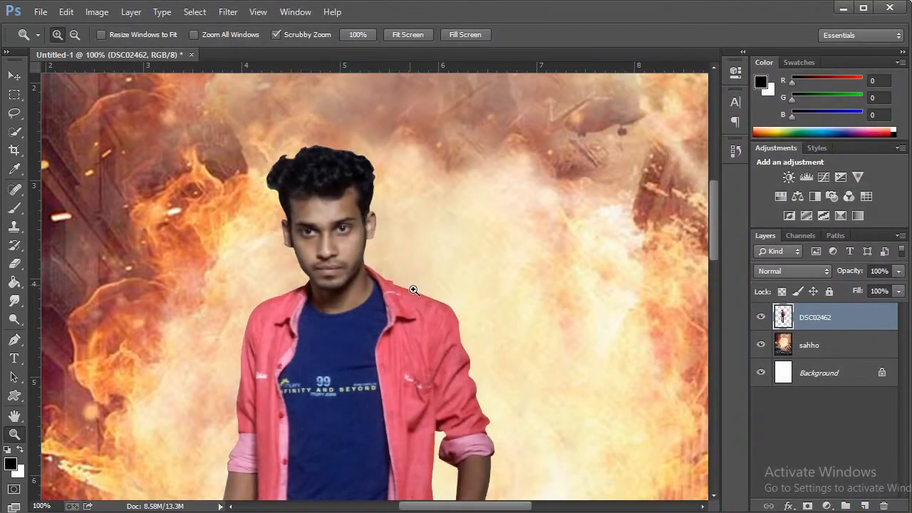
# - Duplicate the DSC02462 layer and load the copy's outline as a selection
pyautogui.rightClick(385, 227)
pyautogui.click(402, 232)
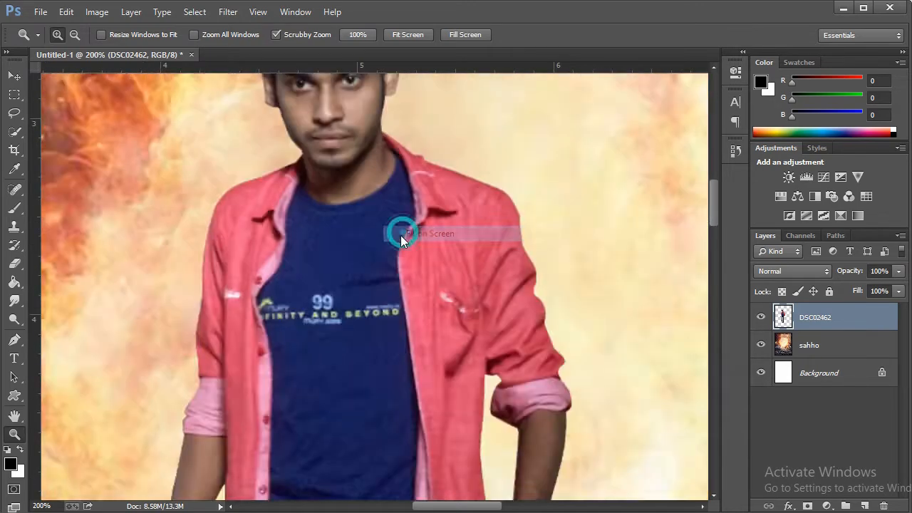
pyautogui.click(366, 151)
pyautogui.click(366, 150)
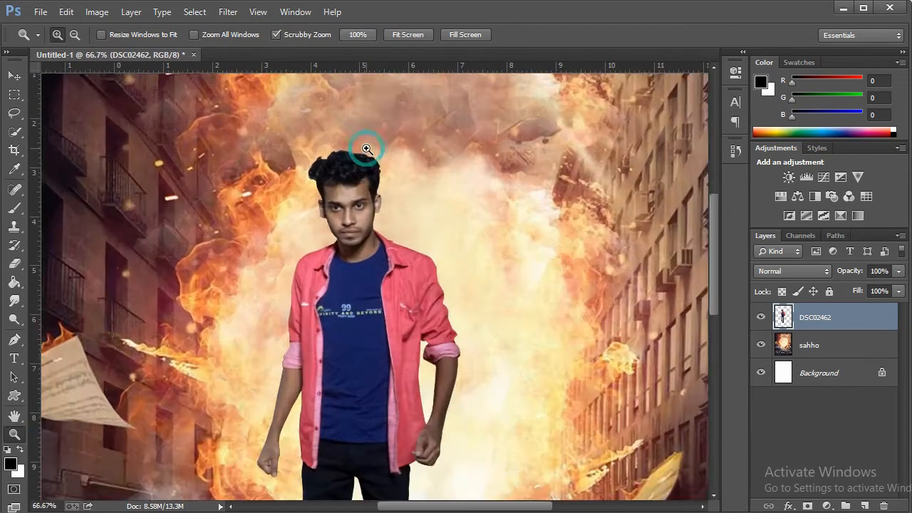
pyautogui.click(283, 163)
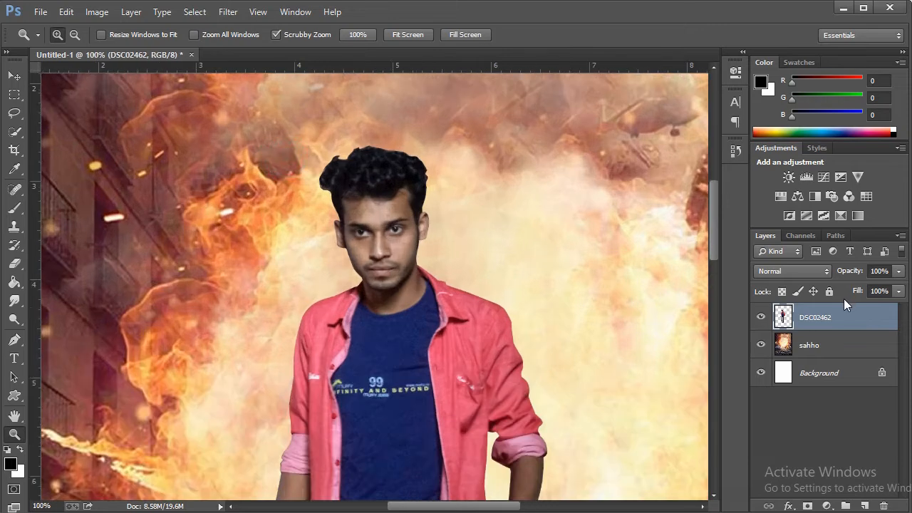
pyautogui.hotkey('ctrl', 'j')
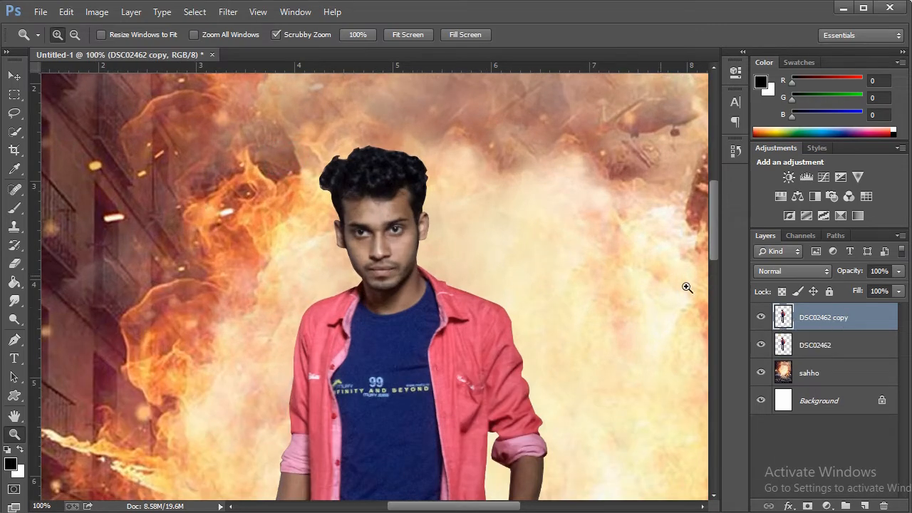
pyautogui.keyDown('ctrl'); pyautogui.click(782, 319); pyautogui.keyUp('ctrl')
# - Choose the Smudge tool at 10% strength with the last brush preset, the 482 px textured tip
pyautogui.click(417, 251)
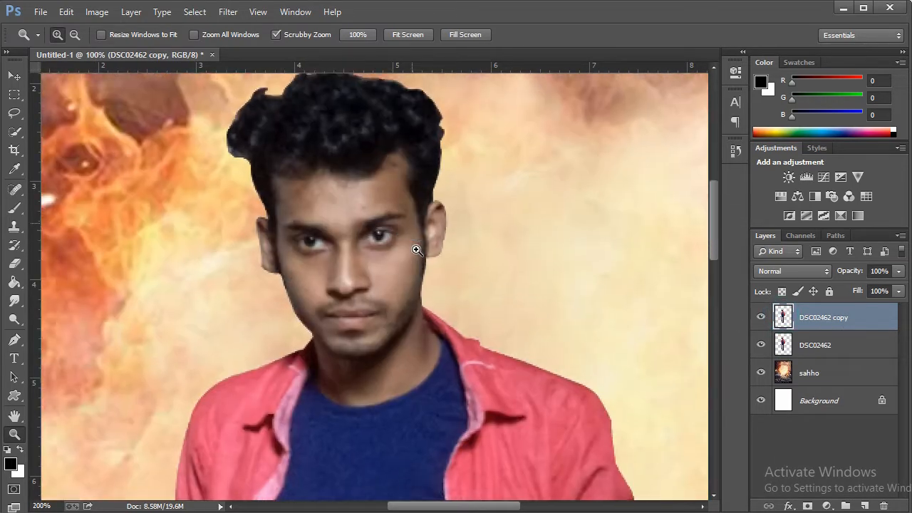
pyautogui.click(423, 252)
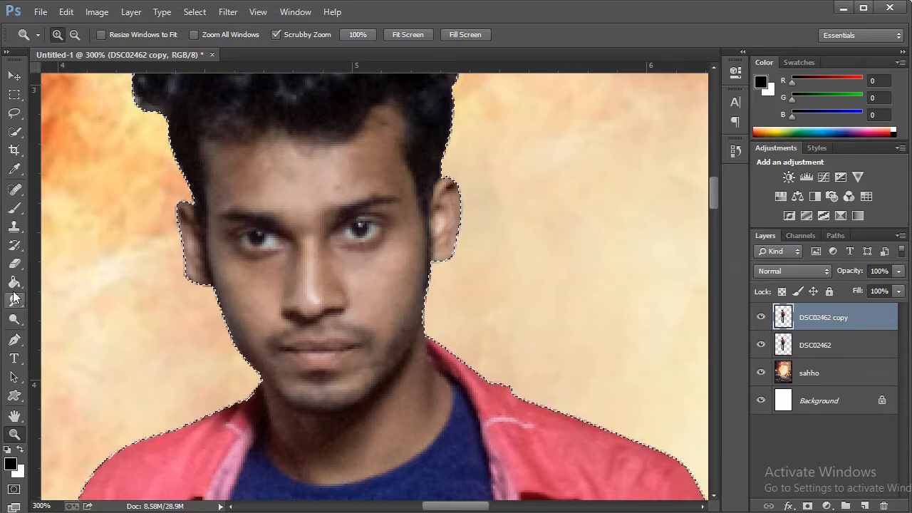
pyautogui.moveTo(14, 299); pyautogui.dragTo(77, 342)
pyautogui.click(91, 318)
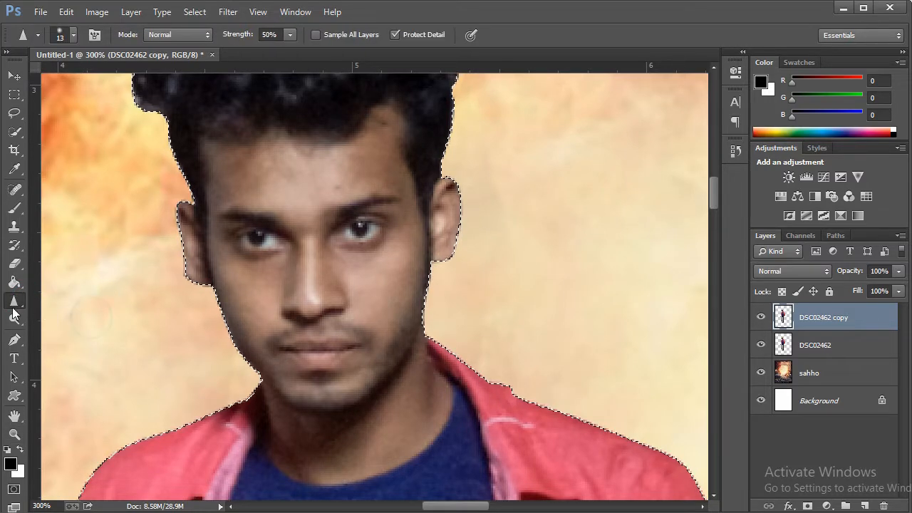
pyautogui.moveTo(17, 299)
pyautogui.mouseDown()
pyautogui.moveTo(16, 320)
pyautogui.moveTo(62, 330)
pyautogui.mouseUp()
pyautogui.rightClick(424, 187)
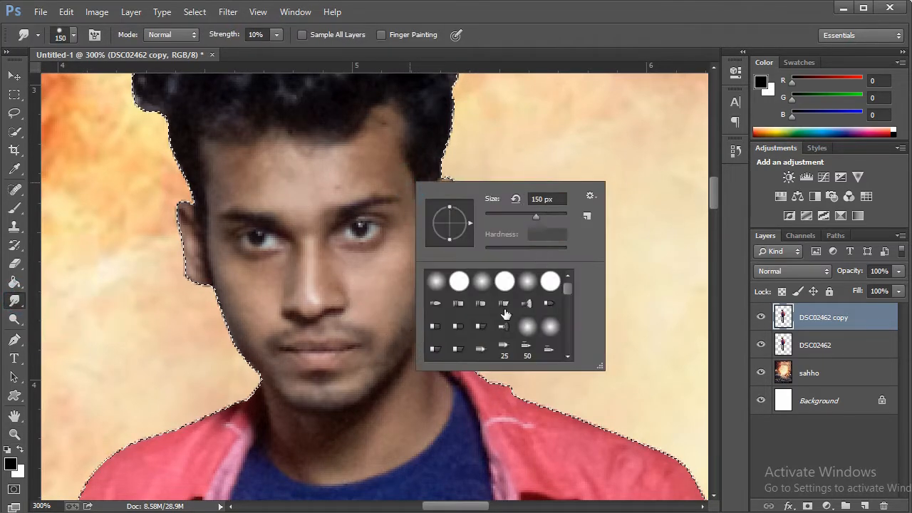
pyautogui.moveTo(569, 293); pyautogui.dragTo(573, 351)
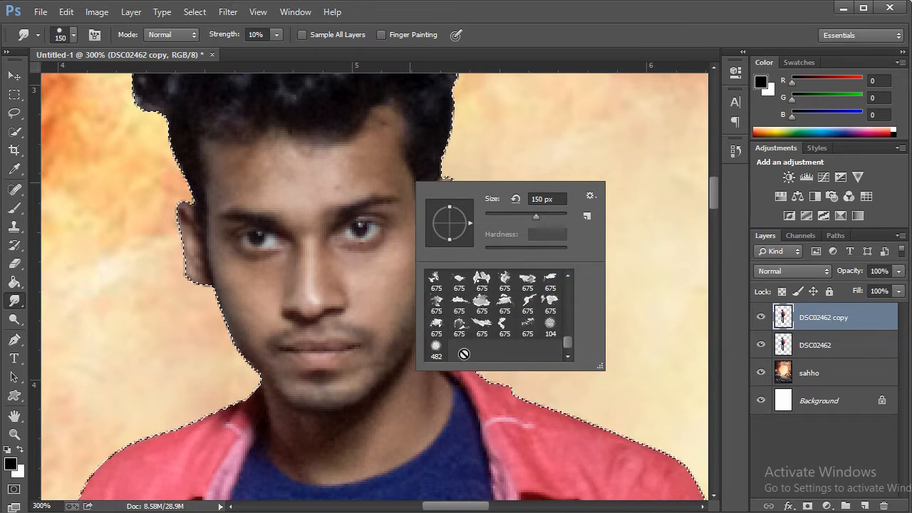
pyautogui.click(436, 348)
pyautogui.press('Return')
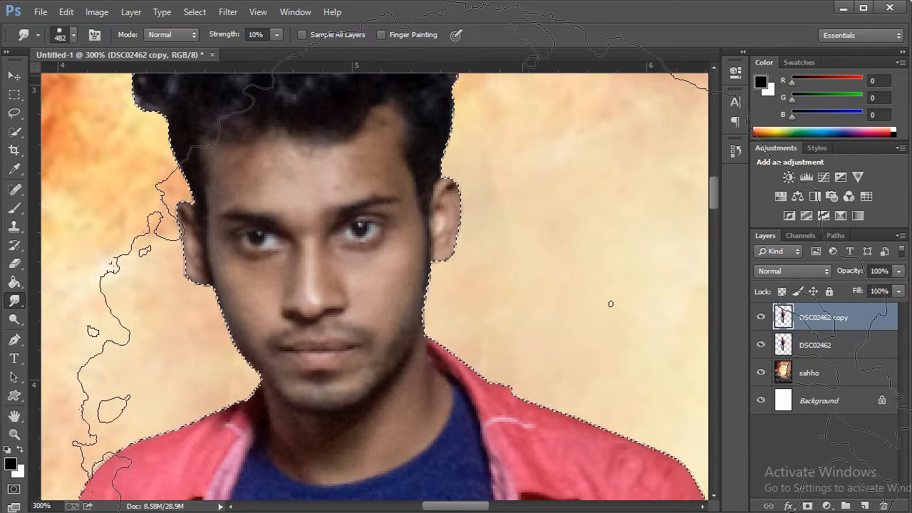
# - Reduce the smudge brush to 20 px and smooth the skin of the man's face and neck
pyautogui.press('[')
pyautogui.press('[')
pyautogui.press('[')
pyautogui.press('[')
pyautogui.press('[')
pyautogui.press('[')
pyautogui.press('[')
pyautogui.press('[')
pyautogui.press('[')
pyautogui.press('[')
pyautogui.press('[')
pyautogui.press('[')
pyautogui.press('[')
pyautogui.press('[')
pyautogui.press('[')
pyautogui.press('[')
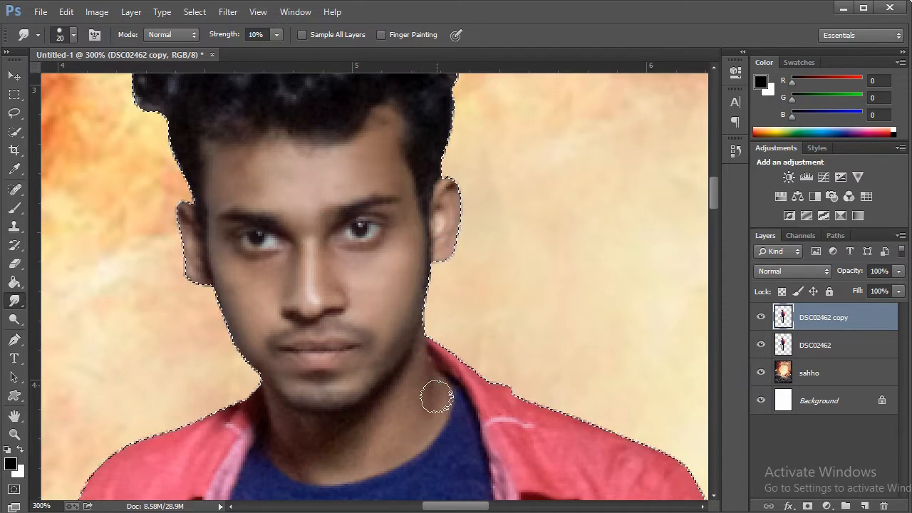
pyautogui.moveTo(403, 408); pyautogui.dragTo(277, 405)
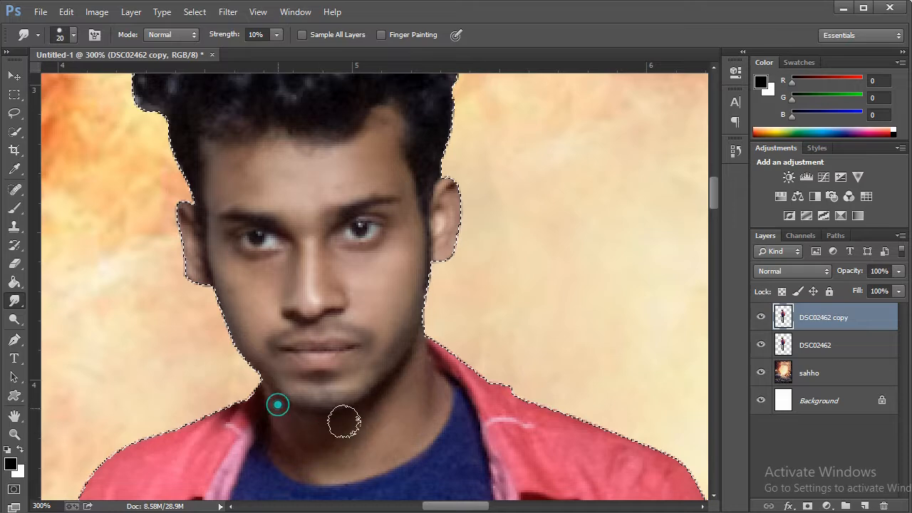
pyautogui.moveTo(364, 461); pyautogui.dragTo(446, 344)
# - Enlarge the smudge brush to 25 px and smooth the skin of the man's left forearm and hand
pyautogui.moveTo(342, 437); pyautogui.dragTo(286, 171)
pyautogui.moveTo(480, 375); pyautogui.dragTo(430, 249)
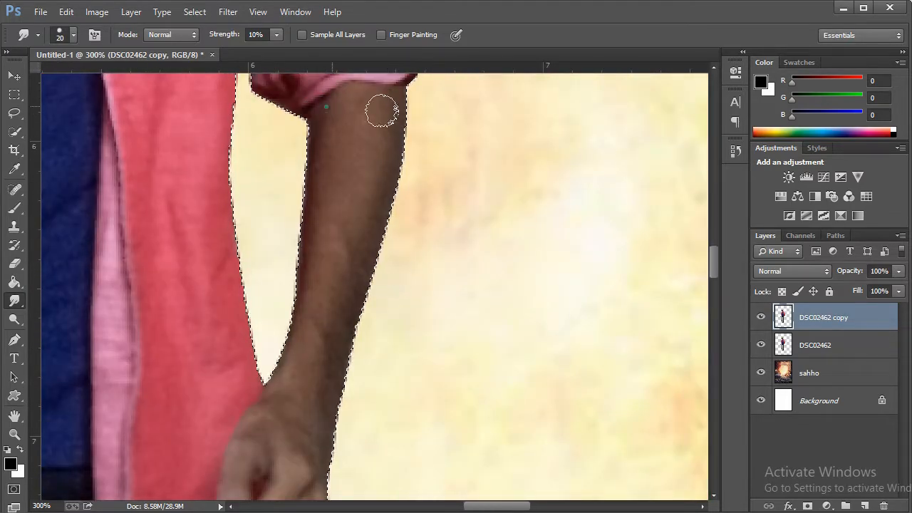
pyautogui.press(']')
pyautogui.moveTo(342, 133)
pyautogui.mouseDown()
pyautogui.moveTo(319, 169)
pyautogui.moveTo(351, 151)
pyautogui.moveTo(357, 278)
pyautogui.moveTo(343, 303)
pyautogui.moveTo(310, 253)
pyautogui.moveTo(315, 356)
pyautogui.mouseUp()
pyautogui.moveTo(318, 393); pyautogui.dragTo(319, 307)
pyautogui.moveTo(267, 325); pyautogui.dragTo(233, 383)
pyautogui.moveTo(246, 474); pyautogui.dragTo(305, 454)
pyautogui.moveTo(299, 334)
pyautogui.mouseDown()
pyautogui.moveTo(332, 399)
pyautogui.moveTo(314, 197)
pyautogui.mouseUp()
pyautogui.moveTo(356, 262); pyautogui.dragTo(376, 337)
pyautogui.moveTo(347, 173); pyautogui.dragTo(372, 259)
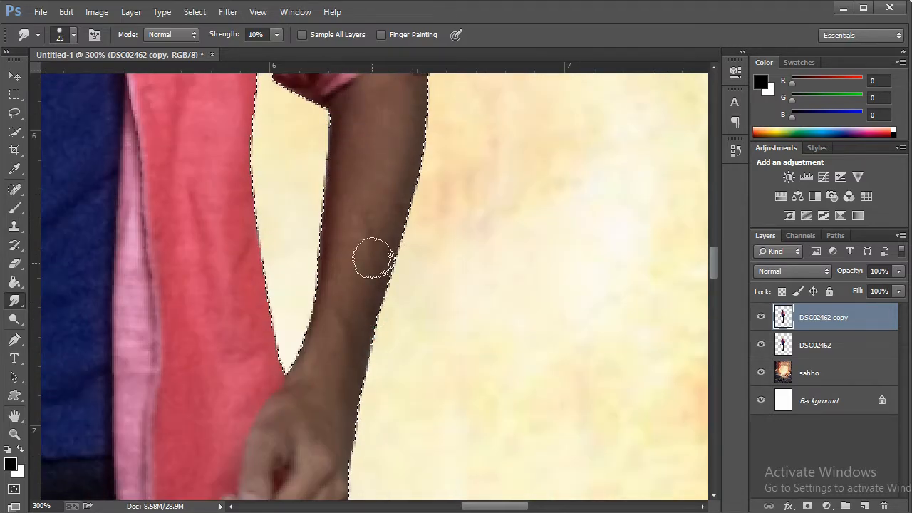
# - Enlarge the smudge brush to 40 px and smooth the skin of the man's right forearm and hand
pyautogui.moveTo(114, 428); pyautogui.dragTo(690, 274)
pyautogui.moveTo(389, 310); pyautogui.dragTo(339, 492)
pyautogui.moveTo(191, 106); pyautogui.dragTo(234, 119)
pyautogui.moveTo(208, 228); pyautogui.dragTo(211, 292)
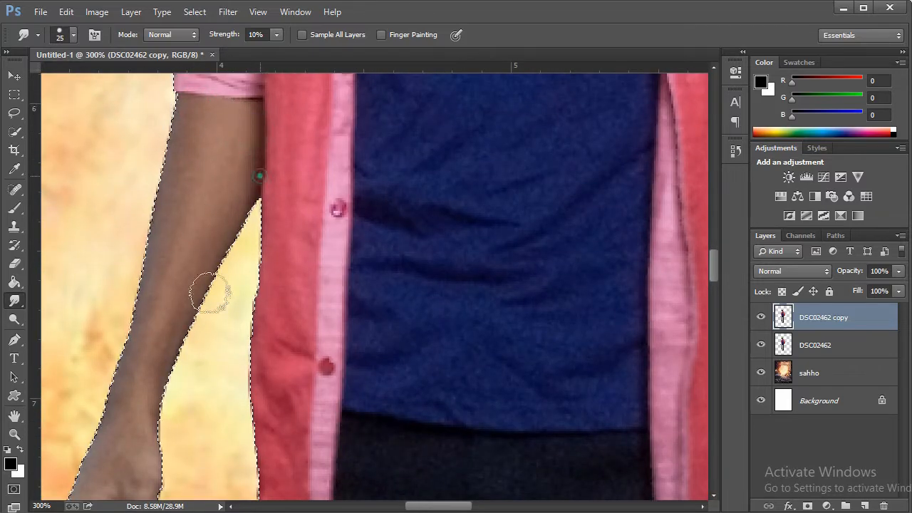
pyautogui.moveTo(194, 154)
pyautogui.mouseDown()
pyautogui.moveTo(157, 321)
pyautogui.moveTo(187, 243)
pyautogui.mouseUp()
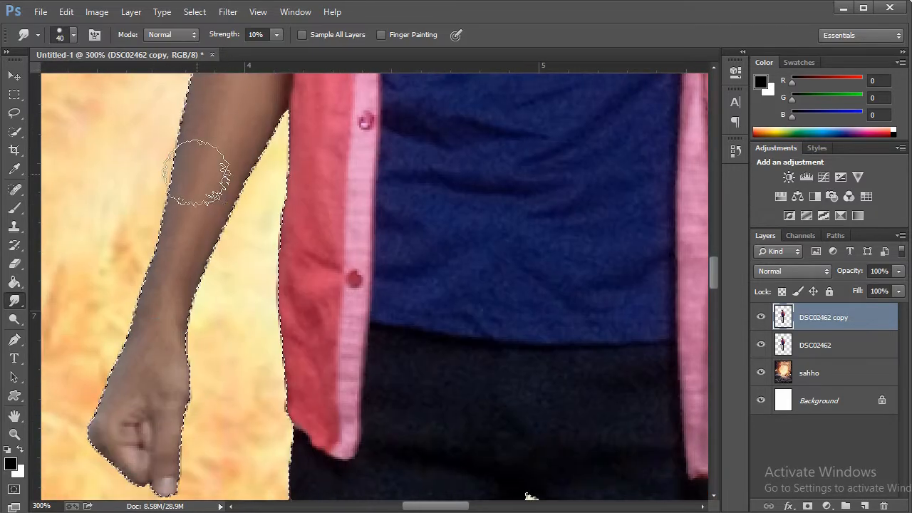
pyautogui.moveTo(197, 173)
pyautogui.mouseDown()
pyautogui.moveTo(157, 325)
pyautogui.moveTo(102, 432)
pyautogui.mouseUp()
pyautogui.moveTo(129, 460); pyautogui.dragTo(124, 412)
pyautogui.moveTo(169, 320); pyautogui.dragTo(190, 220)
pyautogui.moveTo(178, 75); pyautogui.dragTo(147, 286)
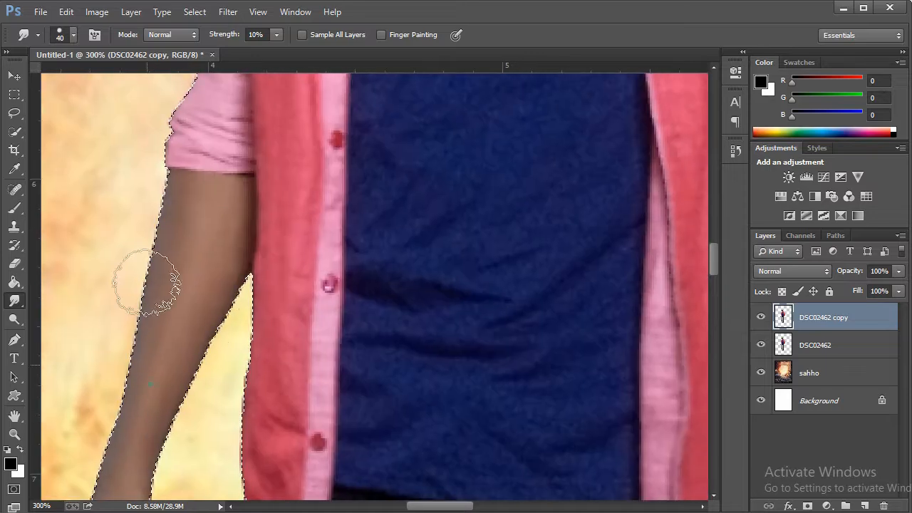
pyautogui.moveTo(238, 224)
pyautogui.mouseDown()
pyautogui.moveTo(187, 251)
pyautogui.moveTo(180, 350)
pyautogui.mouseUp()
# - Smudge the fabric of the pink shirt's right shoulder, front panel and rolled sleeve smooth
pyautogui.moveTo(285, 107); pyautogui.dragTo(206, 399)
pyautogui.moveTo(371, 114); pyautogui.dragTo(382, 248)
pyautogui.moveTo(263, 131); pyautogui.dragTo(272, 153)
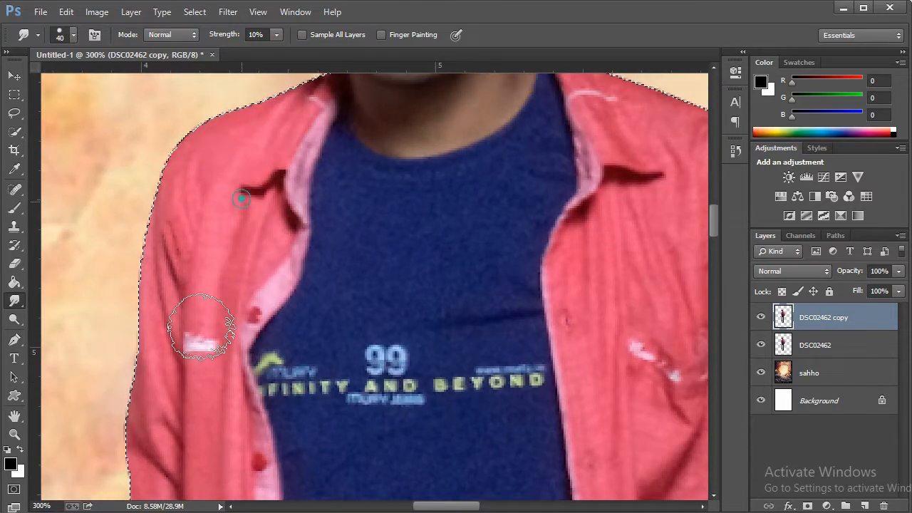
pyautogui.moveTo(174, 352); pyautogui.dragTo(211, 250)
pyautogui.moveTo(223, 345); pyautogui.dragTo(228, 185)
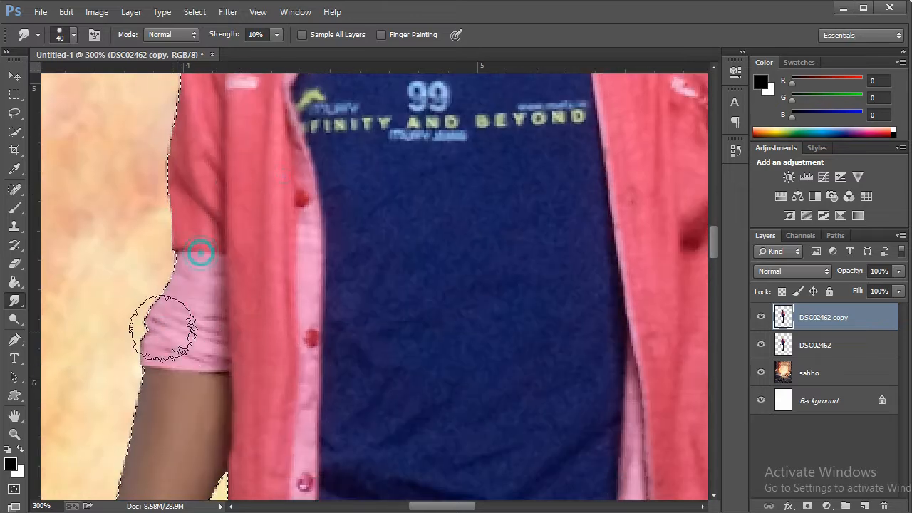
pyautogui.moveTo(296, 264); pyautogui.dragTo(294, 99)
pyautogui.moveTo(270, 345); pyautogui.dragTo(258, 208)
# - Enlarge the smudge brush to 45 px and smooth the blue T-shirt between the neckline and the chest print
pyautogui.moveTo(390, 269); pyautogui.dragTo(273, 461)
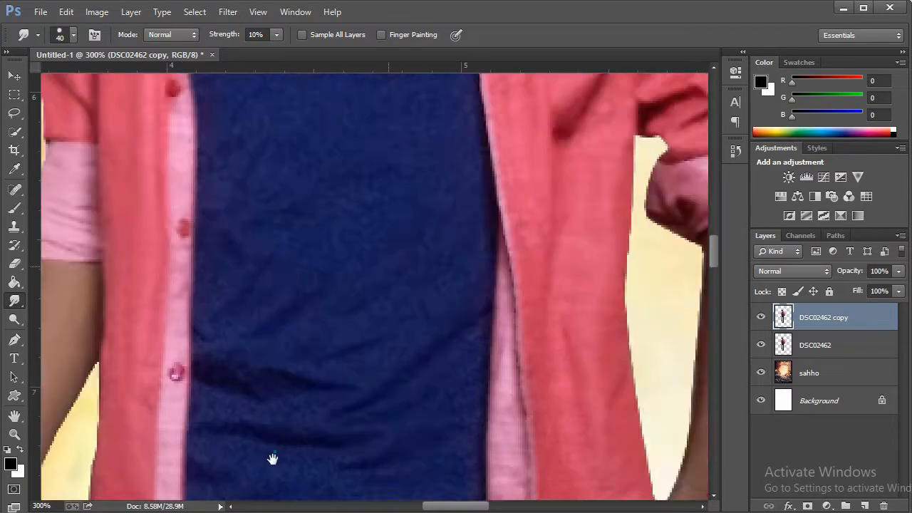
pyautogui.moveTo(285, 79); pyautogui.dragTo(177, 493)
pyautogui.moveTo(136, 214); pyautogui.dragTo(281, 213)
pyautogui.moveTo(171, 230); pyautogui.dragTo(350, 208)
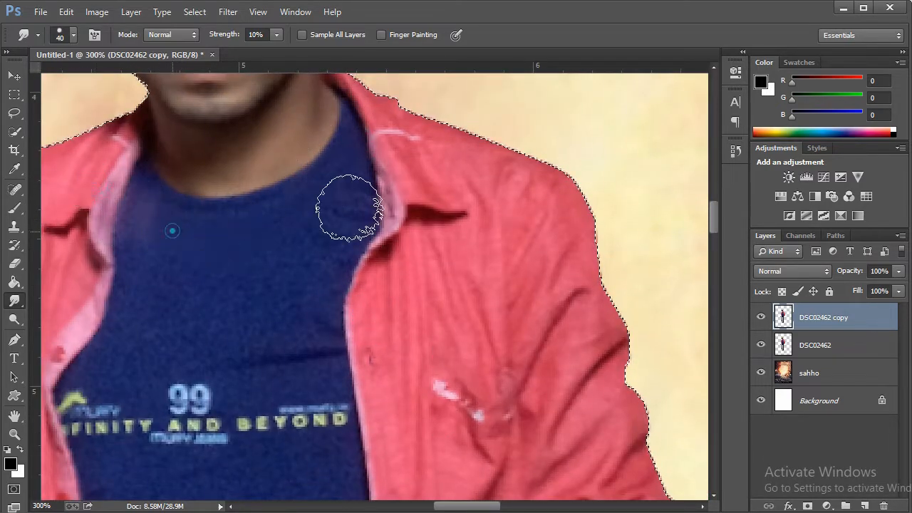
pyautogui.press(']')
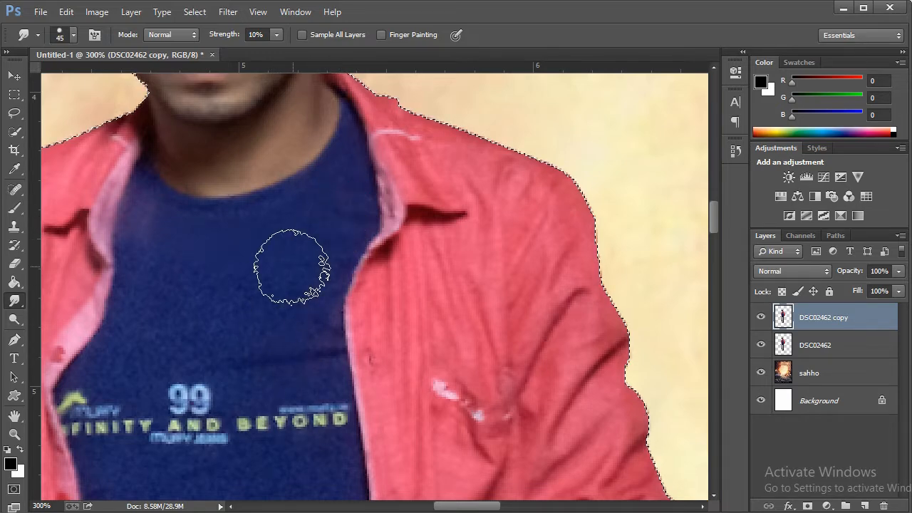
pyautogui.moveTo(295, 269); pyautogui.dragTo(183, 425)
pyautogui.moveTo(221, 275)
pyautogui.mouseDown()
pyautogui.moveTo(230, 313)
pyautogui.moveTo(178, 399)
pyautogui.mouseUp()
pyautogui.moveTo(129, 324); pyautogui.dragTo(113, 344)
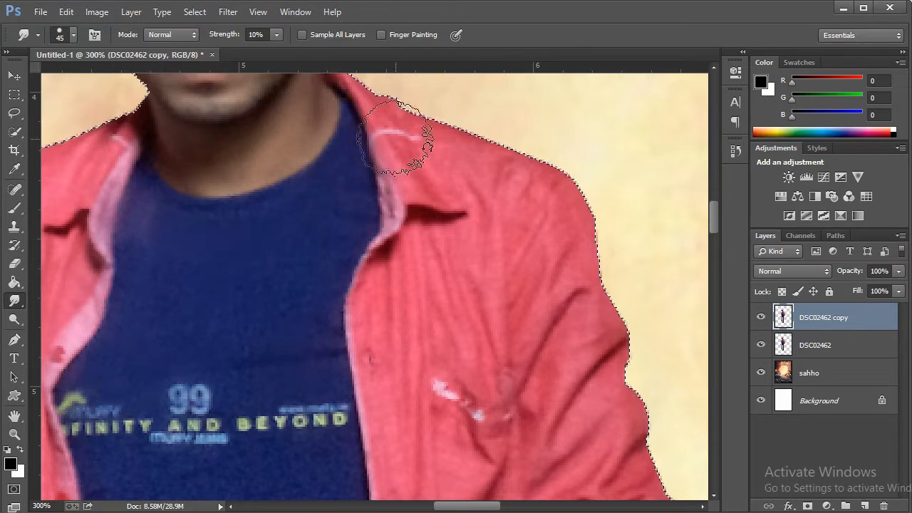
# - Smooth the pink shirt's left collar, shoulder, front panel and sleeve folds with the 45 px smudge brush
pyautogui.moveTo(486, 293); pyautogui.dragTo(445, 228)
pyautogui.moveTo(508, 139); pyautogui.dragTo(484, 273)
pyautogui.moveTo(450, 207); pyautogui.dragTo(394, 178)
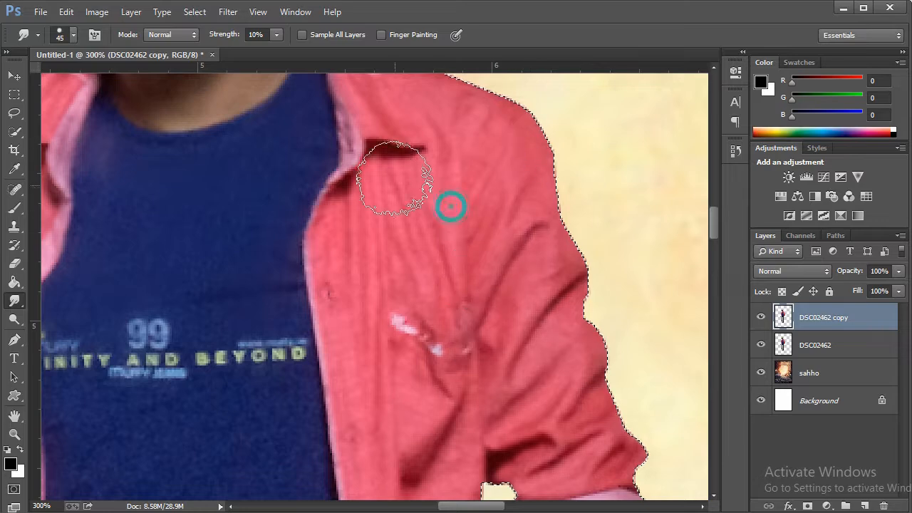
pyautogui.moveTo(361, 216); pyautogui.dragTo(347, 324)
pyautogui.moveTo(454, 183); pyautogui.dragTo(470, 326)
pyautogui.moveTo(533, 366); pyautogui.dragTo(511, 274)
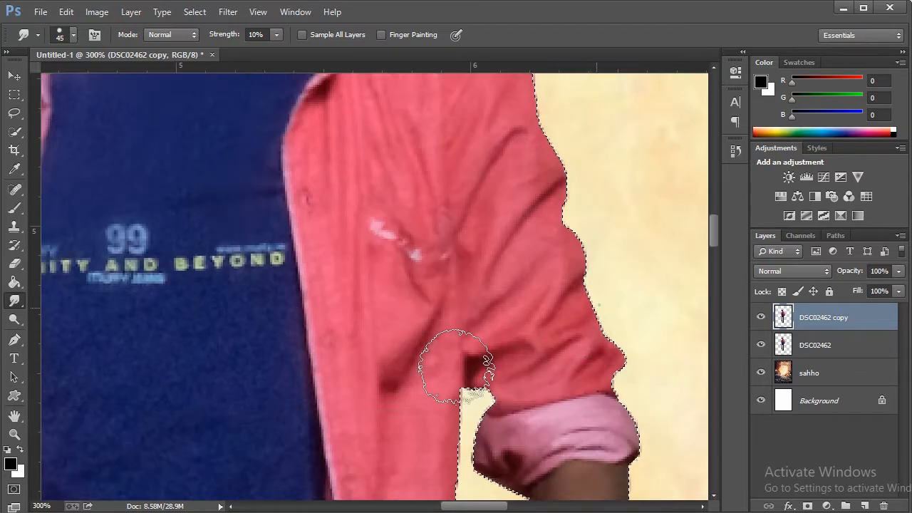
pyautogui.moveTo(546, 136); pyautogui.dragTo(459, 214)
pyautogui.moveTo(530, 376); pyautogui.dragTo(550, 297)
# - Smudge the blue T-shirt around and below the chest print to even out its fabric
pyautogui.moveTo(283, 371); pyautogui.dragTo(504, 427)
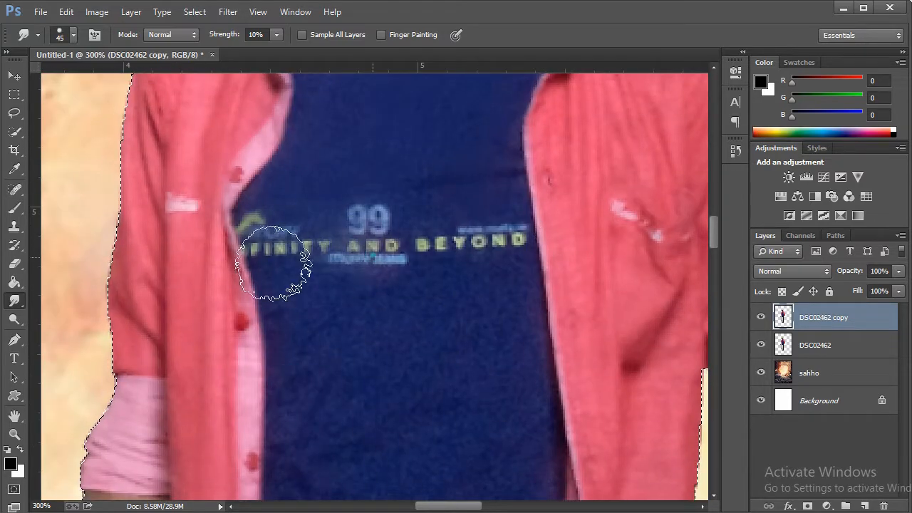
pyautogui.moveTo(397, 292); pyautogui.dragTo(411, 376)
pyautogui.moveTo(532, 275); pyautogui.dragTo(454, 285)
pyautogui.moveTo(421, 385); pyautogui.dragTo(420, 262)
pyautogui.moveTo(264, 354); pyautogui.dragTo(299, 504)
pyautogui.moveTo(405, 382); pyautogui.dragTo(439, 490)
pyautogui.moveTo(542, 248); pyautogui.dragTo(542, 462)
pyautogui.moveTo(538, 356)
pyautogui.mouseDown()
pyautogui.moveTo(531, 247)
pyautogui.moveTo(525, 265)
pyautogui.mouseUp()
pyautogui.moveTo(442, 201)
pyautogui.mouseDown()
pyautogui.moveTo(406, 380)
pyautogui.moveTo(423, 288)
pyautogui.mouseUp()
pyautogui.moveTo(287, 442); pyautogui.dragTo(464, 485)
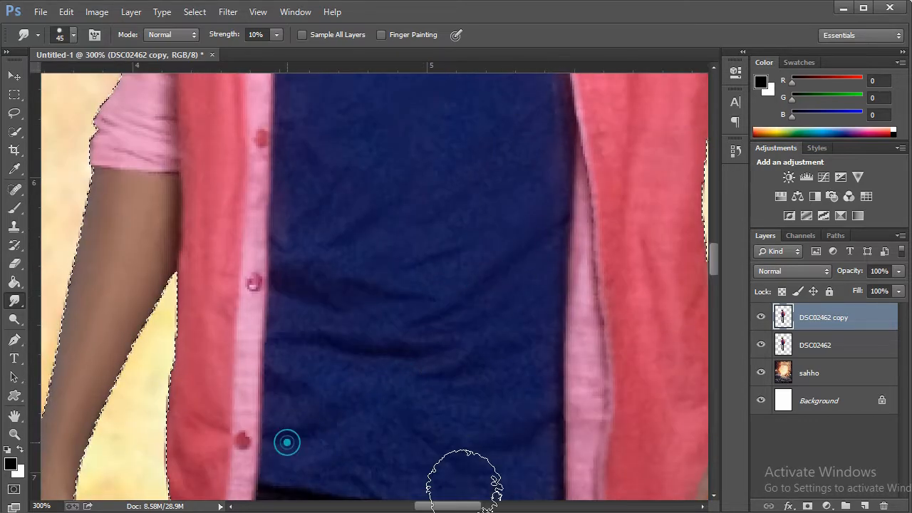
# - Smooth the creases of the lower blue T-shirt and the adjoining lower front panels of the pink shirt
pyautogui.moveTo(290, 208)
pyautogui.mouseDown()
pyautogui.moveTo(306, 321)
pyautogui.moveTo(389, 287)
pyautogui.mouseUp()
pyautogui.moveTo(480, 389); pyautogui.dragTo(517, 259)
pyautogui.moveTo(373, 363)
pyautogui.mouseDown()
pyautogui.moveTo(514, 373)
pyautogui.moveTo(544, 341)
pyautogui.mouseUp()
pyautogui.moveTo(367, 367); pyautogui.dragTo(365, 314)
pyautogui.moveTo(634, 257); pyautogui.dragTo(368, 278)
pyautogui.moveTo(402, 314); pyautogui.dragTo(438, 269)
pyautogui.moveTo(227, 398)
pyautogui.mouseDown()
pyautogui.moveTo(263, 292)
pyautogui.moveTo(384, 263)
pyautogui.mouseUp()
pyautogui.moveTo(193, 221); pyautogui.dragTo(176, 315)
pyautogui.moveTo(456, 232)
pyautogui.mouseDown()
pyautogui.moveTo(459, 295)
pyautogui.moveTo(454, 279)
pyautogui.mouseUp()
# - Smudge the waist and left thigh of the black trousers smooth
pyautogui.moveTo(324, 291); pyautogui.dragTo(140, 352)
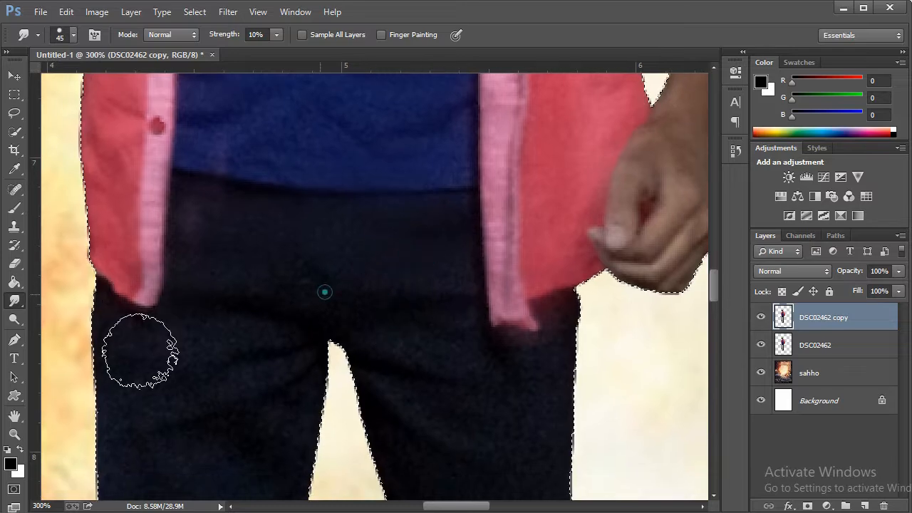
pyautogui.moveTo(383, 336); pyautogui.dragTo(434, 336)
pyautogui.moveTo(462, 389); pyautogui.dragTo(396, 232)
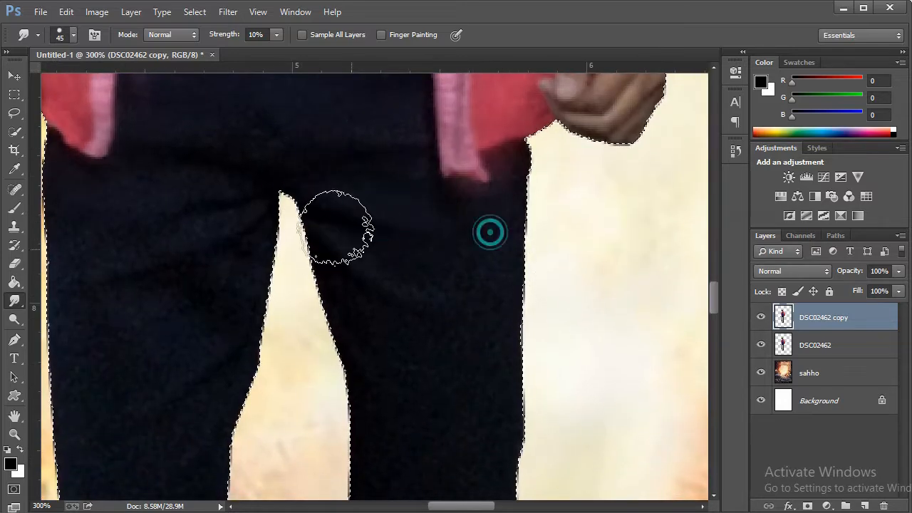
pyautogui.moveTo(487, 467); pyautogui.dragTo(382, 445)
pyautogui.moveTo(393, 355); pyautogui.dragTo(441, 426)
pyautogui.moveTo(411, 471); pyautogui.dragTo(421, 260)
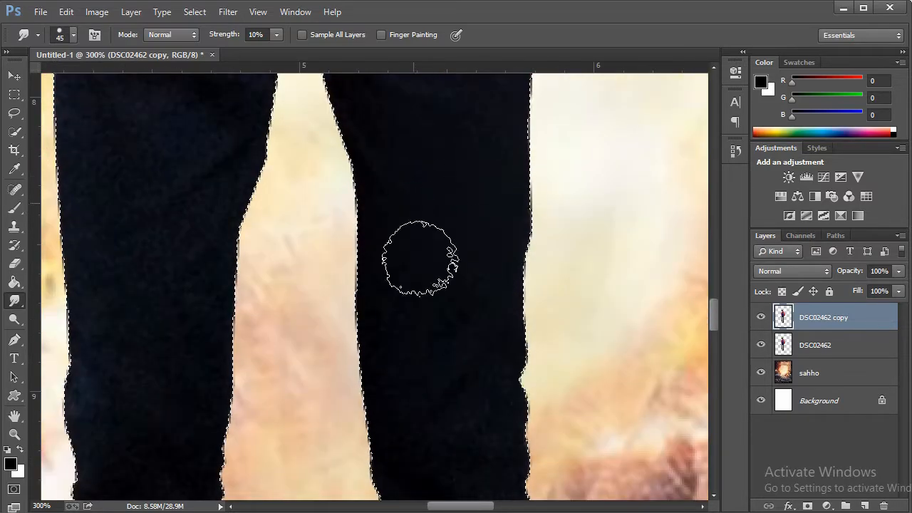
# - Smooth the lower left leg of the black trousers down towards the boot
pyautogui.moveTo(515, 218); pyautogui.dragTo(360, 401)
pyautogui.moveTo(455, 393); pyautogui.dragTo(468, 222)
pyautogui.moveTo(511, 279); pyautogui.dragTo(446, 351)
pyautogui.moveTo(486, 323); pyautogui.dragTo(451, 219)
pyautogui.moveTo(393, 266); pyautogui.dragTo(456, 312)
pyautogui.moveTo(389, 346); pyautogui.dragTo(410, 225)
pyautogui.moveTo(421, 259)
pyautogui.mouseDown()
pyautogui.moveTo(429, 413)
pyautogui.moveTo(407, 238)
pyautogui.mouseUp()
pyautogui.moveTo(406, 238)
pyautogui.mouseDown()
pyautogui.moveTo(434, 261)
pyautogui.moveTo(437, 380)
pyautogui.mouseUp()
pyautogui.moveTo(436, 380); pyautogui.dragTo(422, 234)
# - Smooth the lower right leg of the black trousers from the boot up to the knee
pyautogui.moveTo(278, 474); pyautogui.dragTo(419, 472)
pyautogui.moveTo(223, 418); pyautogui.dragTo(112, 417)
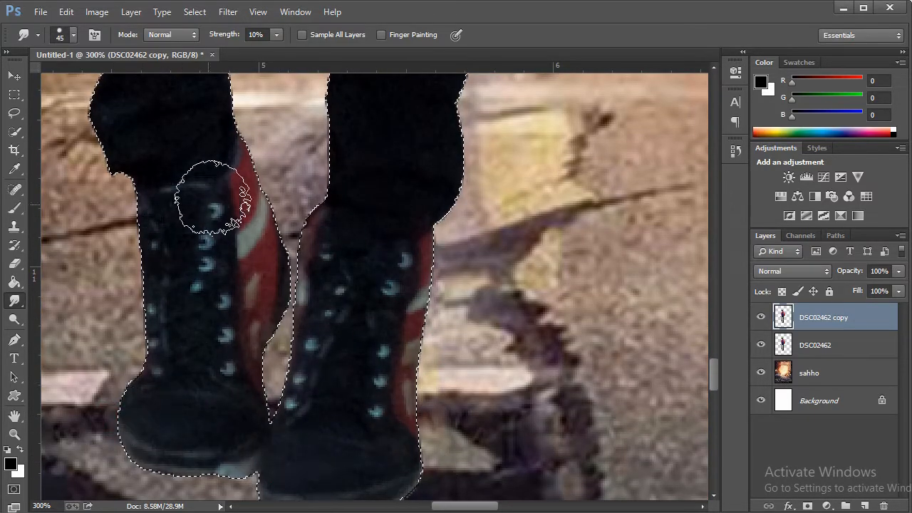
pyautogui.moveTo(220, 248)
pyautogui.mouseDown()
pyautogui.moveTo(305, 311)
pyautogui.moveTo(369, 459)
pyautogui.mouseUp()
pyautogui.moveTo(338, 208); pyautogui.dragTo(364, 344)
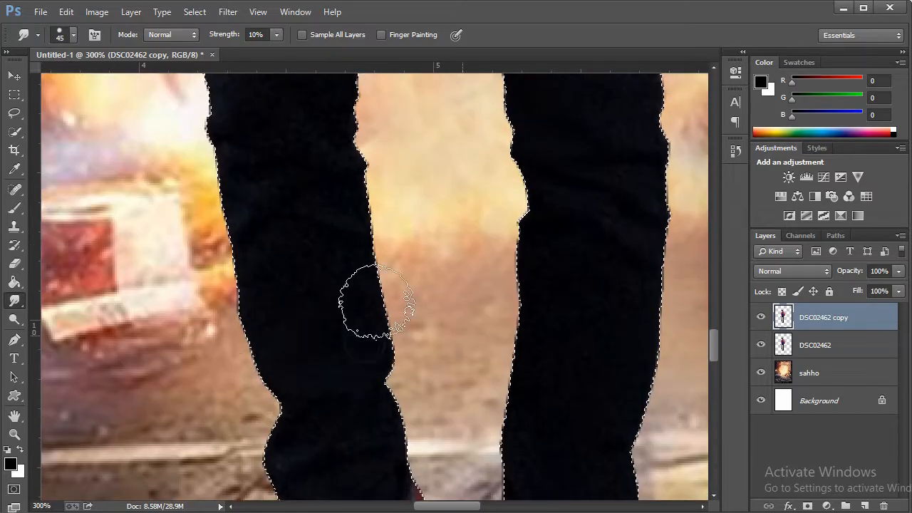
pyautogui.moveTo(287, 252); pyautogui.dragTo(306, 379)
pyautogui.moveTo(300, 281); pyautogui.dragTo(316, 453)
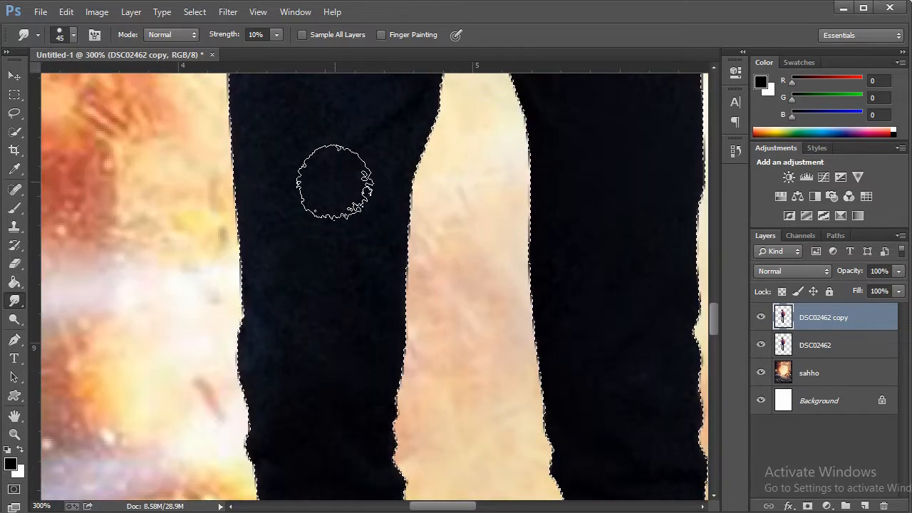
# - Smudge the right knee and thigh of the black trousers smooth
pyautogui.moveTo(268, 293); pyautogui.dragTo(243, 431)
pyautogui.moveTo(381, 184); pyautogui.dragTo(381, 253)
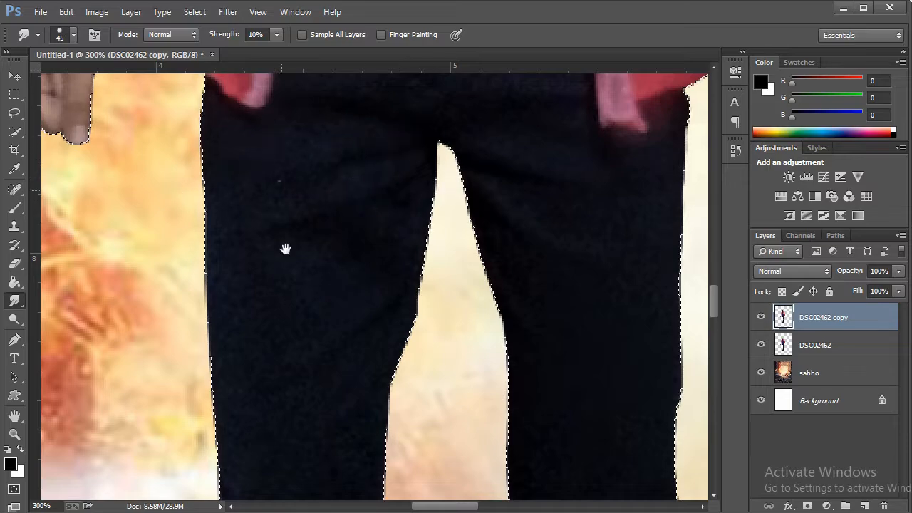
pyautogui.moveTo(285, 249); pyautogui.dragTo(300, 361)
pyautogui.moveTo(363, 220); pyautogui.dragTo(367, 407)
pyautogui.moveTo(399, 232); pyautogui.dragTo(396, 423)
pyautogui.moveTo(416, 250); pyautogui.dragTo(415, 280)
pyautogui.moveTo(343, 221); pyautogui.dragTo(345, 421)
# - Hide and show the DSC02462 copy layer to compare the retouch with the original, and clear the selection
pyautogui.scroll(-6, 343, 437)
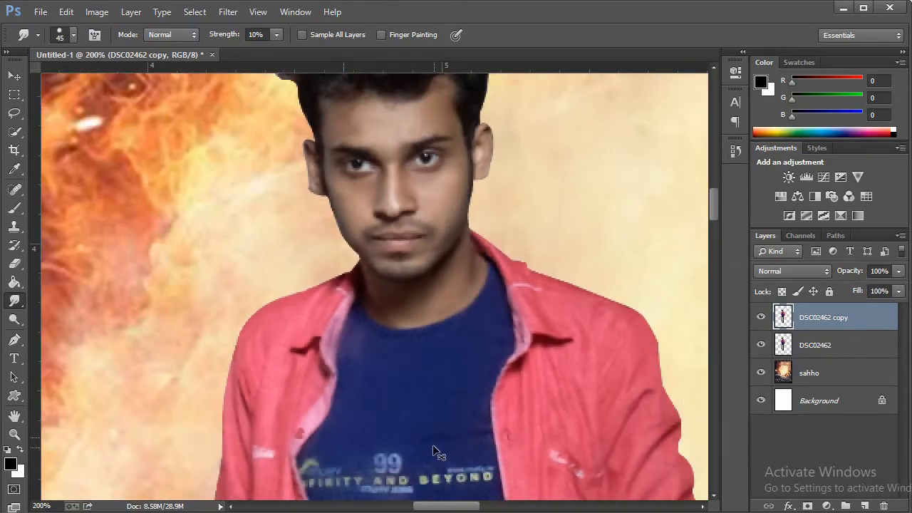
pyautogui.hotkey('ctrl', '-')
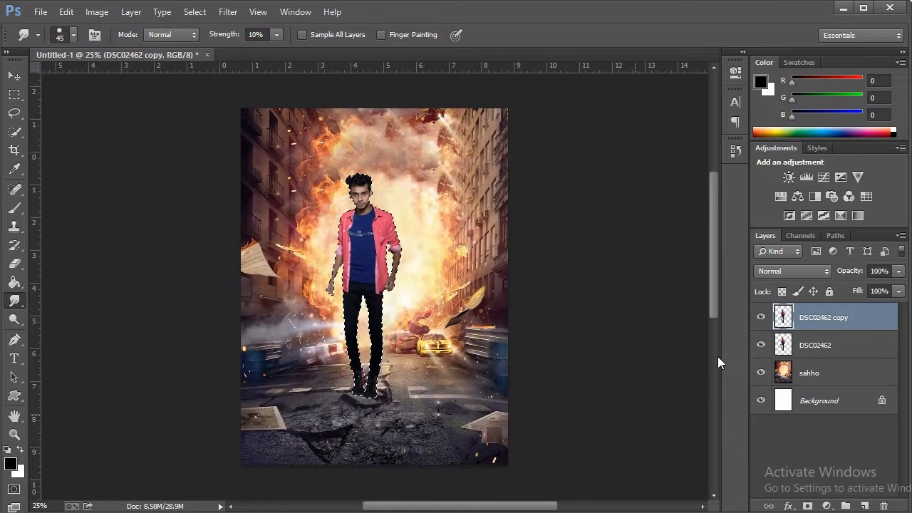
pyautogui.hotkey('ctrl', '+')
pyautogui.keyDown('ctrl'); pyautogui.click(785, 318); pyautogui.keyUp('ctrl')
pyautogui.click(761, 318)
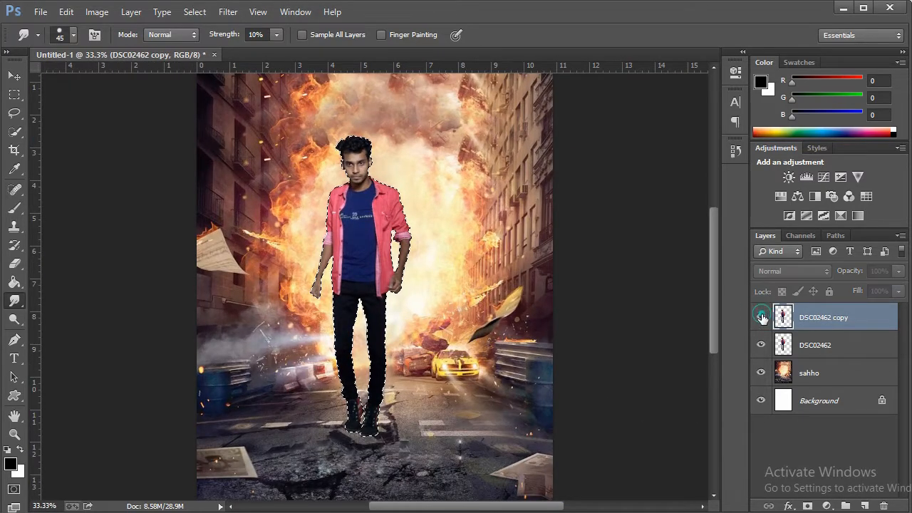
pyautogui.click(761, 319)
pyautogui.hotkey('ctrl', 'd')
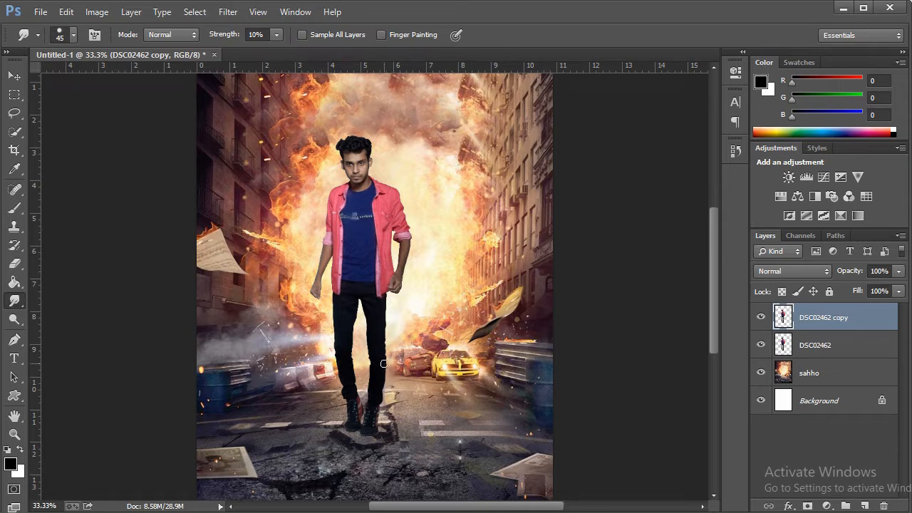
# - Set the Smudge tool to the 172 px scattered-dot brush tip at 40% strength for the man's hair
pyautogui.click(14, 433)
pyautogui.click(366, 140)
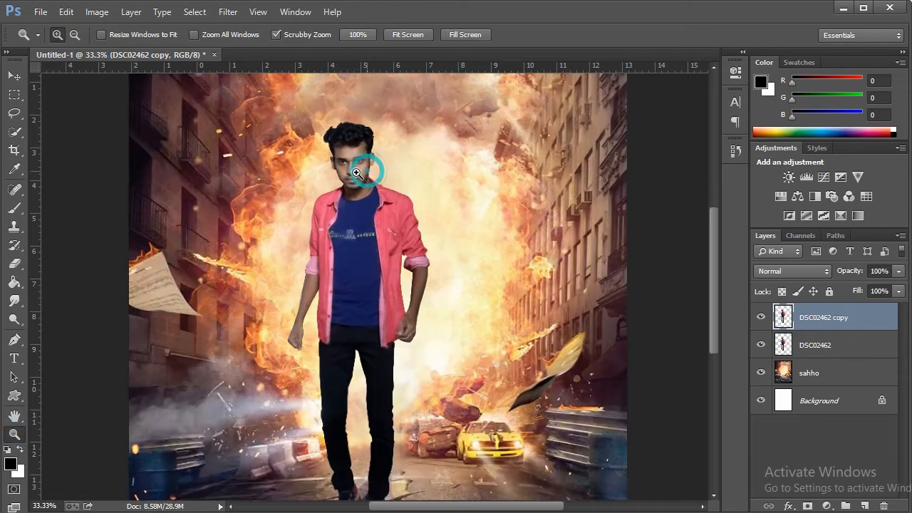
pyautogui.click(407, 139)
pyautogui.rightClick(409, 140)
pyautogui.click(455, 148)
pyautogui.click(368, 193)
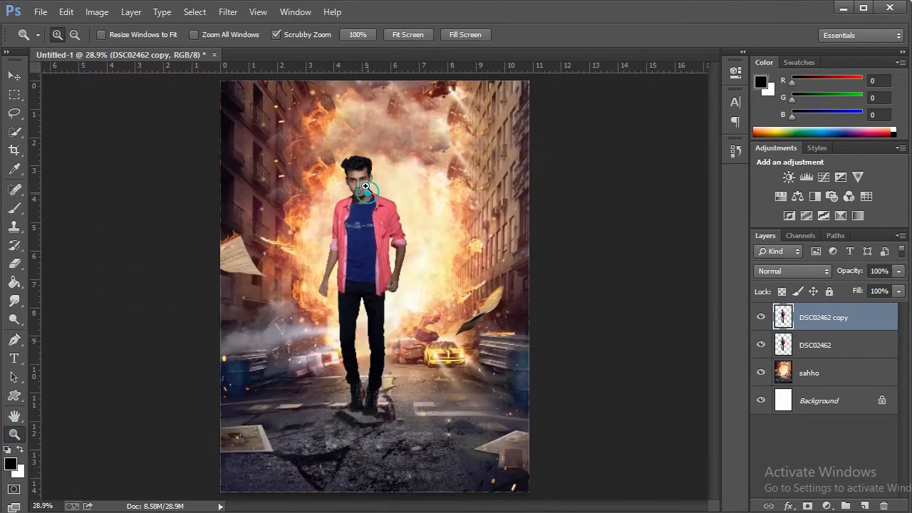
pyautogui.click(365, 174)
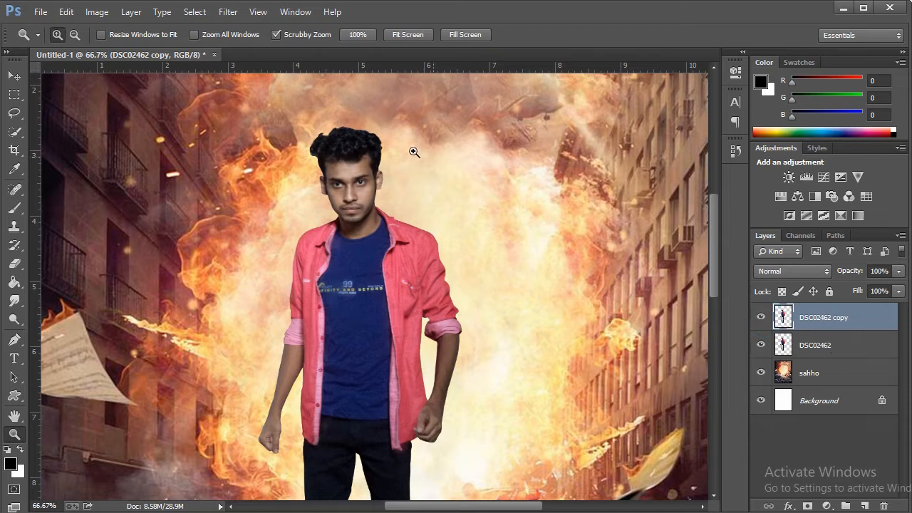
pyautogui.click(371, 123)
pyautogui.click(337, 123)
pyautogui.click(337, 122)
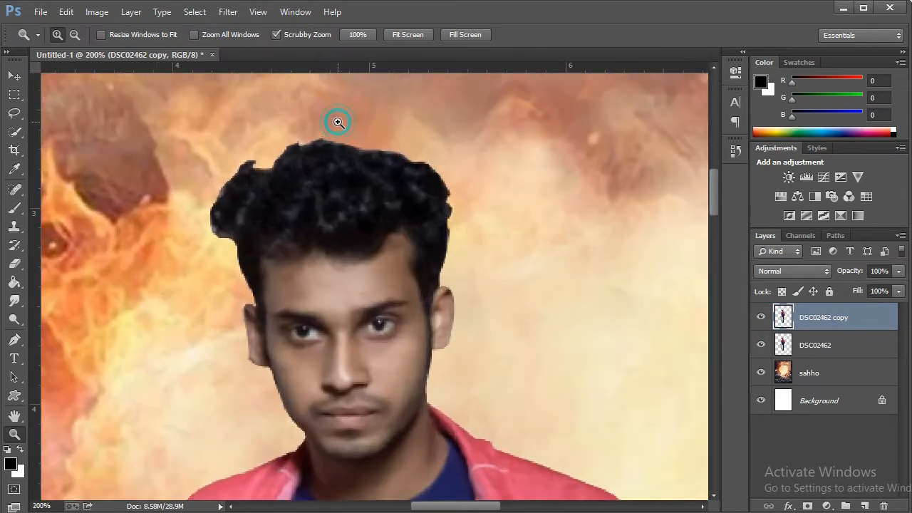
pyautogui.rightClick(338, 174)
pyautogui.click(400, 255)
pyautogui.click(346, 218)
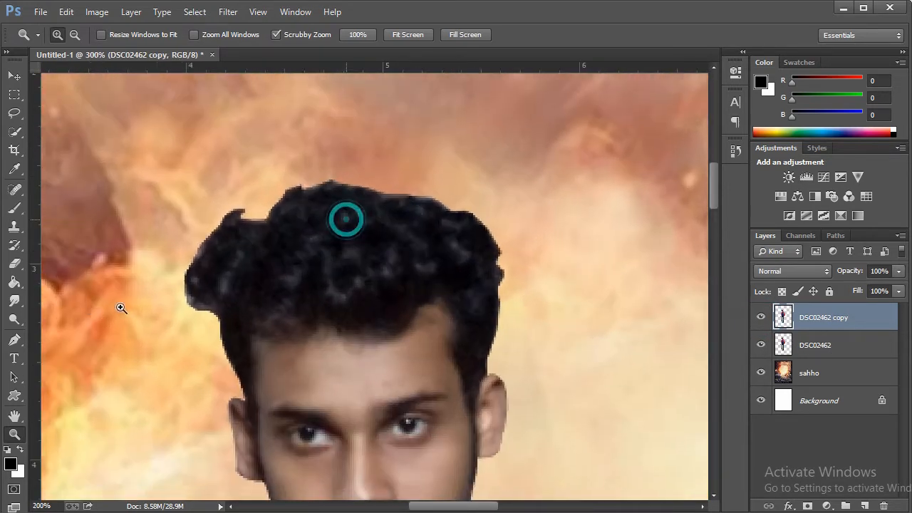
pyautogui.click(18, 303)
pyautogui.rightClick(19, 304)
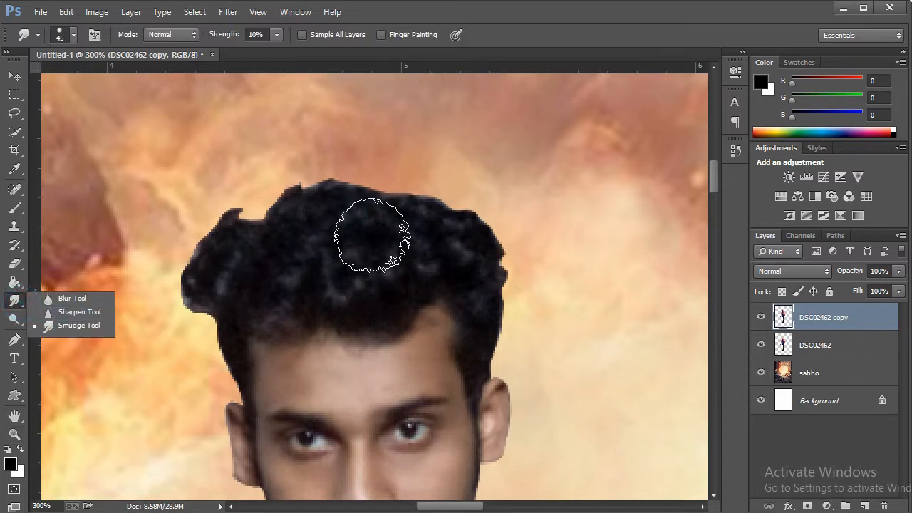
pyautogui.rightClick(373, 236)
pyautogui.scroll(4, 479, 372)
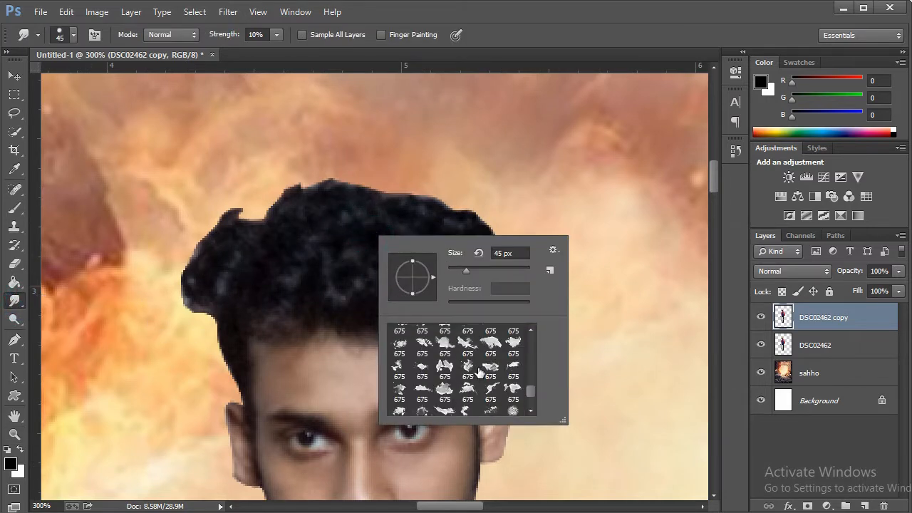
pyautogui.scroll(2, 478, 371)
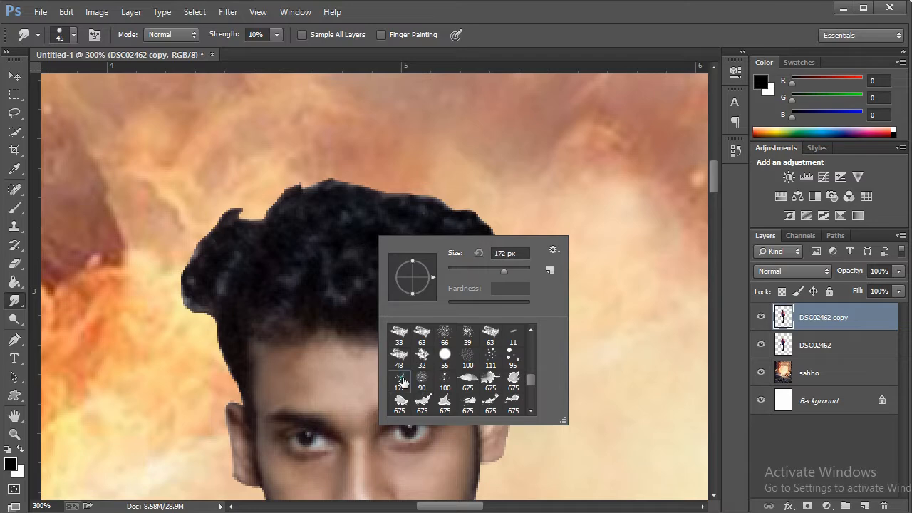
pyautogui.click(584, 30)
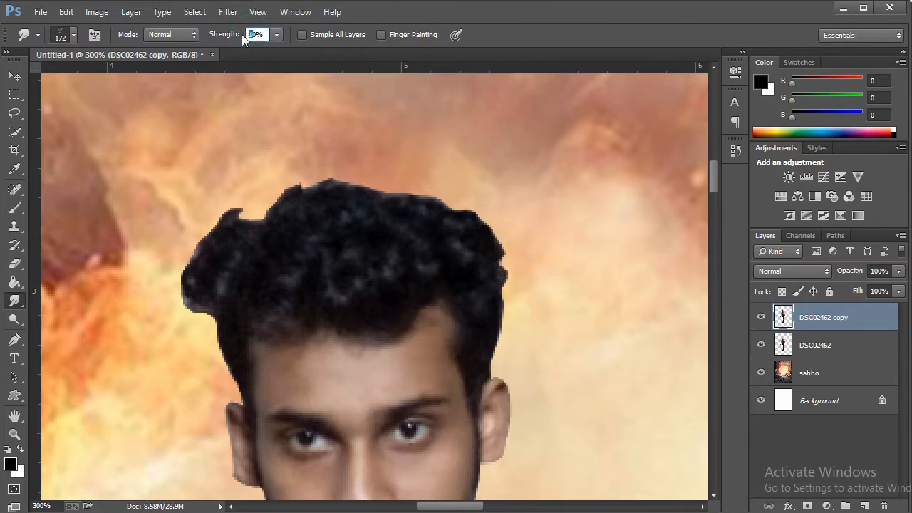
pyautogui.press('Return')
# - Reduce the smudge brush to 25 px and pull the hair on the left side of the head upward into strands
pyautogui.press('[')
pyautogui.press('[')
pyautogui.press('[')
pyautogui.press('[')
pyautogui.press('[')
pyautogui.press('[')
pyautogui.press('[')
pyautogui.press('[')
pyautogui.press('[')
pyautogui.moveTo(211, 319)
pyautogui.mouseDown()
pyautogui.moveTo(188, 270)
pyautogui.moveTo(228, 208)
pyautogui.mouseUp()
pyautogui.moveTo(217, 309); pyautogui.dragTo(234, 214)
pyautogui.moveTo(235, 307)
pyautogui.mouseDown()
pyautogui.moveTo(275, 213)
pyautogui.moveTo(264, 191)
pyautogui.moveTo(242, 185)
pyautogui.moveTo(253, 304)
pyautogui.moveTo(253, 218)
pyautogui.mouseUp()
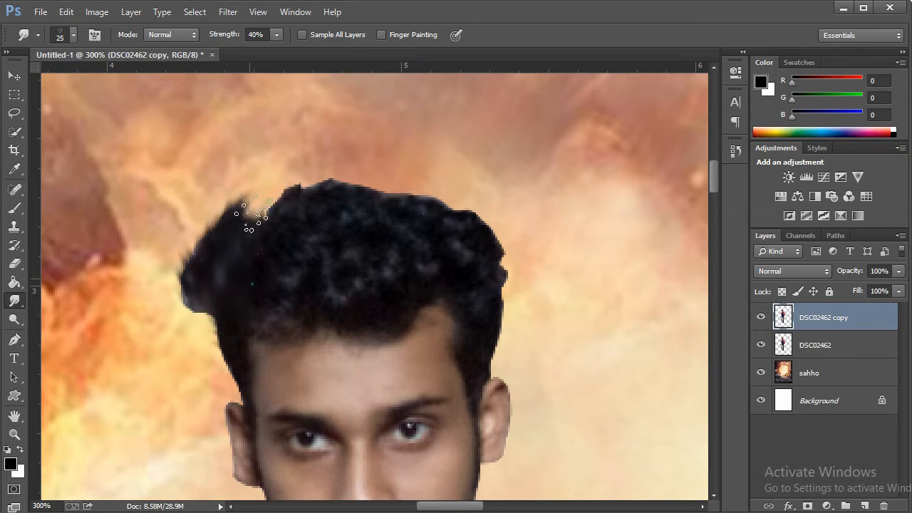
pyautogui.moveTo(252, 285); pyautogui.dragTo(264, 205)
pyautogui.moveTo(277, 264); pyautogui.dragTo(272, 196)
pyautogui.moveTo(246, 277); pyautogui.dragTo(268, 183)
pyautogui.moveTo(231, 279)
pyautogui.mouseDown()
pyautogui.moveTo(322, 199)
pyautogui.moveTo(275, 187)
pyautogui.mouseUp()
pyautogui.click(271, 247)
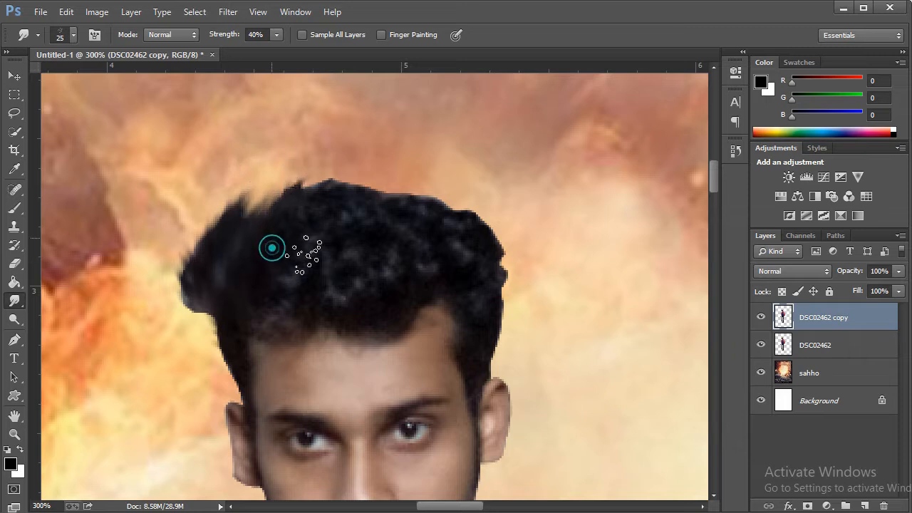
pyautogui.moveTo(286, 271); pyautogui.dragTo(281, 186)
# - Enlarge the smudge brush to 30 px and draw out wispy strands along the upper-left edge of the hair
pyautogui.press(']')
pyautogui.moveTo(343, 263); pyautogui.dragTo(316, 199)
pyautogui.moveTo(316, 244); pyautogui.dragTo(286, 177)
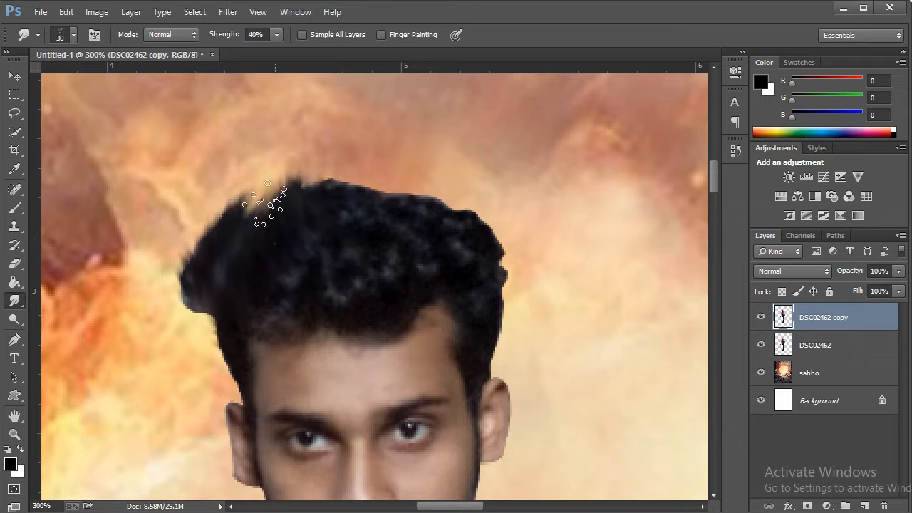
pyautogui.moveTo(276, 244); pyautogui.dragTo(281, 176)
pyautogui.moveTo(257, 286); pyautogui.dragTo(265, 186)
# - Smudge the hair upward from the top middle to the right edge of the head to form spiky strands
pyautogui.moveTo(362, 285); pyautogui.dragTo(367, 183)
pyautogui.moveTo(387, 259); pyautogui.dragTo(427, 187)
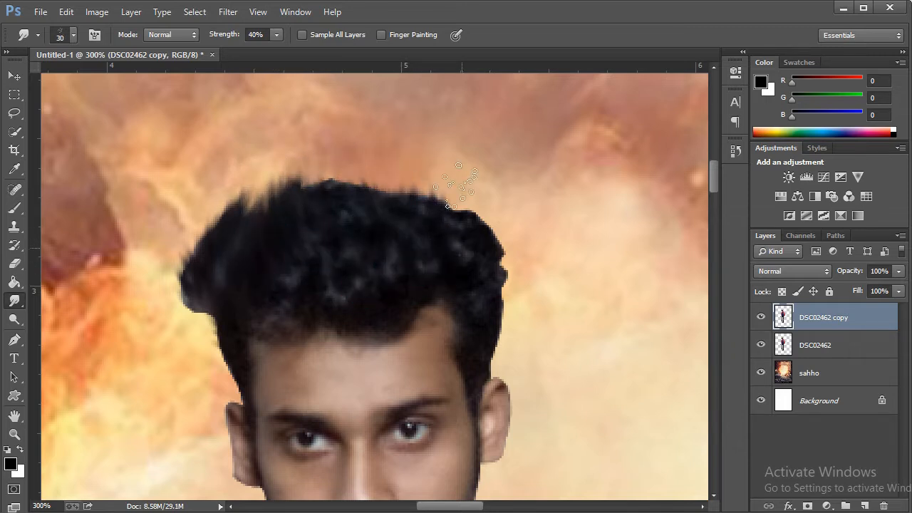
pyautogui.moveTo(456, 257); pyautogui.dragTo(473, 189)
pyautogui.moveTo(491, 275)
pyautogui.mouseDown()
pyautogui.moveTo(473, 233)
pyautogui.moveTo(494, 156)
pyautogui.mouseUp()
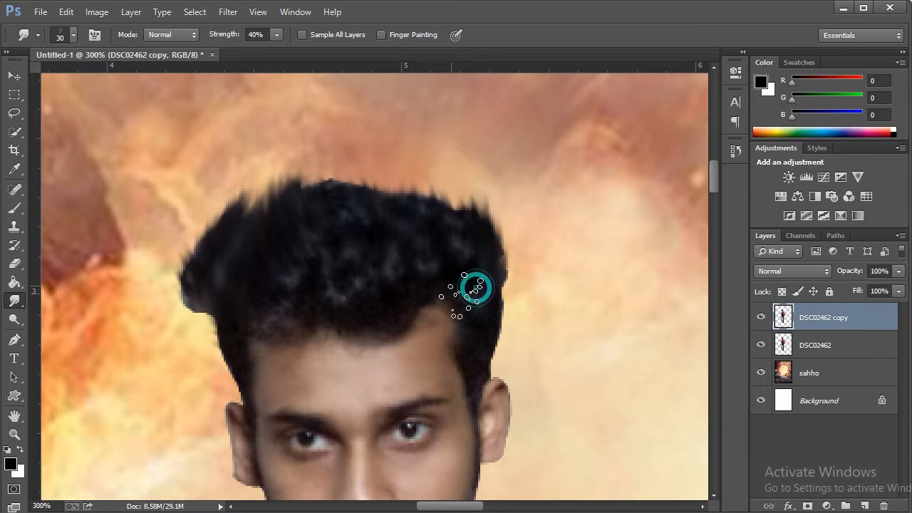
pyautogui.moveTo(475, 289); pyautogui.dragTo(462, 191)
pyautogui.moveTo(480, 247)
pyautogui.mouseDown()
pyautogui.moveTo(440, 162)
pyautogui.moveTo(485, 192)
pyautogui.mouseUp()
pyautogui.moveTo(428, 249)
pyautogui.mouseDown()
pyautogui.moveTo(441, 187)
pyautogui.moveTo(419, 186)
pyautogui.mouseUp()
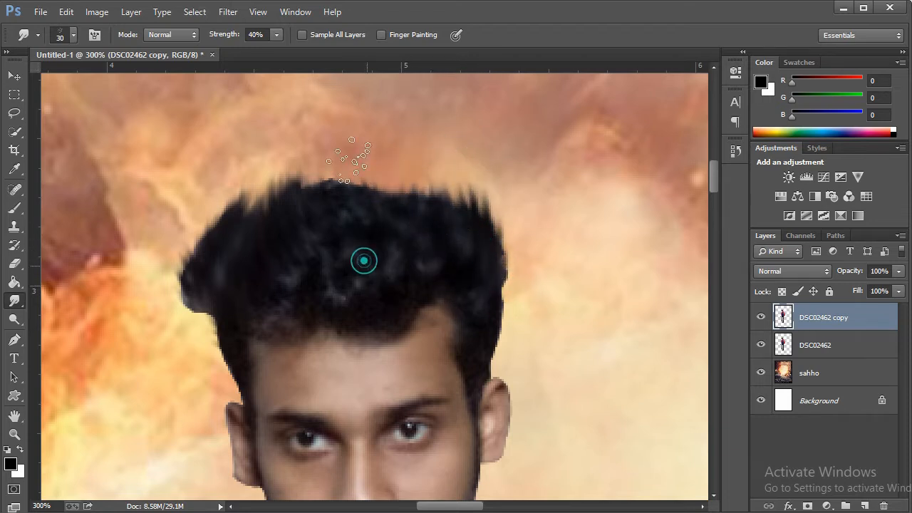
# - Smudge the curls in the middle of the hair upward past the top outline as smooth strands
pyautogui.moveTo(364, 261); pyautogui.dragTo(349, 190)
pyautogui.moveTo(387, 239); pyautogui.dragTo(390, 186)
pyautogui.moveTo(382, 287); pyautogui.dragTo(393, 185)
pyautogui.moveTo(342, 275); pyautogui.dragTo(364, 183)
pyautogui.moveTo(312, 304); pyautogui.dragTo(321, 187)
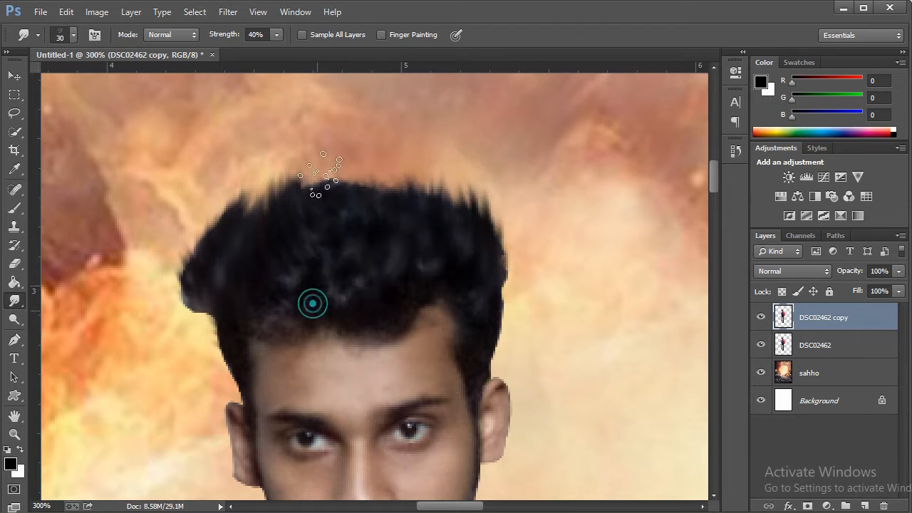
pyautogui.moveTo(351, 300); pyautogui.dragTo(339, 236)
pyautogui.moveTo(420, 238); pyautogui.dragTo(397, 183)
pyautogui.moveTo(416, 264)
pyautogui.mouseDown()
pyautogui.moveTo(429, 181)
pyautogui.moveTo(444, 190)
pyautogui.mouseUp()
# - Blend the remaining curly texture in the centre and pull the hair above the forehead up over the top edge
pyautogui.moveTo(449, 268); pyautogui.dragTo(340, 269)
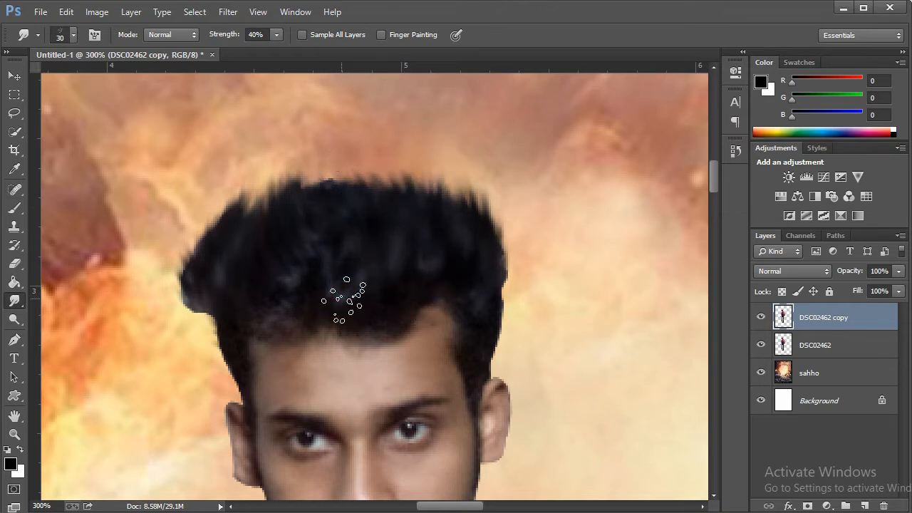
pyautogui.moveTo(325, 317); pyautogui.dragTo(329, 179)
pyautogui.moveTo(347, 259); pyautogui.dragTo(326, 178)
pyautogui.moveTo(296, 282); pyautogui.dragTo(309, 177)
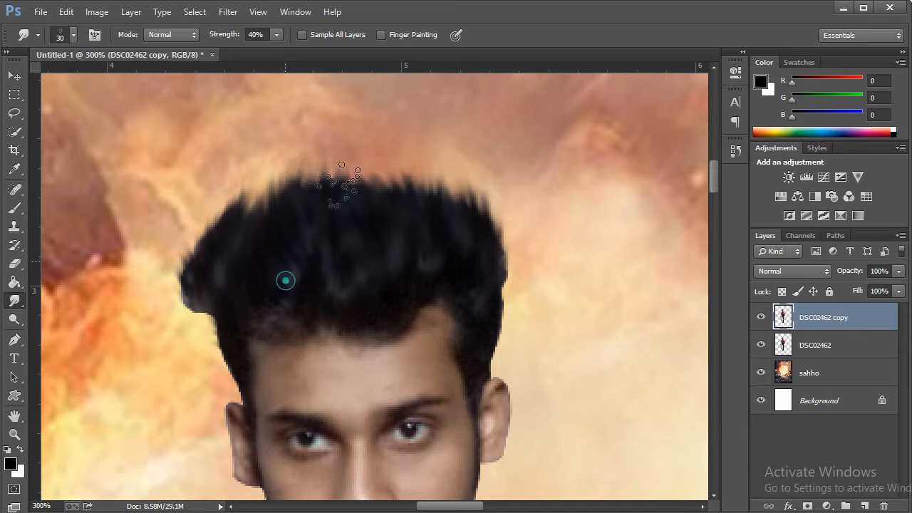
# - Smooth the left side of the hair and blend the hairline across the forehead
pyautogui.moveTo(238, 318); pyautogui.dragTo(287, 206)
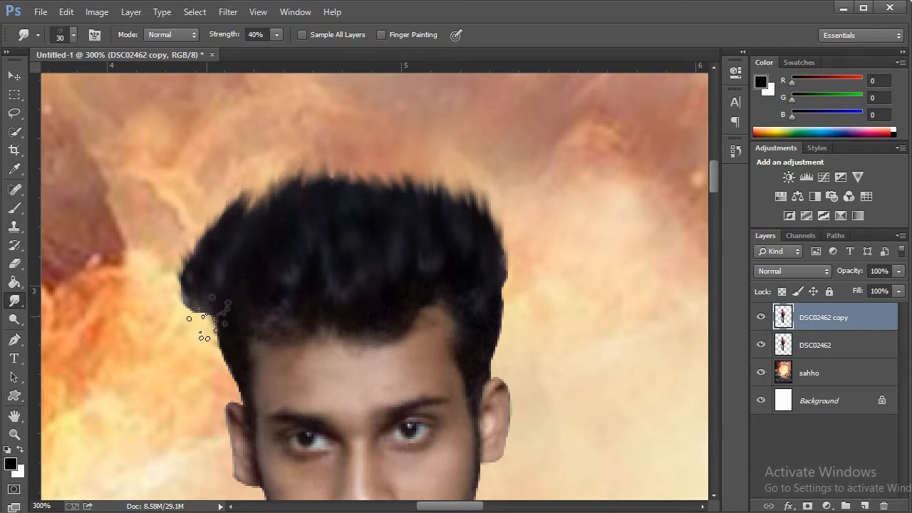
pyautogui.moveTo(208, 315)
pyautogui.mouseDown()
pyautogui.moveTo(187, 256)
pyautogui.moveTo(191, 217)
pyautogui.mouseUp()
pyautogui.moveTo(241, 312); pyautogui.dragTo(260, 181)
pyautogui.click(298, 319)
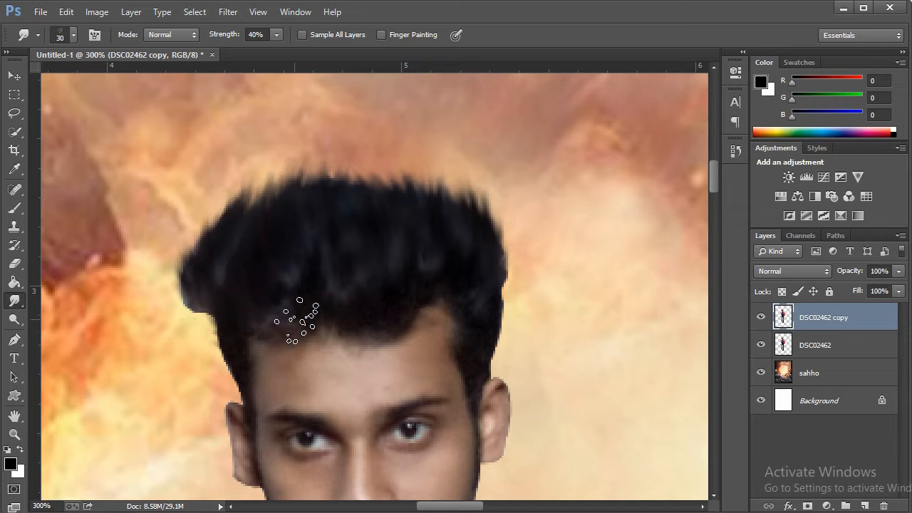
pyautogui.moveTo(296, 317)
pyautogui.mouseDown()
pyautogui.moveTo(240, 268)
pyautogui.moveTo(352, 304)
pyautogui.moveTo(407, 287)
pyautogui.moveTo(379, 312)
pyautogui.moveTo(419, 288)
pyautogui.mouseUp()
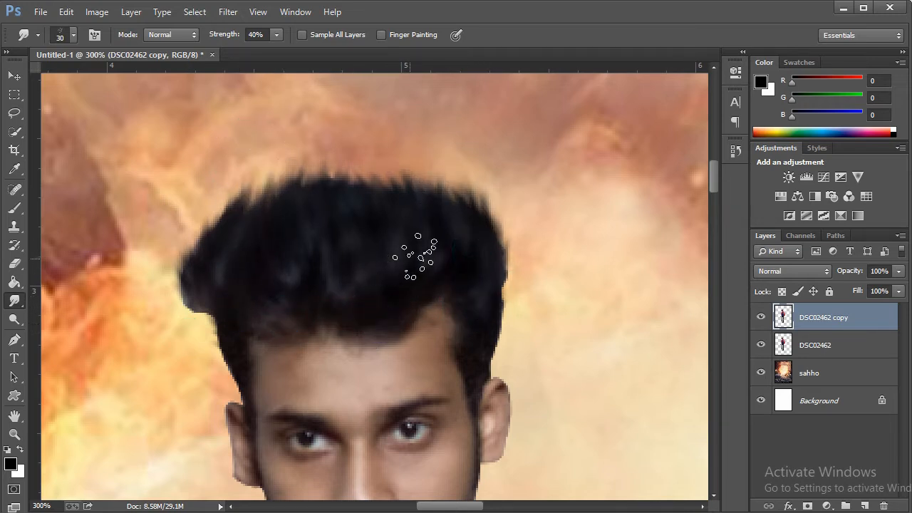
pyautogui.click(222, 265)
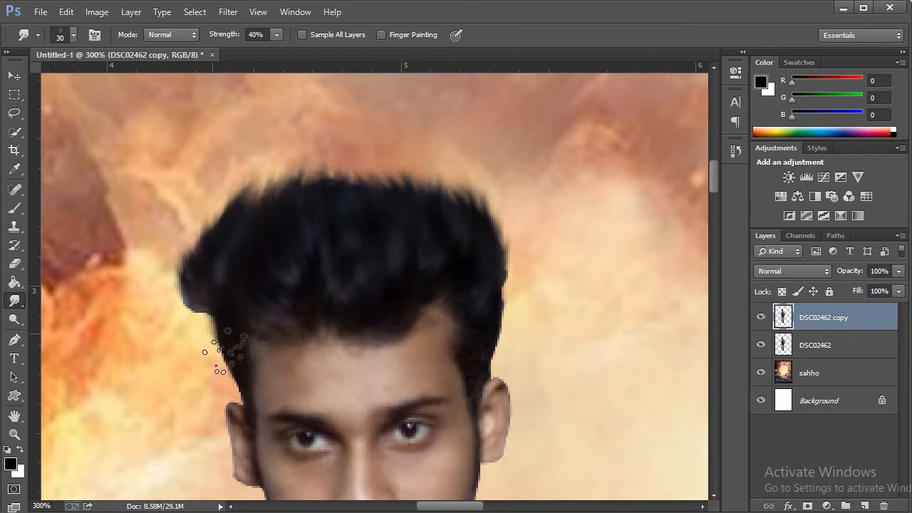
pyautogui.moveTo(261, 332)
pyautogui.mouseDown()
pyautogui.moveTo(306, 306)
pyautogui.moveTo(326, 325)
pyautogui.moveTo(381, 329)
pyautogui.moveTo(407, 316)
pyautogui.mouseUp()
# - Smudge the hair on the right side of the head, from above the ear up to the top corner
pyautogui.moveTo(475, 342)
pyautogui.mouseDown()
pyautogui.moveTo(475, 350)
pyautogui.moveTo(496, 343)
pyautogui.moveTo(521, 234)
pyautogui.mouseUp()
pyautogui.moveTo(503, 324)
pyautogui.mouseDown()
pyautogui.moveTo(492, 247)
pyautogui.moveTo(492, 307)
pyautogui.moveTo(520, 234)
pyautogui.mouseUp()
pyautogui.moveTo(487, 304)
pyautogui.mouseDown()
pyautogui.moveTo(510, 239)
pyautogui.moveTo(499, 205)
pyautogui.mouseUp()
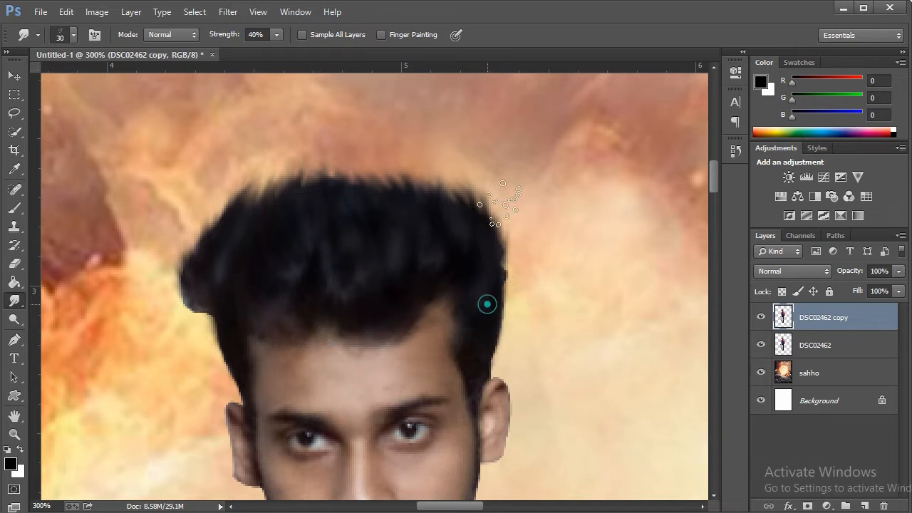
pyautogui.moveTo(480, 321); pyautogui.dragTo(464, 204)
pyautogui.moveTo(476, 292)
pyautogui.mouseDown()
pyautogui.moveTo(493, 351)
pyautogui.moveTo(476, 331)
pyautogui.moveTo(466, 342)
pyautogui.moveTo(482, 316)
pyautogui.mouseUp()
# - Reshape the tuft at the hair's left edge with a 20 px smudge brush, and check it with the DSC02462 layer hidden
pyautogui.moveTo(192, 314)
pyautogui.mouseDown()
pyautogui.moveTo(199, 299)
pyautogui.moveTo(168, 358)
pyautogui.mouseUp()
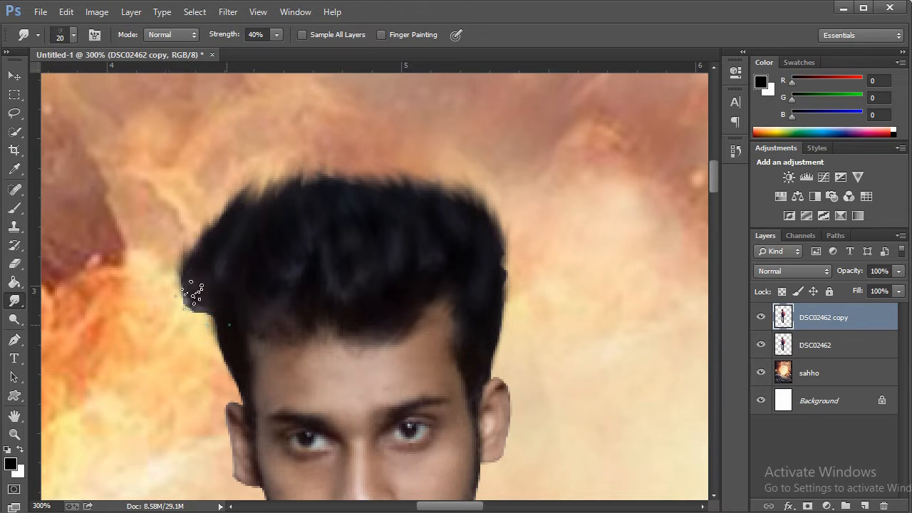
pyautogui.moveTo(221, 320)
pyautogui.mouseDown()
pyautogui.moveTo(240, 287)
pyautogui.moveTo(214, 289)
pyautogui.mouseUp()
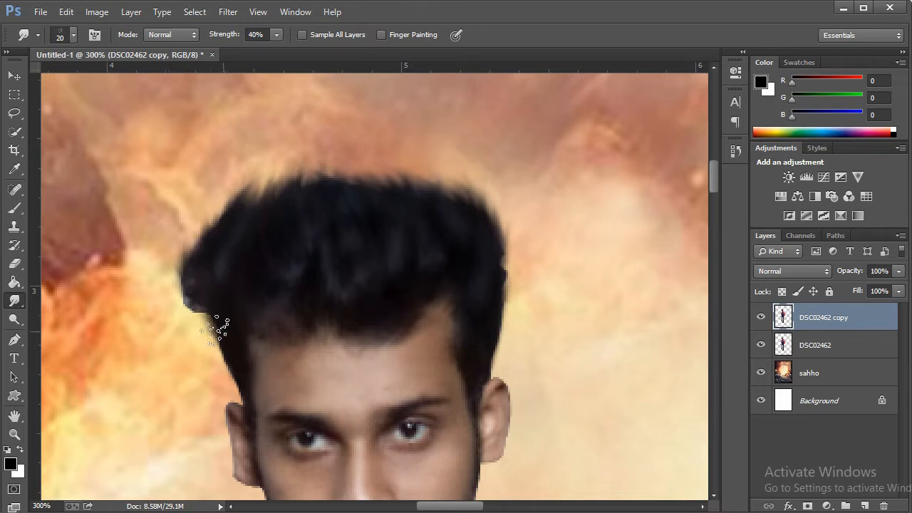
pyautogui.click(762, 346)
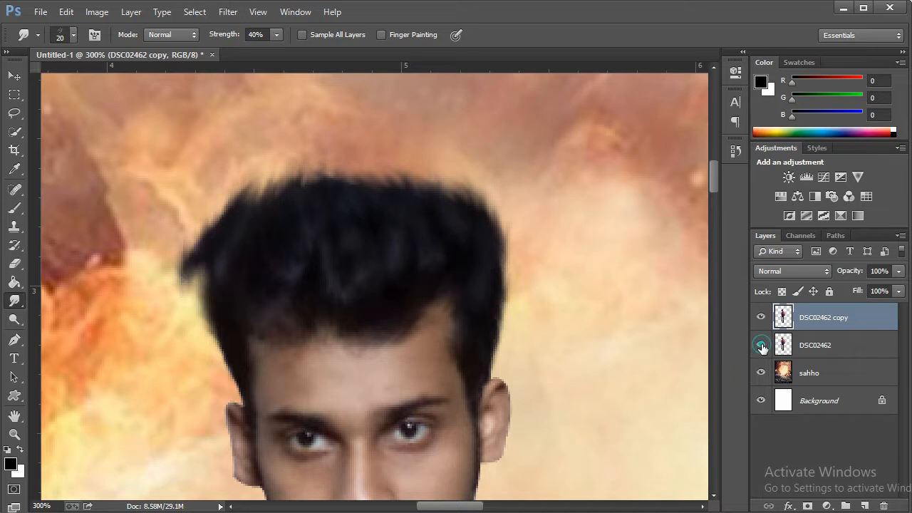
pyautogui.click(762, 346)
# - Set the Eraser to 50 px and erase beside the lower-left hair tuft on the DSC02462 copy layer
pyautogui.click(15, 265)
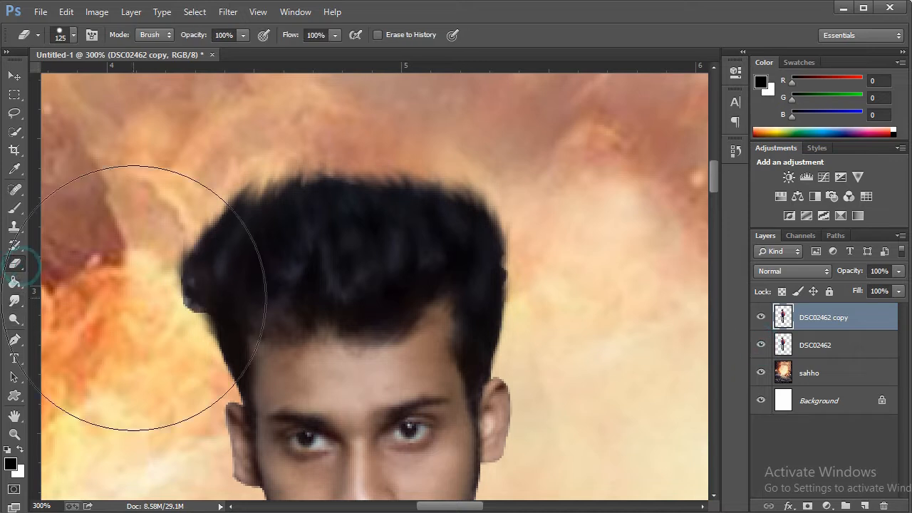
pyautogui.press('[')
pyautogui.press('[')
pyautogui.press('[')
pyautogui.press('[')
pyautogui.press('[')
pyautogui.click(147, 334)
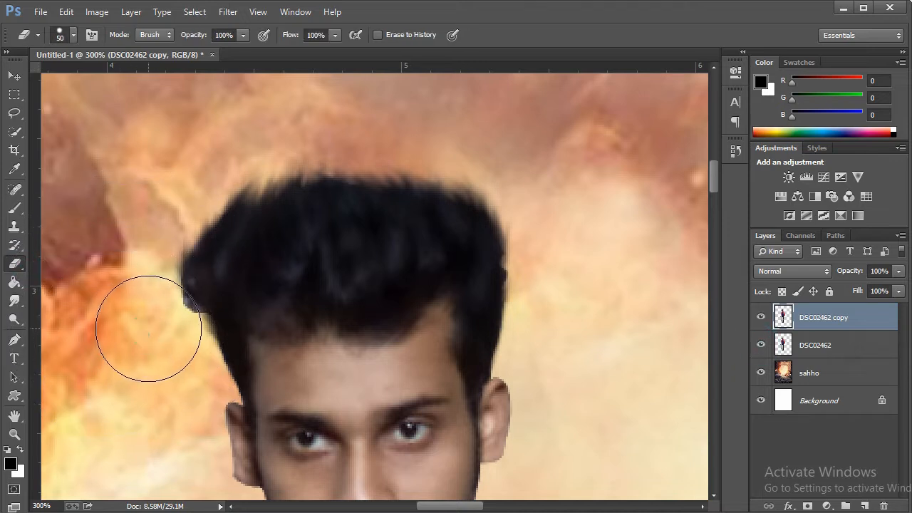
pyautogui.click(149, 328)
# - Erase the leftover rounded hair tuft at the left of the head on the DSC02462 layer
pyautogui.click(804, 345)
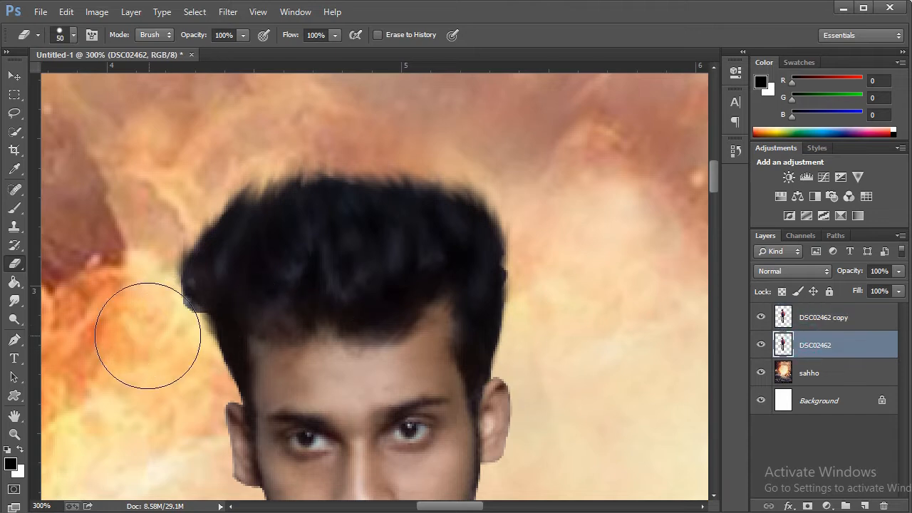
pyautogui.click(148, 329)
pyautogui.click(161, 340)
pyautogui.click(145, 318)
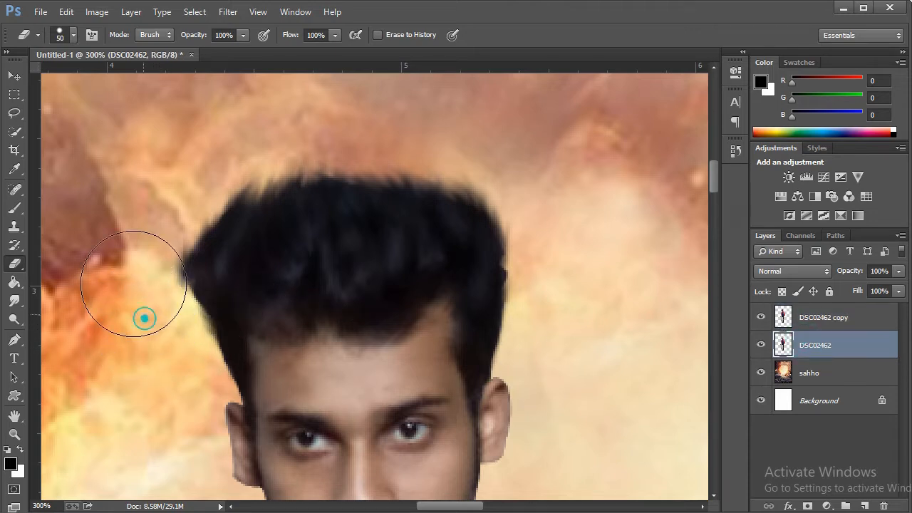
pyautogui.click(135, 283)
pyautogui.click(134, 267)
pyautogui.click(133, 252)
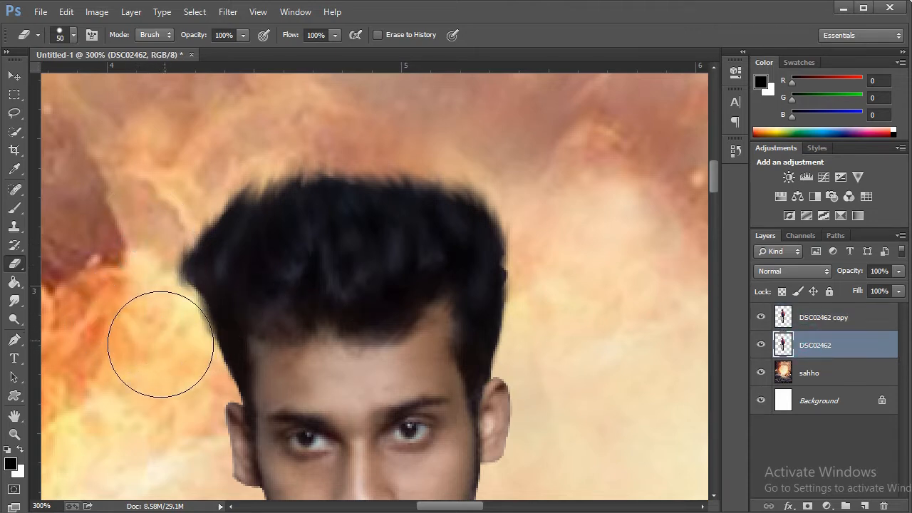
pyautogui.click(144, 281)
pyautogui.click(142, 261)
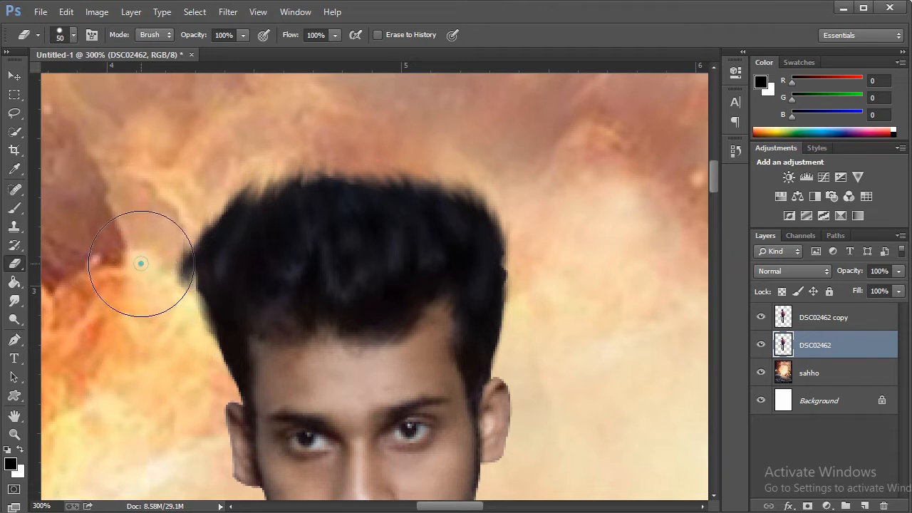
# - Smudge the left hair edge on the DSC02462 copy layer into soft strands with a 20 px brush
pyautogui.click(796, 320)
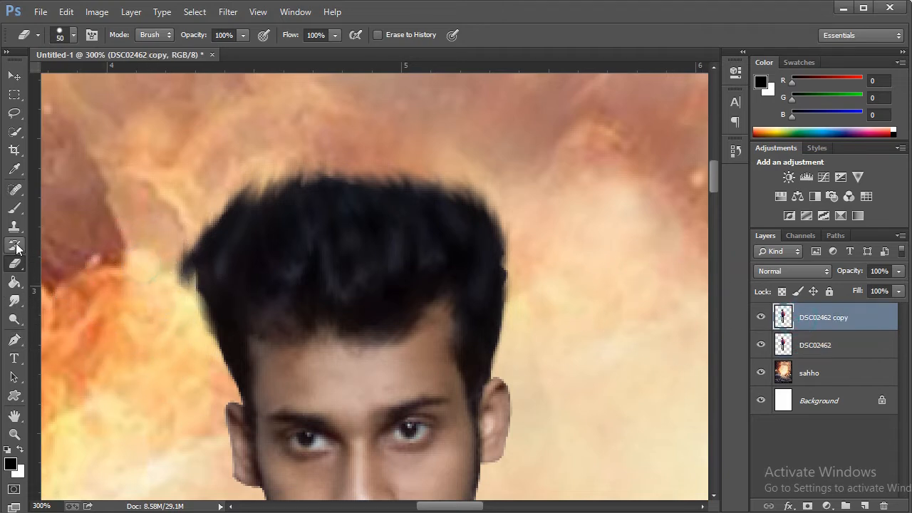
pyautogui.click(15, 301)
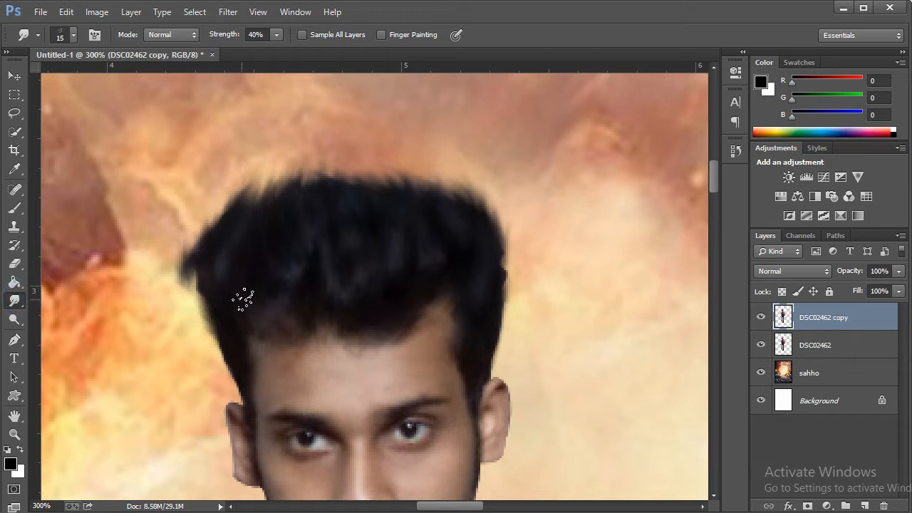
pyautogui.moveTo(228, 300); pyautogui.dragTo(178, 269)
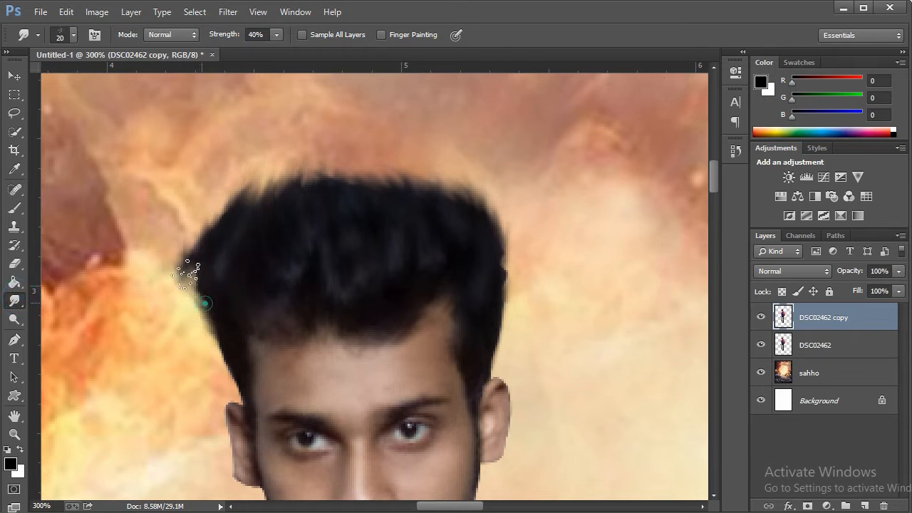
pyautogui.moveTo(216, 300)
pyautogui.mouseDown()
pyautogui.moveTo(204, 258)
pyautogui.moveTo(222, 294)
pyautogui.moveTo(194, 263)
pyautogui.mouseUp()
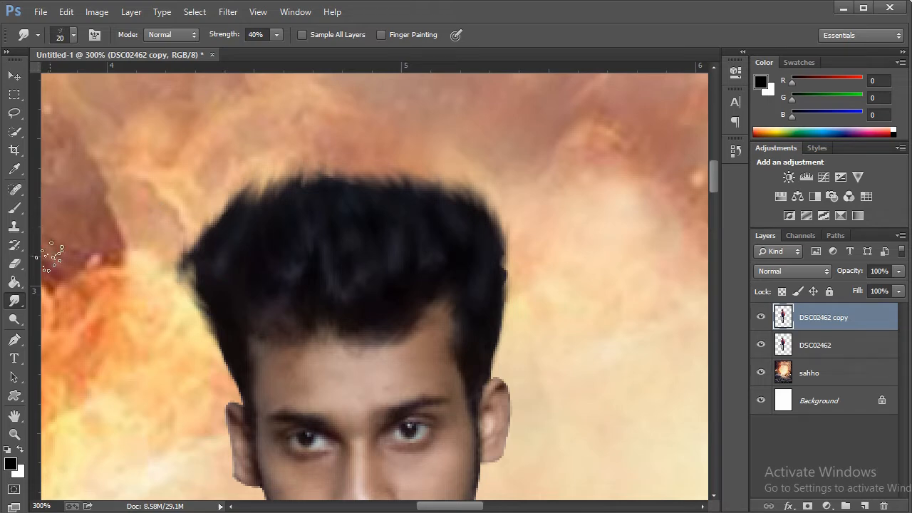
# - Merge the DSC02462 and DSC02462 copy layers into one layer
pyautogui.click(14, 434)
pyautogui.rightClick(278, 247)
pyautogui.click(285, 255)
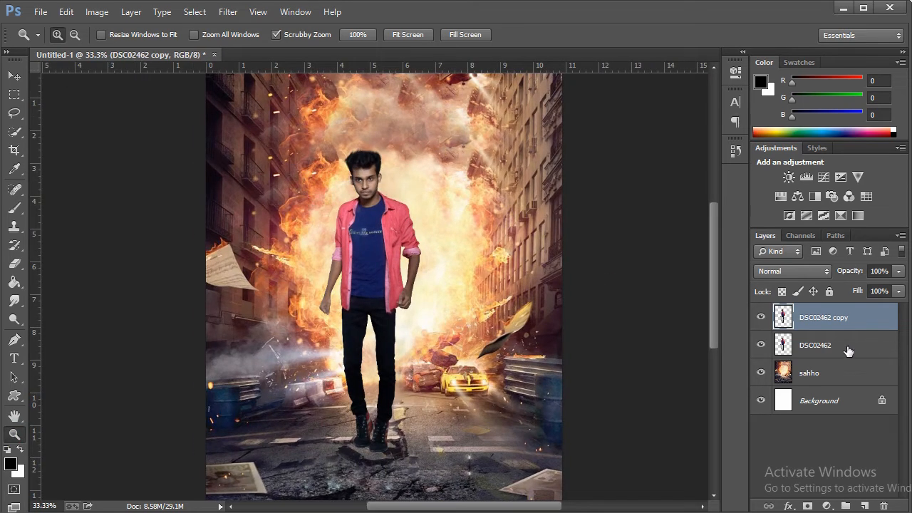
pyautogui.keyDown('shift'); pyautogui.click(848, 349); pyautogui.keyUp('shift')
pyautogui.hotkey('ctrl', 'e')
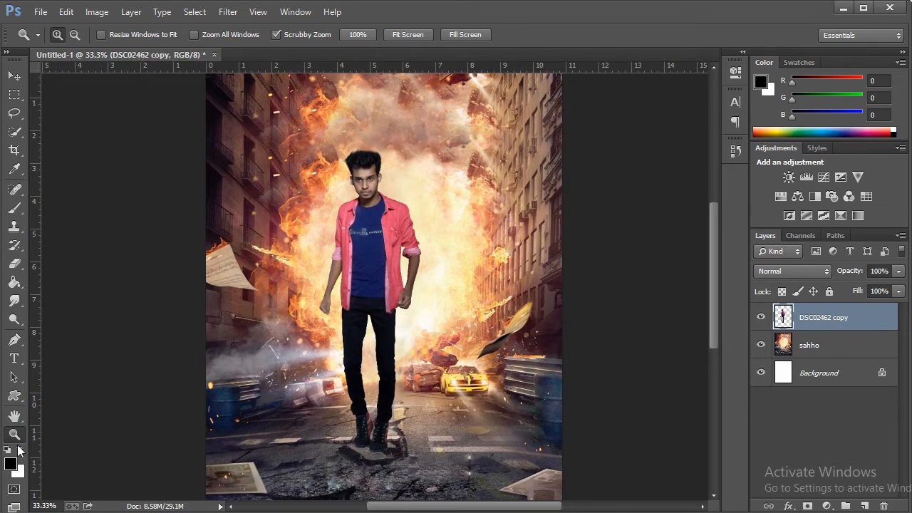
# - Add a new empty layer directly above the sahho layer for the shadow under the man's shoes
pyautogui.click(568, 251)
pyautogui.rightClick(421, 255)
pyautogui.click(466, 276)
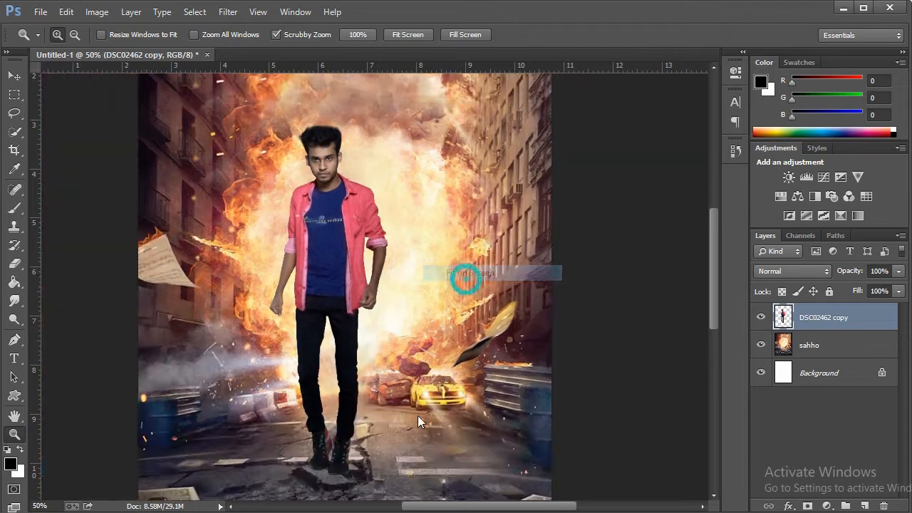
pyautogui.click(355, 451)
pyautogui.click(355, 449)
pyautogui.click(357, 444)
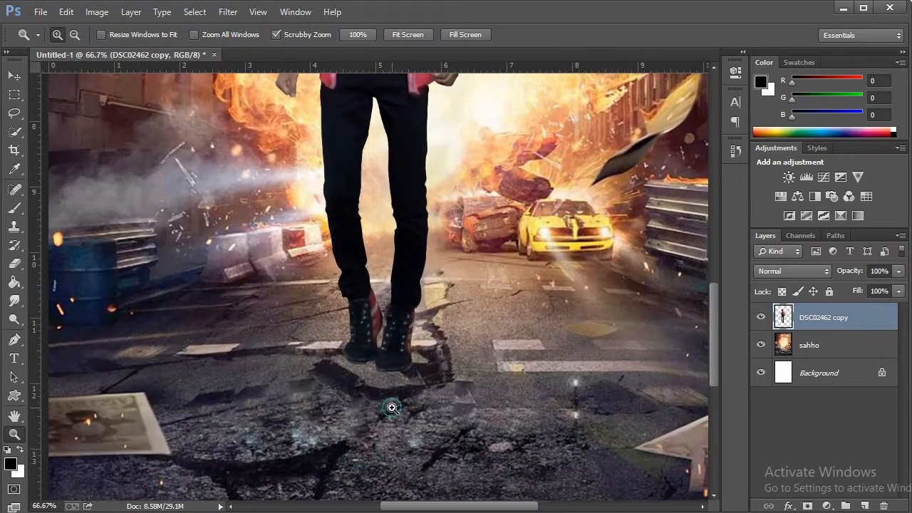
pyautogui.click(391, 407)
pyautogui.click(827, 347)
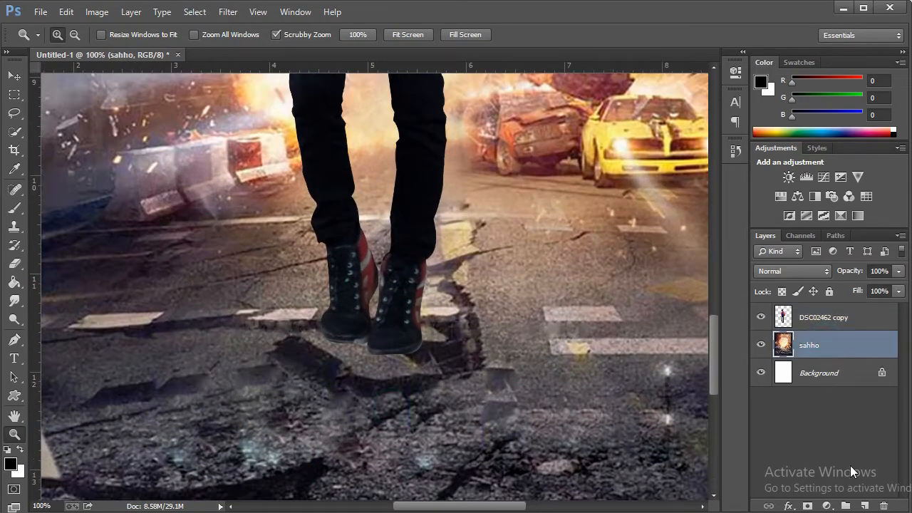
pyautogui.click(863, 505)
# - Paint a faint black contact shadow under and between the shoes on Layer 1 with a 35 px brush at 11% opacity
pyautogui.click(15, 208)
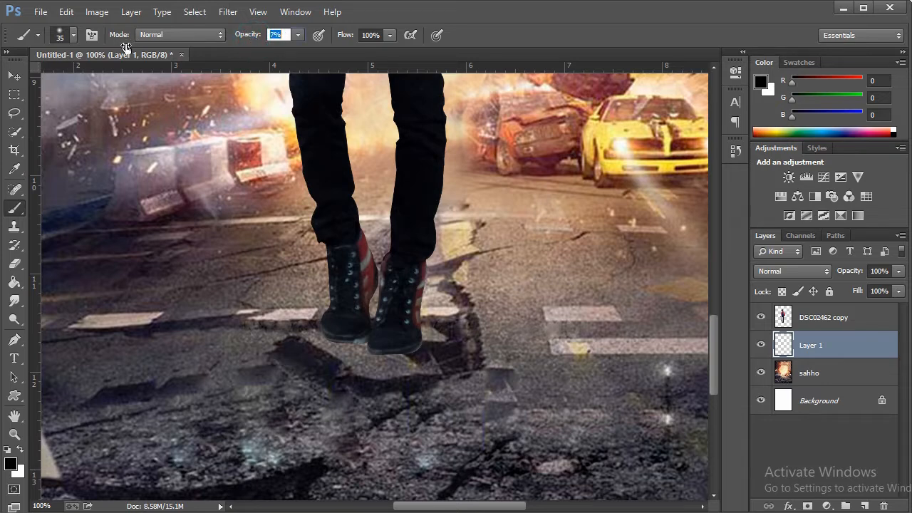
pyautogui.rightClick(362, 336)
pyautogui.click(555, 17)
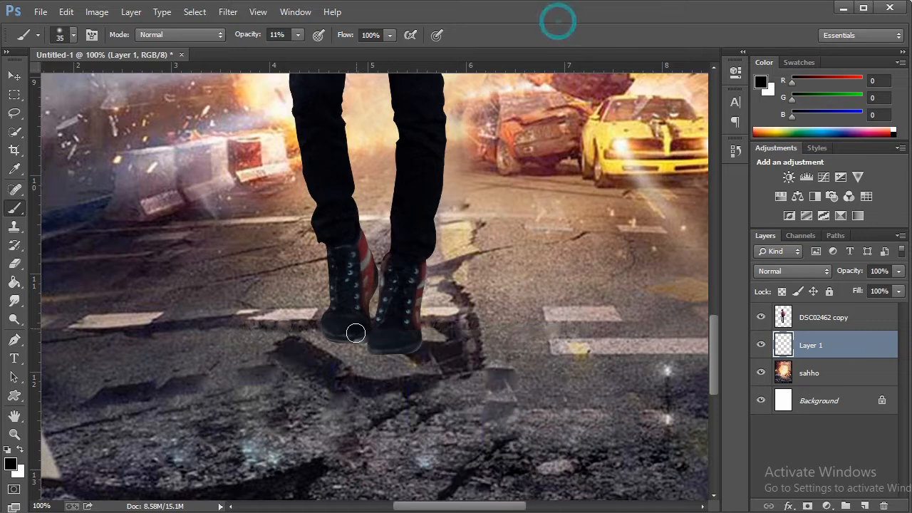
pyautogui.moveTo(361, 334); pyautogui.dragTo(377, 349)
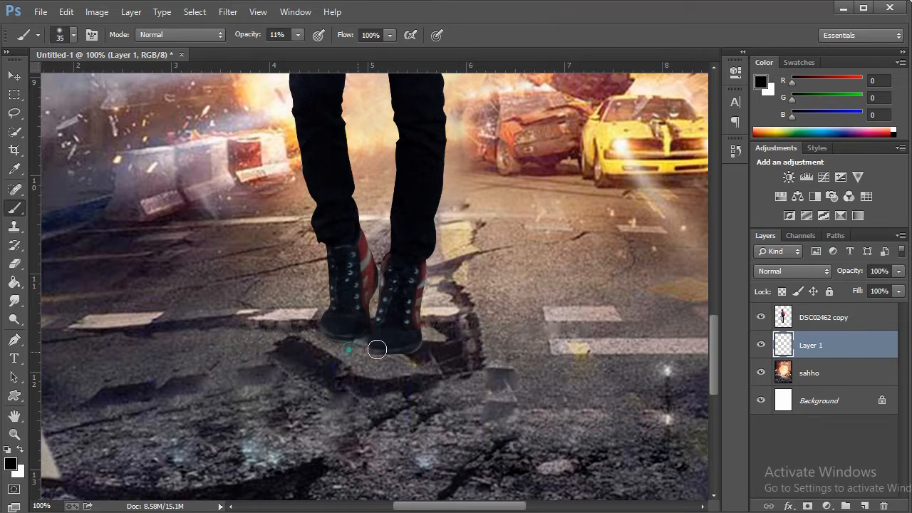
pyautogui.moveTo(415, 309); pyautogui.dragTo(379, 348)
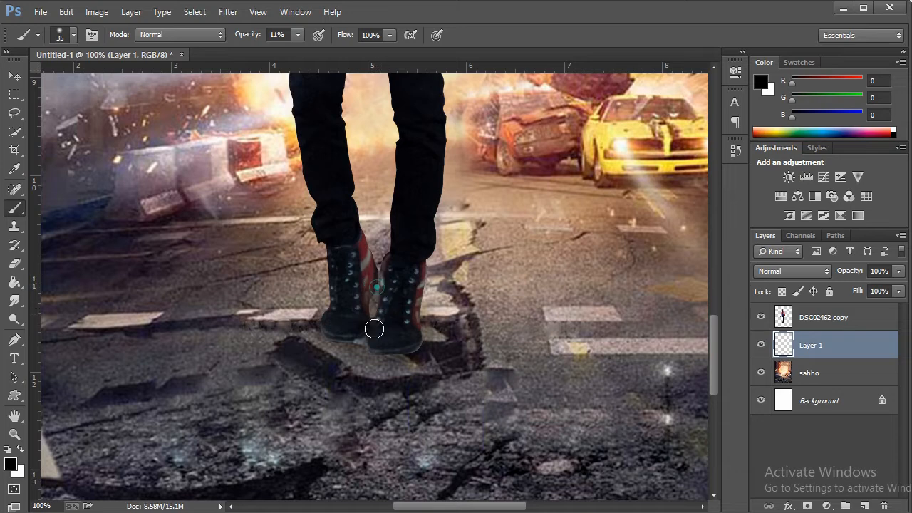
pyautogui.moveTo(327, 316); pyautogui.dragTo(347, 325)
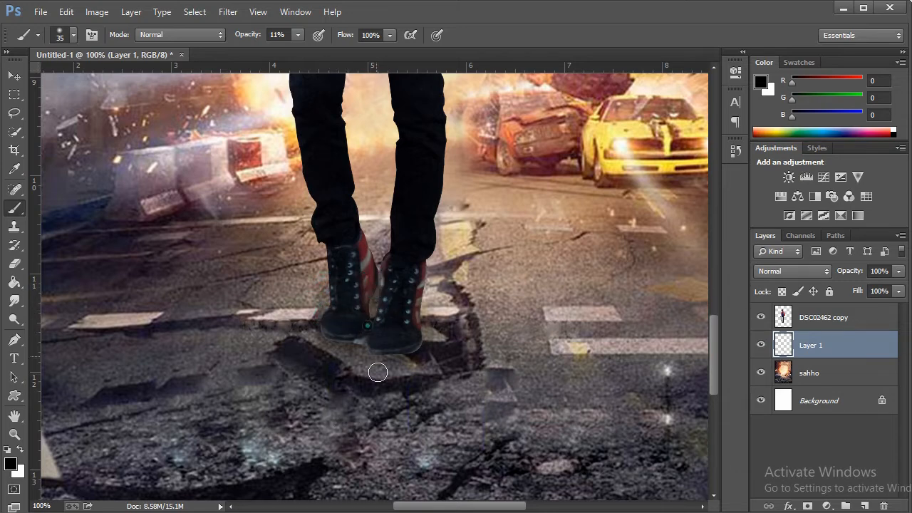
# - Paint a broad soft black shadow over the road around and in front of the feet with a 300 px brush at 11% opacity
pyautogui.hotkey('ctrl', '-')
pyautogui.hotkey('ctrl', '-')
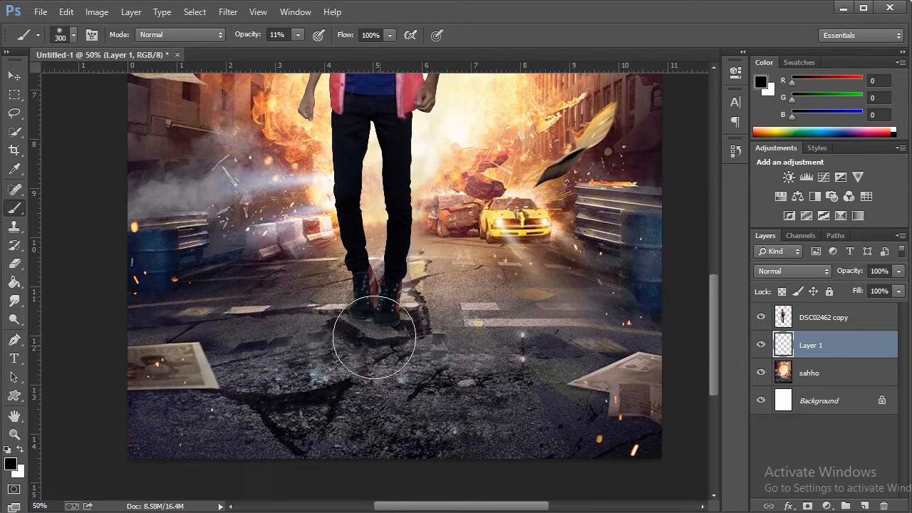
pyautogui.click(371, 330)
pyautogui.moveTo(350, 315); pyautogui.dragTo(324, 322)
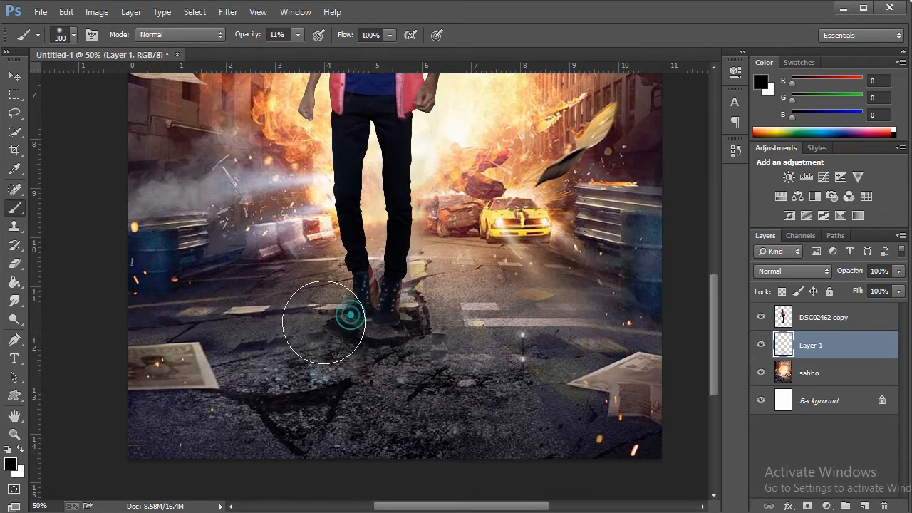
pyautogui.click(433, 323)
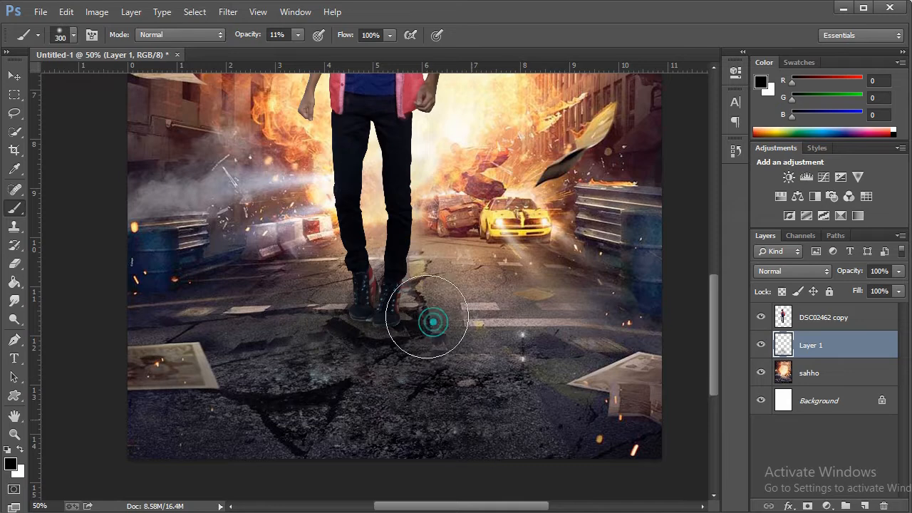
pyautogui.click(322, 315)
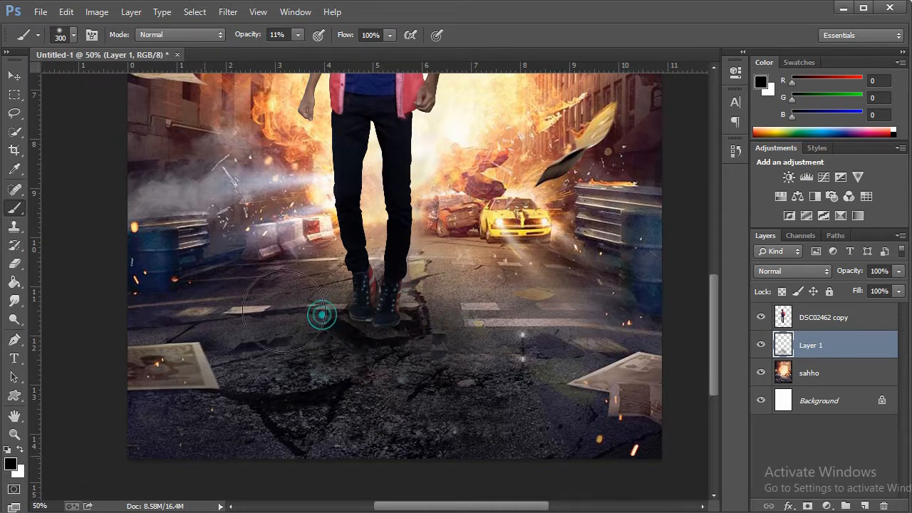
pyautogui.click(291, 299)
pyautogui.click(420, 312)
pyautogui.click(414, 359)
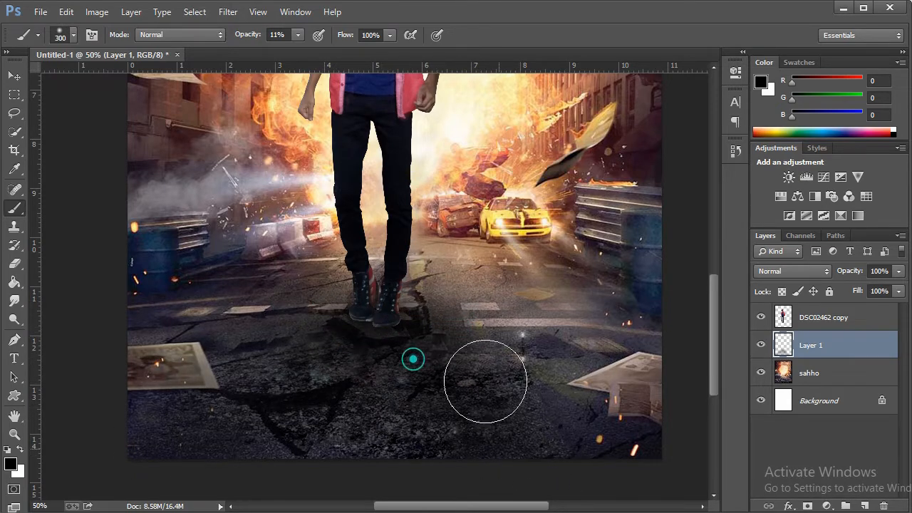
pyautogui.click(469, 362)
pyautogui.click(370, 375)
# - View the whole poster and compare it with and without the Layer 1 ground shadow
pyautogui.click(15, 433)
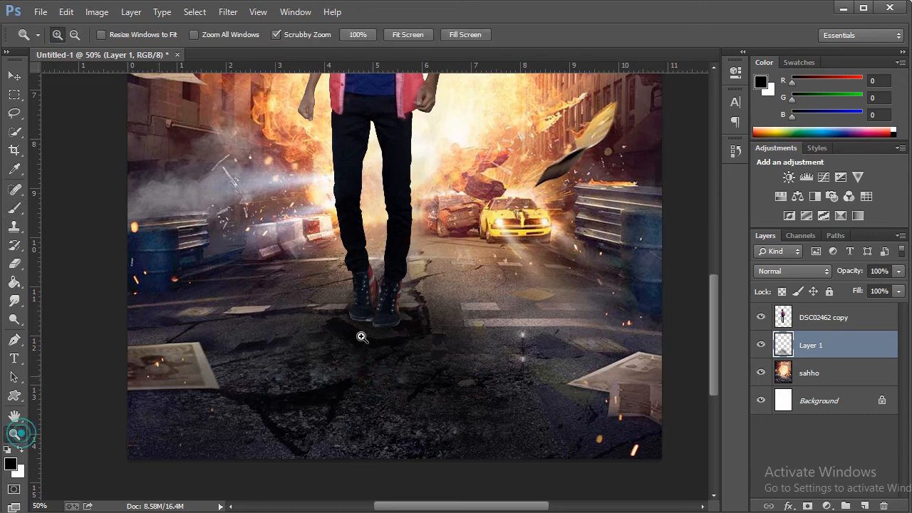
pyautogui.rightClick(387, 337)
pyautogui.click(396, 342)
pyautogui.click(397, 416)
pyautogui.rightClick(426, 312)
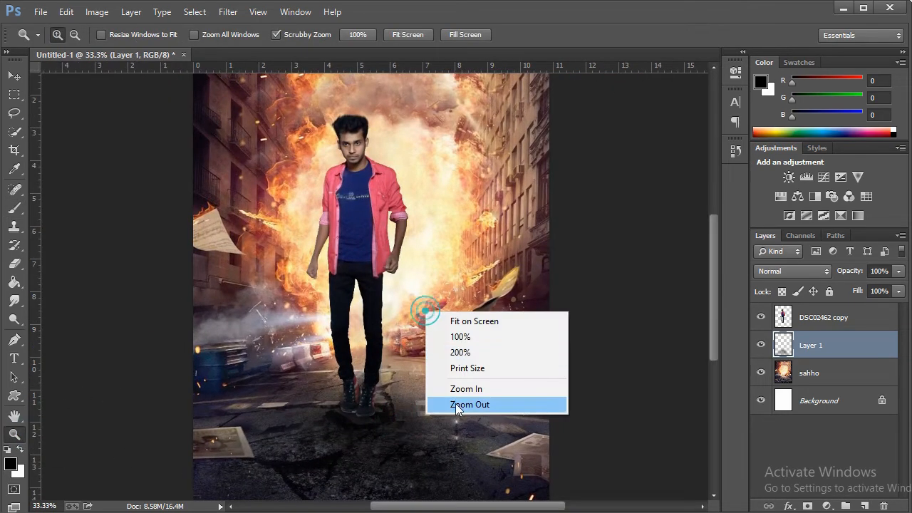
pyautogui.click(473, 411)
pyautogui.click(762, 345)
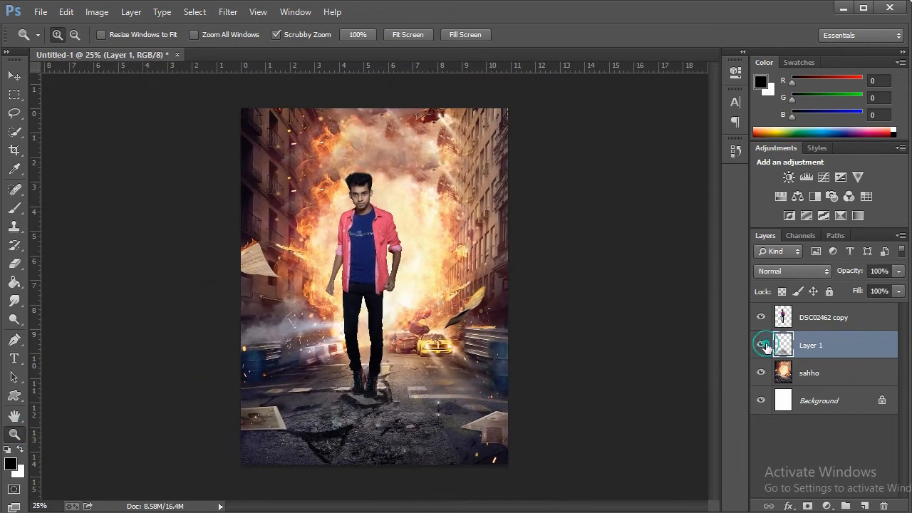
pyautogui.click(762, 345)
pyautogui.click(762, 345)
pyautogui.click(762, 345)
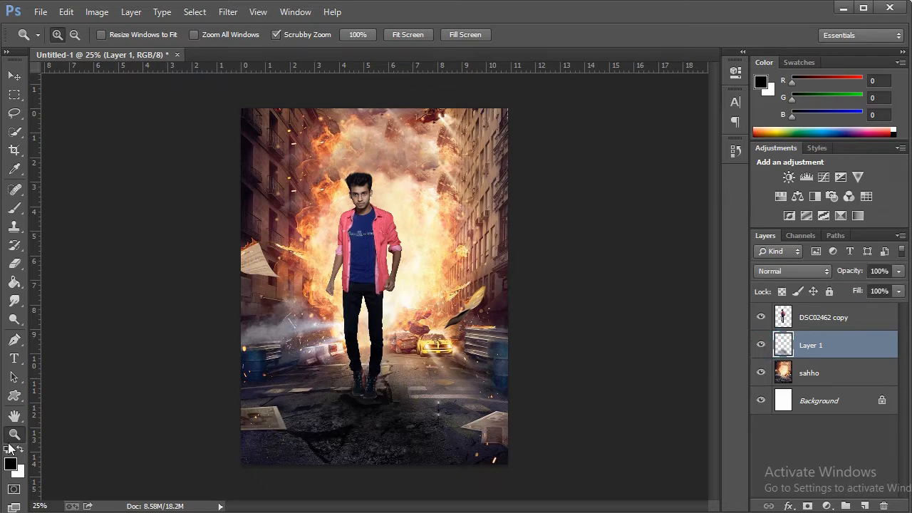
# - Raise the Clarity of the sahho background layer slightly with the Camera Raw filter
pyautogui.click(819, 376)
pyautogui.click(761, 373)
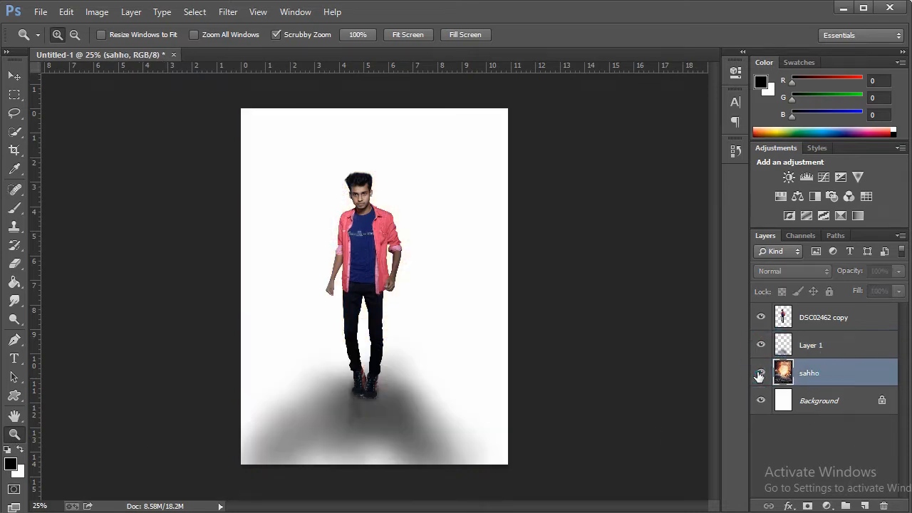
pyautogui.click(761, 373)
pyautogui.click(221, 12)
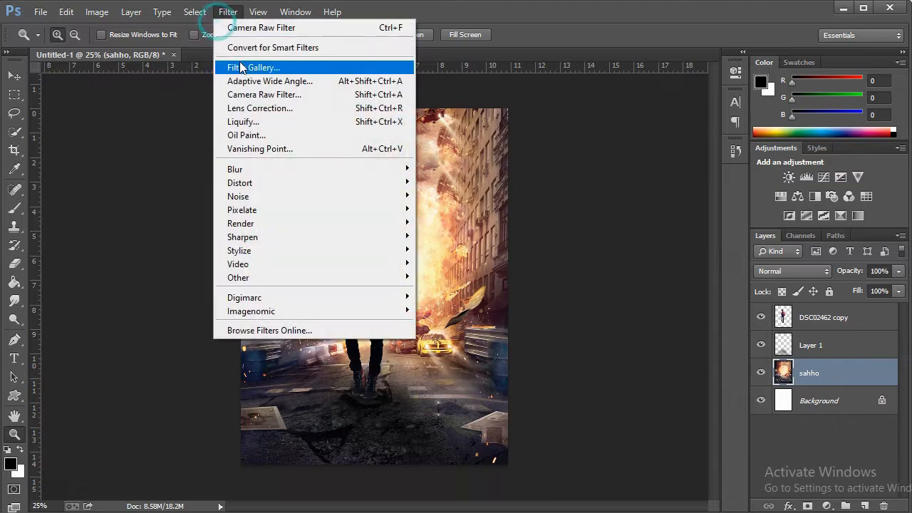
pyautogui.click(268, 94)
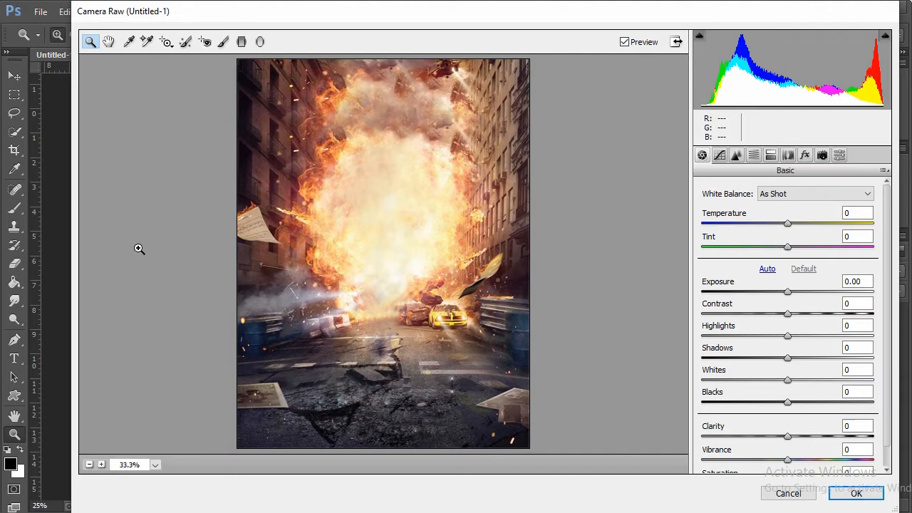
pyautogui.click(367, 228)
pyautogui.moveTo(789, 439); pyautogui.dragTo(800, 439)
pyautogui.click(848, 494)
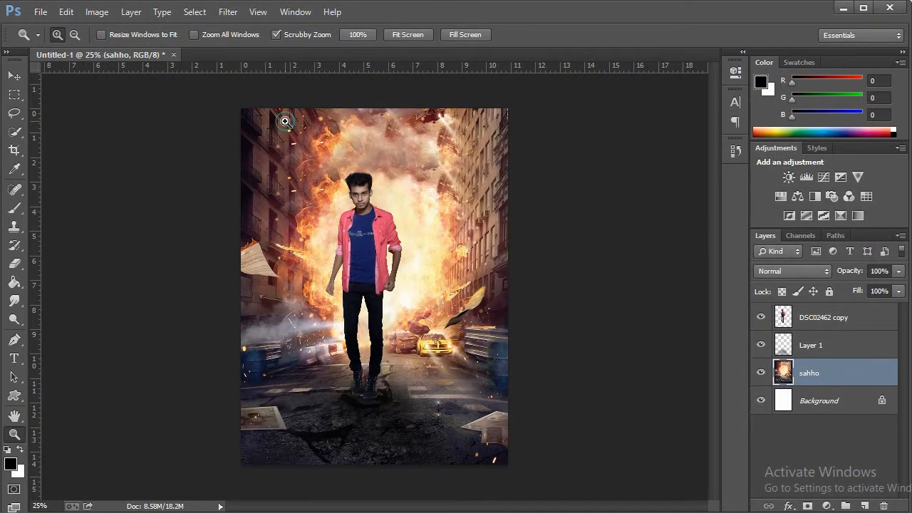
# - Set up the Smudge tool with the rough-edged 482 px brush tip, reduced to 80 px, at 10% strength
pyautogui.moveTo(285, 121); pyautogui.dragTo(347, 217)
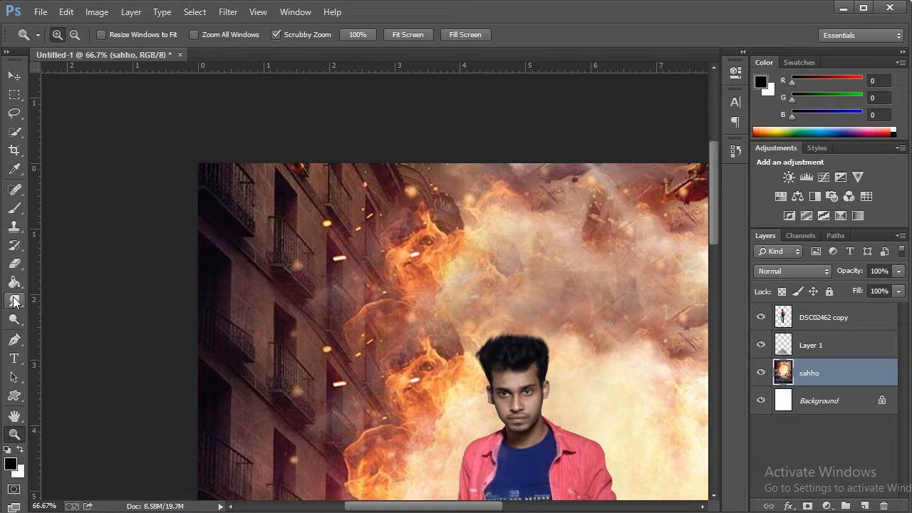
pyautogui.click(14, 301)
pyautogui.rightClick(260, 212)
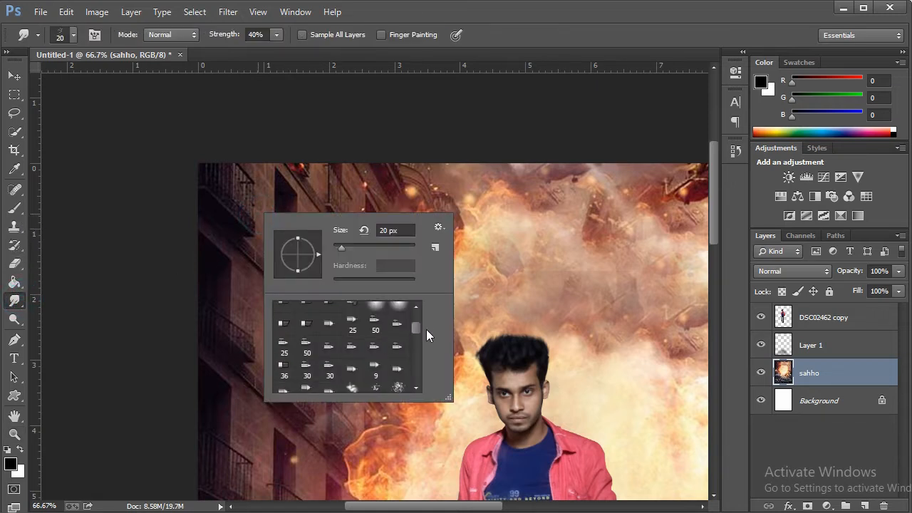
pyautogui.moveTo(419, 328); pyautogui.dragTo(422, 379)
pyautogui.click(289, 377)
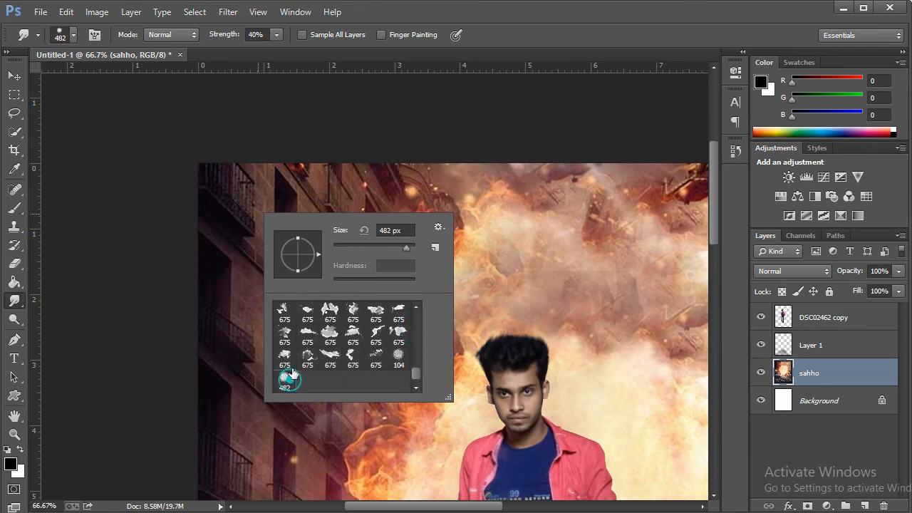
pyautogui.click(604, 21)
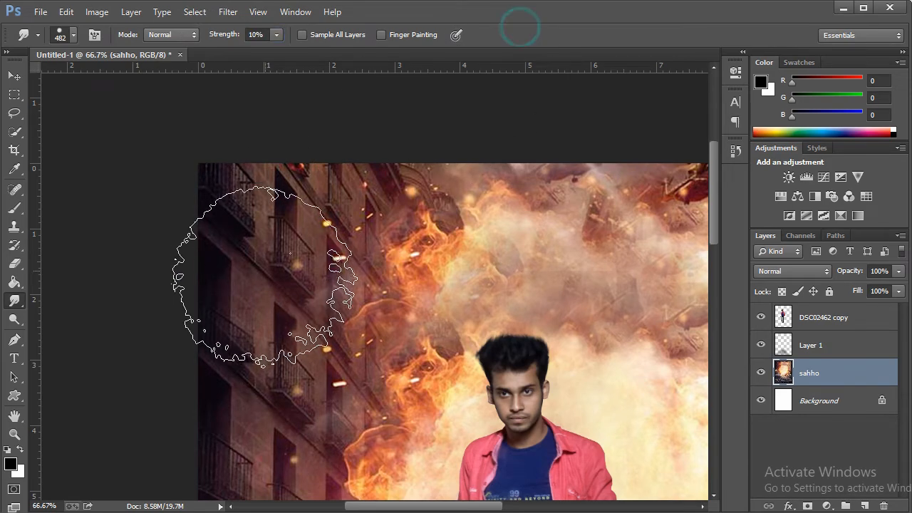
pyautogui.press('[')
pyautogui.press('[')
pyautogui.press('[')
pyautogui.press('[')
pyautogui.press('[')
pyautogui.press('[')
pyautogui.press('[')
pyautogui.press('[')
pyautogui.press('[')
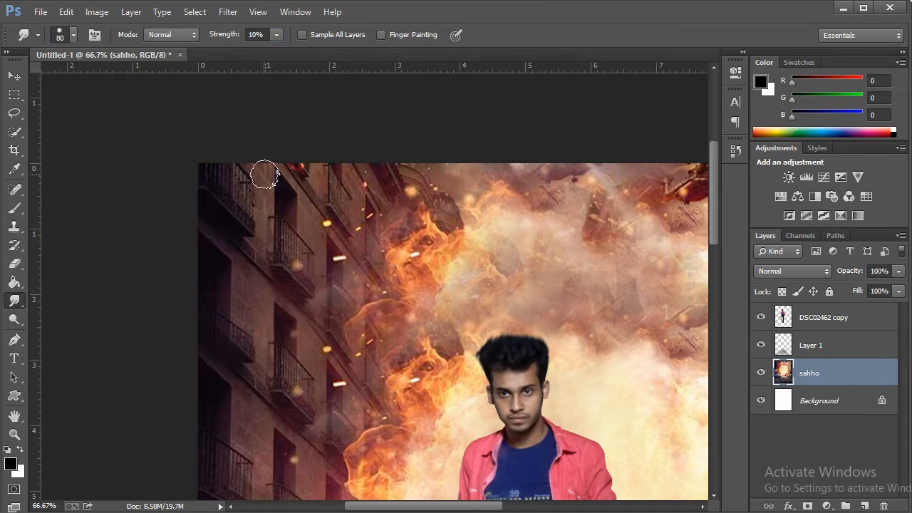
# - Smudge the dark building and flames left of the man on the sahho layer, enlarging the brush to 125 px
pyautogui.moveTo(268, 174); pyautogui.dragTo(265, 243)
pyautogui.moveTo(267, 171); pyautogui.dragTo(269, 199)
pyautogui.press(']')
pyautogui.press(']')
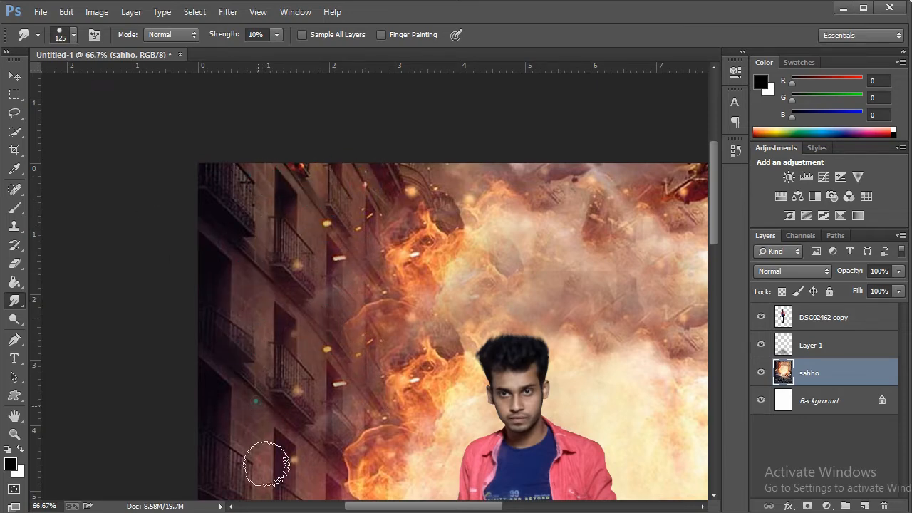
pyautogui.scroll(-5, 320, 392)
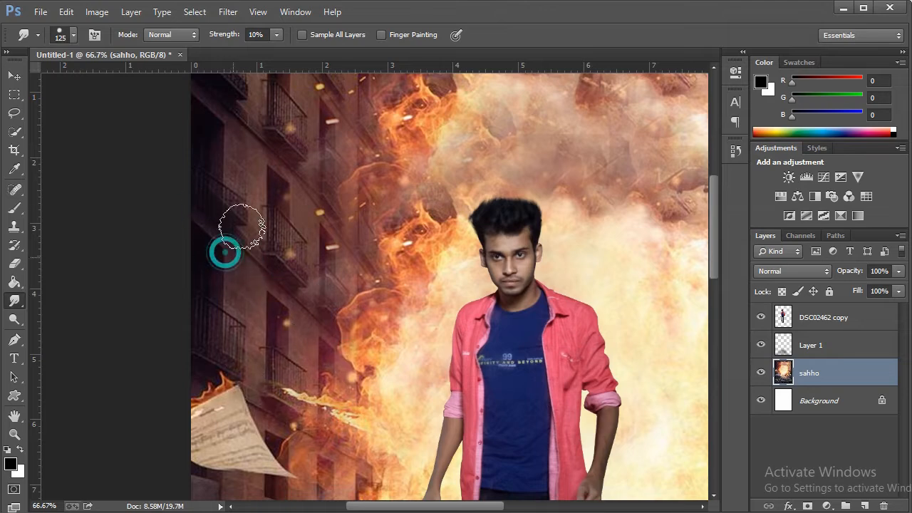
pyautogui.moveTo(217, 412); pyautogui.dragTo(247, 280)
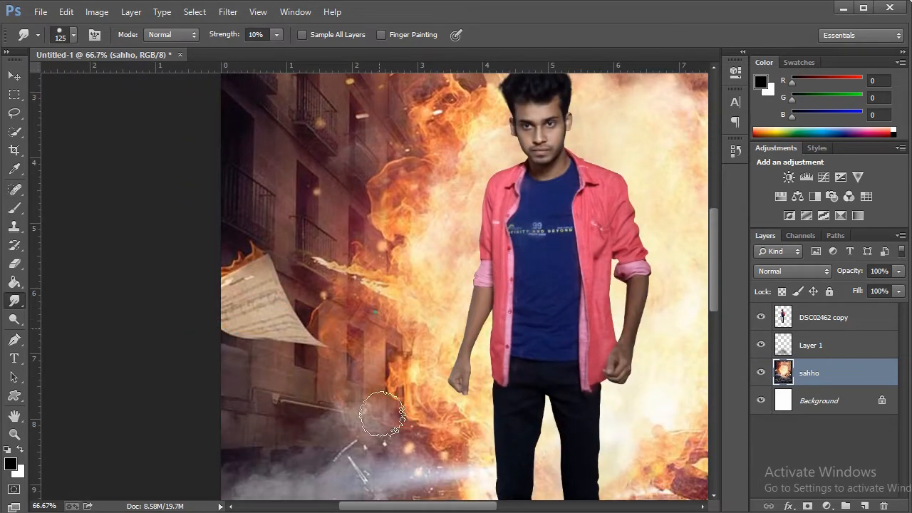
pyautogui.moveTo(383, 408); pyautogui.dragTo(393, 270)
pyautogui.click(246, 340)
# - Smudge the building facade and explosion edge to the right of the man with the 125 px brush
pyautogui.moveTo(547, 305)
pyautogui.mouseDown()
pyautogui.moveTo(342, 356)
pyautogui.moveTo(18, 485)
pyautogui.mouseUp()
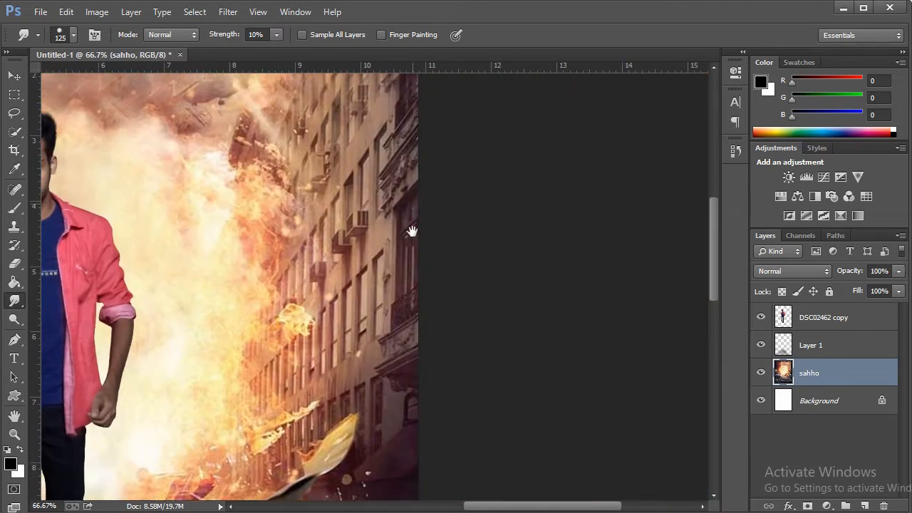
pyautogui.moveTo(411, 230); pyautogui.dragTo(426, 465)
pyautogui.moveTo(327, 204)
pyautogui.mouseDown()
pyautogui.moveTo(389, 234)
pyautogui.moveTo(326, 271)
pyautogui.mouseUp()
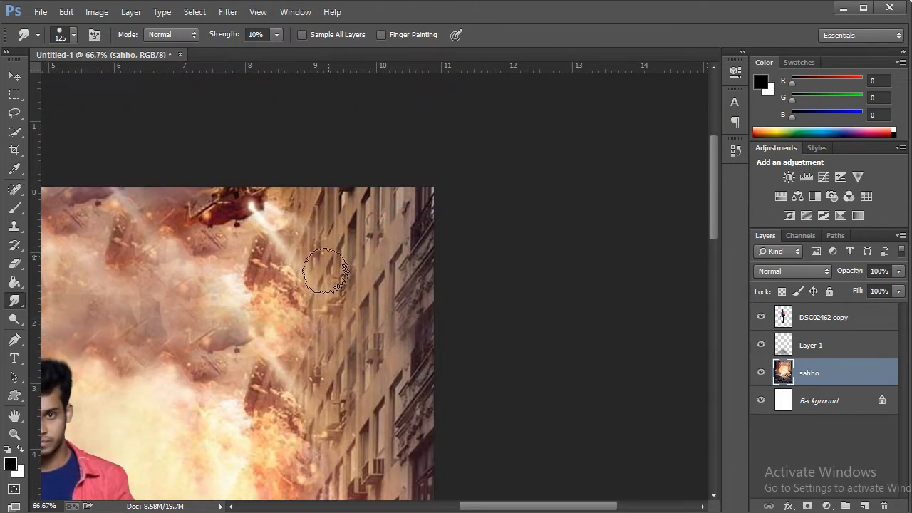
pyautogui.moveTo(451, 389); pyautogui.dragTo(460, 199)
pyautogui.moveTo(394, 282); pyautogui.dragTo(442, 281)
pyautogui.moveTo(257, 442); pyautogui.dragTo(274, 358)
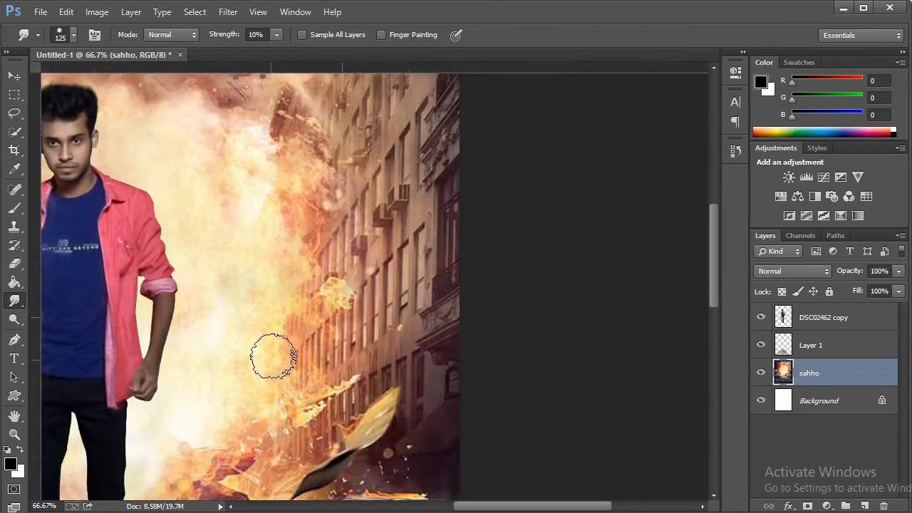
pyautogui.moveTo(399, 198); pyautogui.dragTo(433, 194)
pyautogui.moveTo(438, 373)
pyautogui.mouseDown()
pyautogui.moveTo(453, 278)
pyautogui.moveTo(481, 243)
pyautogui.mouseUp()
pyautogui.moveTo(397, 171); pyautogui.dragTo(351, 238)
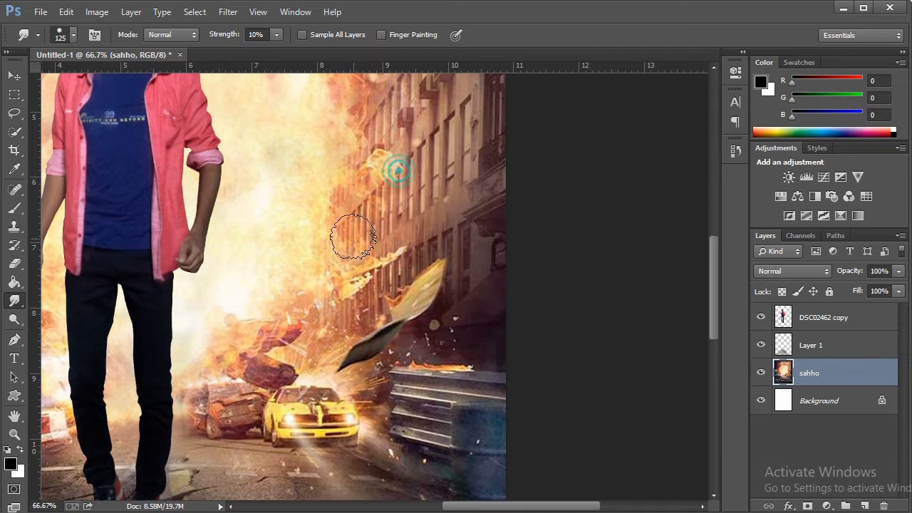
# - Smudge the area around the flying debris, cars, metal barrier and blue barrel on the right side of the street
pyautogui.moveTo(362, 314); pyautogui.dragTo(324, 219)
pyautogui.moveTo(454, 326)
pyautogui.mouseDown()
pyautogui.moveTo(474, 362)
pyautogui.moveTo(452, 383)
pyautogui.mouseUp()
pyautogui.moveTo(484, 426); pyautogui.dragTo(480, 448)
pyautogui.moveTo(426, 332); pyautogui.dragTo(306, 310)
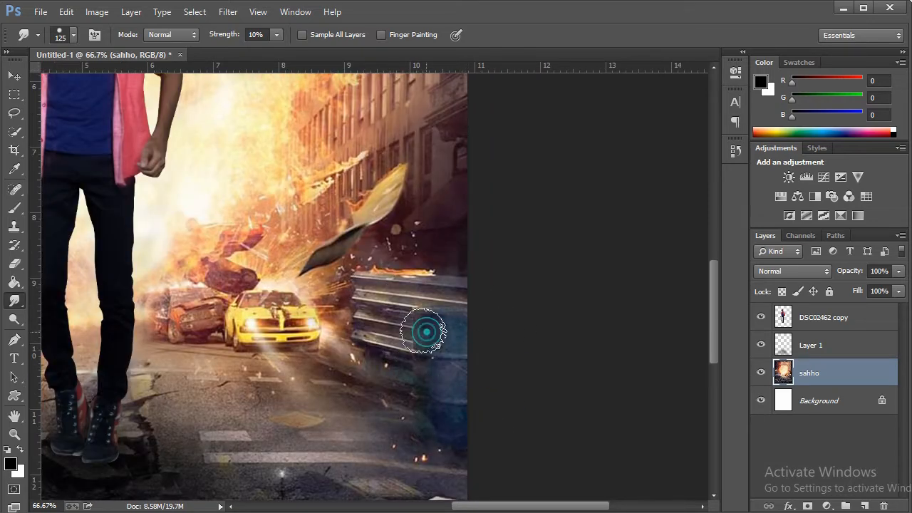
pyautogui.moveTo(399, 348); pyautogui.dragTo(312, 321)
pyautogui.moveTo(387, 192); pyautogui.dragTo(330, 193)
pyautogui.moveTo(379, 259); pyautogui.dragTo(275, 253)
pyautogui.moveTo(400, 345); pyautogui.dragTo(307, 320)
pyautogui.moveTo(362, 370); pyautogui.dragTo(240, 301)
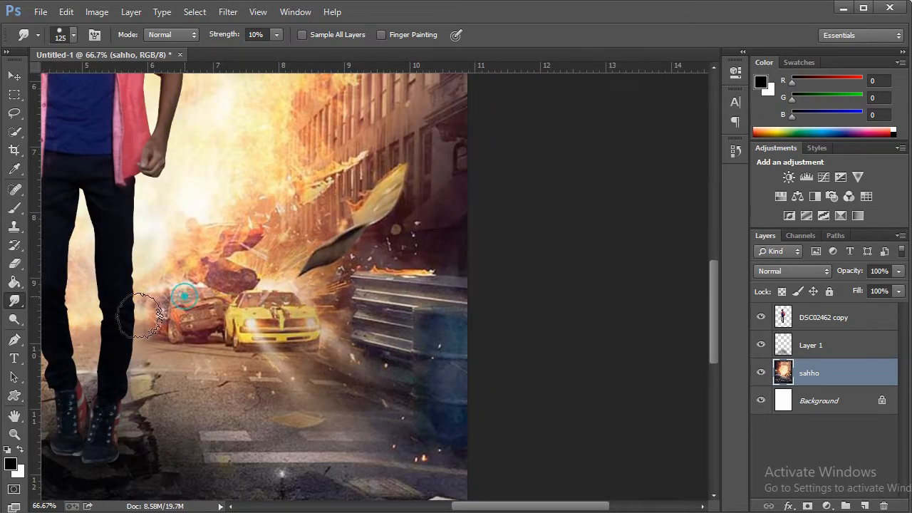
# - Smudge the street, smoke and concrete barriers to the left of the man's legs with the 125 px brush
pyautogui.moveTo(289, 433); pyautogui.dragTo(508, 327)
pyautogui.moveTo(320, 335); pyautogui.dragTo(344, 333)
pyautogui.moveTo(115, 329); pyautogui.dragTo(262, 314)
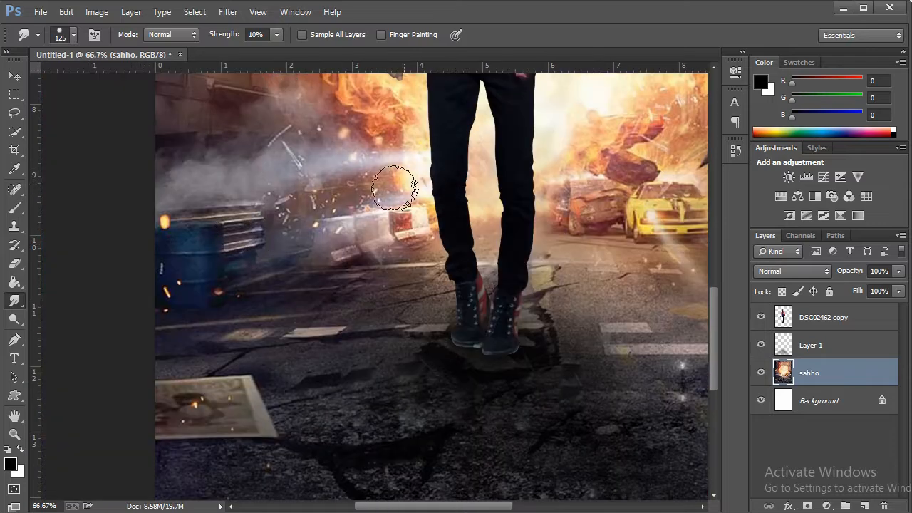
pyautogui.moveTo(385, 177)
pyautogui.mouseDown()
pyautogui.moveTo(279, 194)
pyautogui.moveTo(119, 227)
pyautogui.mouseUp()
pyautogui.moveTo(275, 267); pyautogui.dragTo(87, 332)
pyautogui.moveTo(233, 415); pyautogui.dragTo(170, 322)
# - Smudge the street and paper on the ground to the left of the man's feet with the brush at 175 px
pyautogui.press(']')
pyautogui.press(']')
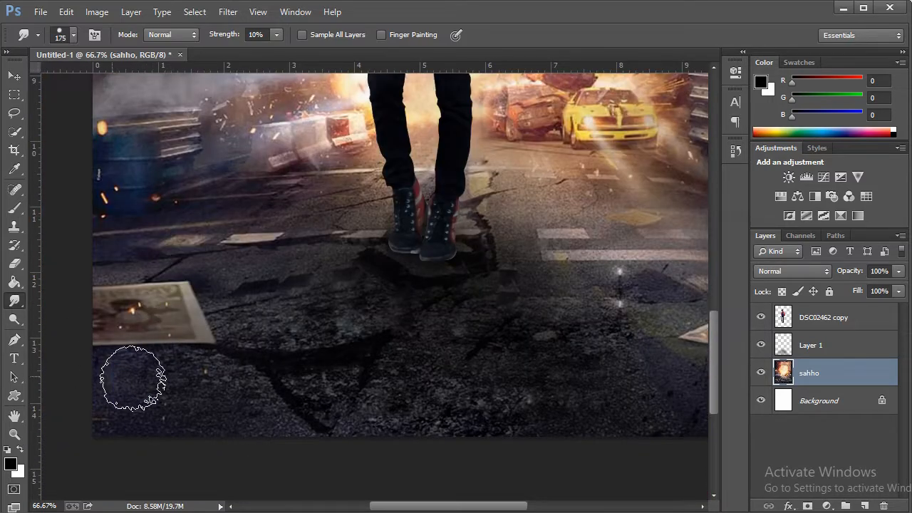
pyautogui.moveTo(87, 393); pyautogui.dragTo(198, 306)
pyautogui.moveTo(77, 289); pyautogui.dragTo(256, 206)
pyautogui.moveTo(352, 163); pyautogui.dragTo(171, 287)
pyautogui.moveTo(401, 148); pyautogui.dragTo(357, 176)
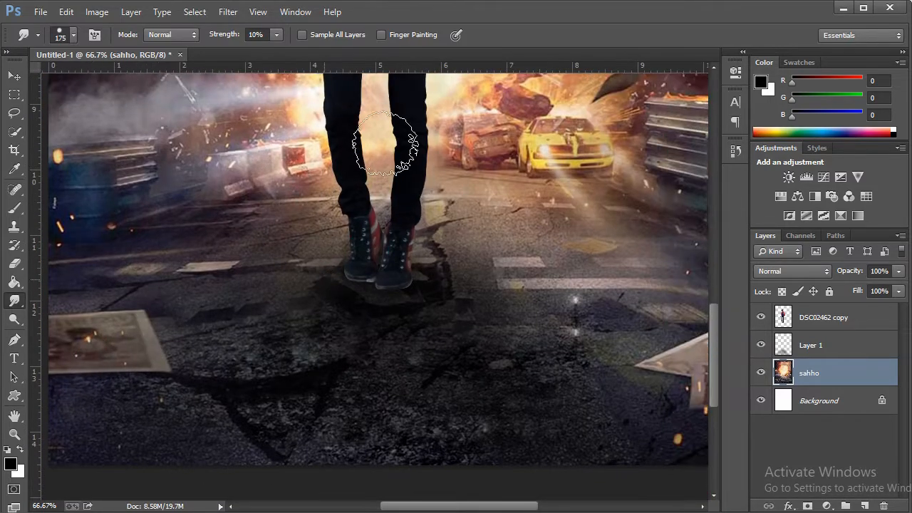
# - Smudge the road to the right of the man and the dark cracked foreground, then enlarge the brush to 400 px
pyautogui.moveTo(437, 167)
pyautogui.mouseDown()
pyautogui.moveTo(549, 268)
pyautogui.moveTo(460, 241)
pyautogui.mouseUp()
pyautogui.moveTo(450, 169); pyautogui.dragTo(647, 277)
pyautogui.moveTo(661, 328)
pyautogui.mouseDown()
pyautogui.moveTo(631, 319)
pyautogui.moveTo(553, 348)
pyautogui.mouseUp()
pyautogui.moveTo(677, 397); pyautogui.dragTo(322, 393)
pyautogui.moveTo(146, 430)
pyautogui.mouseDown()
pyautogui.moveTo(76, 397)
pyautogui.moveTo(313, 363)
pyautogui.mouseUp()
pyautogui.press(']')
pyautogui.press(']')
pyautogui.press(']')
pyautogui.press(']')
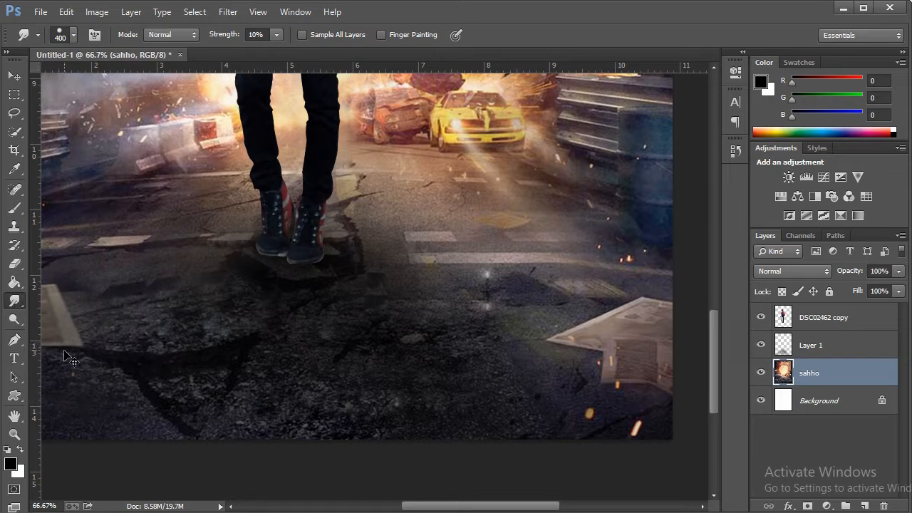
# - Toggle the sahho layer's visibility off and on to check the smudged background in the whole poster
pyautogui.hotkey('ctrl', '-')
pyautogui.hotkey('ctrl', '-')
pyautogui.hotkey('ctrl', '-')
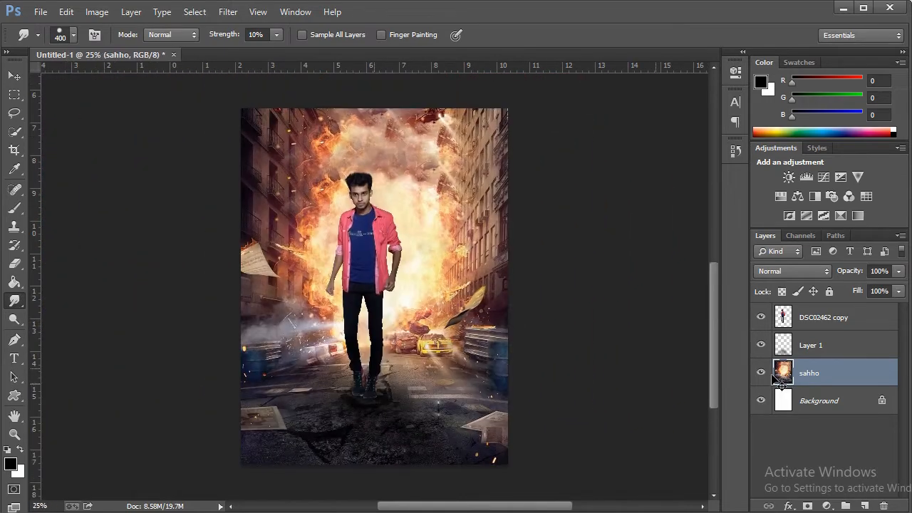
pyautogui.click(761, 373)
pyautogui.click(761, 372)
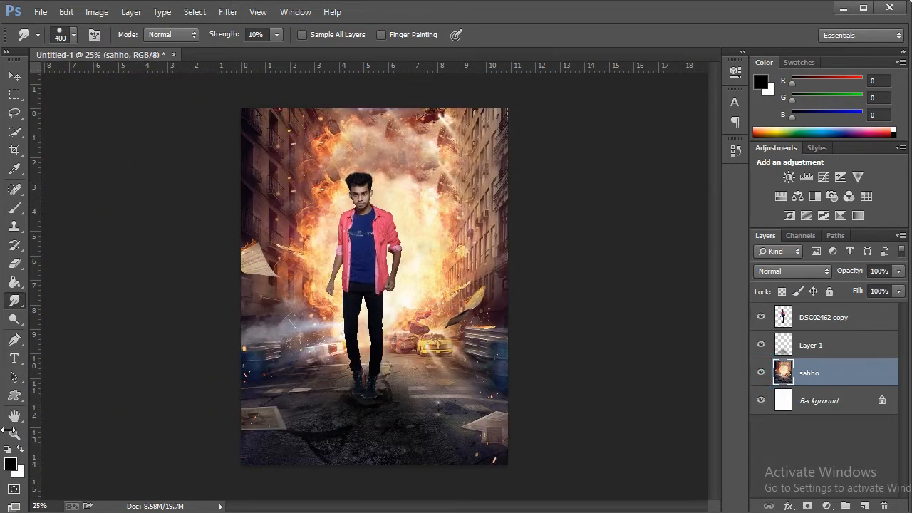
pyautogui.click(14, 434)
pyautogui.click(372, 270)
pyautogui.rightClick(387, 207)
pyautogui.click(391, 207)
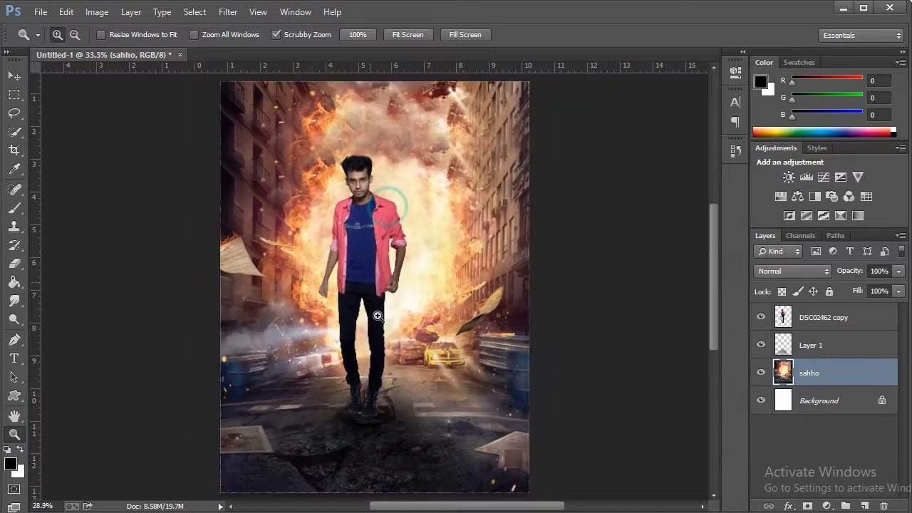
pyautogui.hotkey('alt', 'Tab')
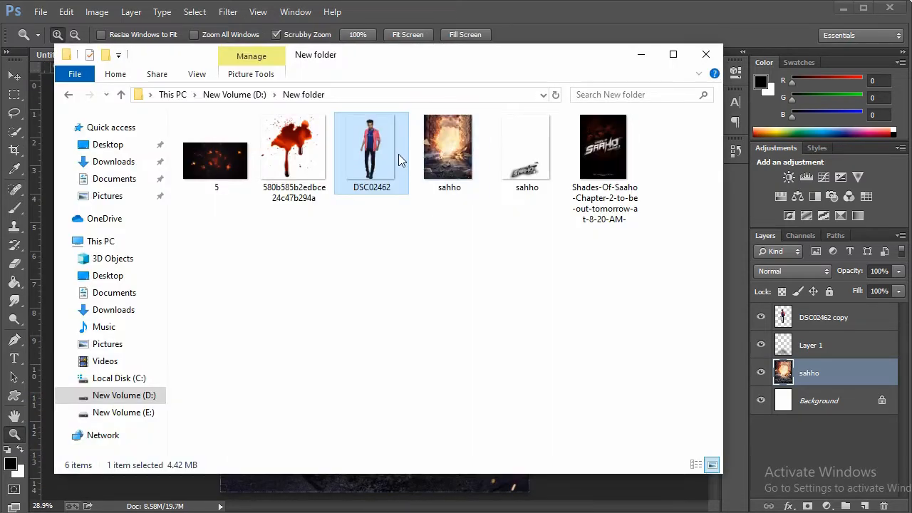
pyautogui.click(593, 4)
pyautogui.click(401, 214)
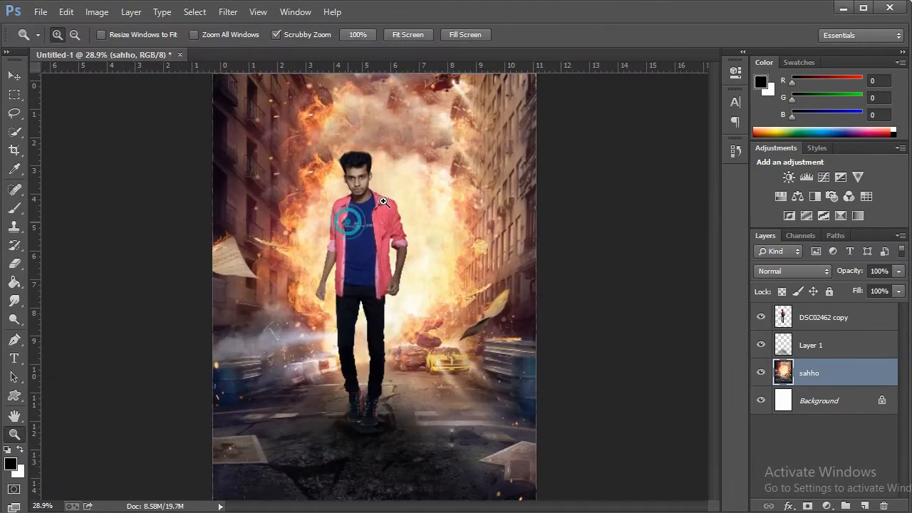
pyautogui.rightClick(388, 250)
pyautogui.click(456, 342)
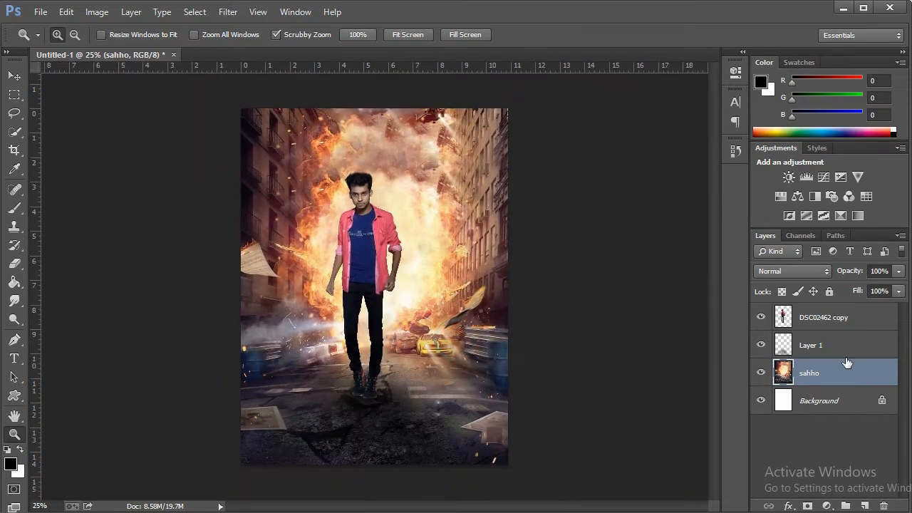
# - Place the blood splatter image 580b585b2edbce24c47b294a from the New folder directory above the DSC02462 copy layer
pyautogui.click(835, 315)
pyautogui.click(363, 512)
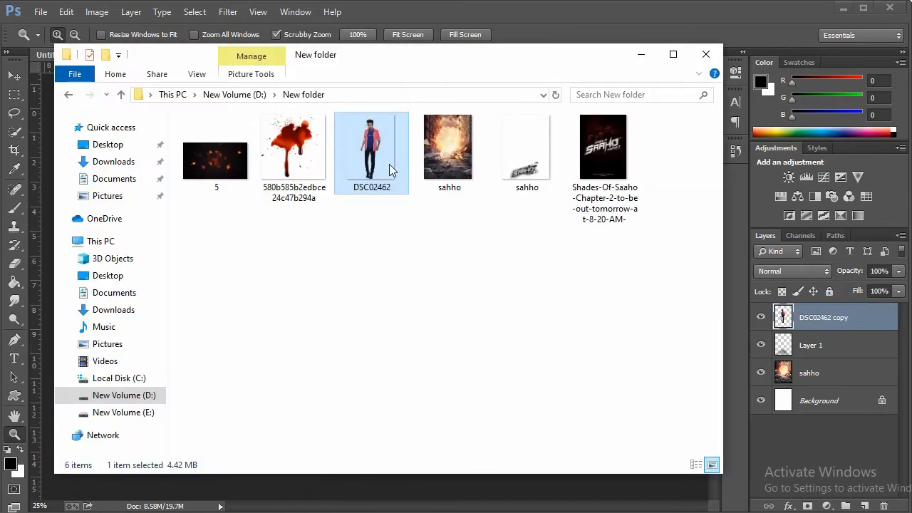
pyautogui.moveTo(307, 145); pyautogui.dragTo(594, 481)
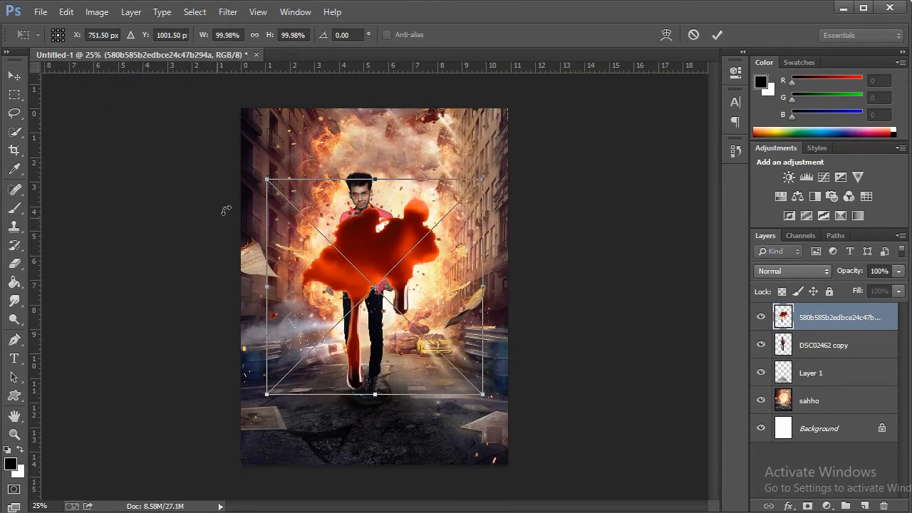
# - Scale the placed blood splatter to 2.30% and move it onto the man's forehead just above his eyebrow
pyautogui.moveTo(267, 178); pyautogui.dragTo(383, 212)
pyautogui.keyDown('ctrl'); pyautogui.click(392, 143); pyautogui.keyUp('ctrl')
pyautogui.keyDown('ctrl'); pyautogui.click(391, 135); pyautogui.keyUp('ctrl')
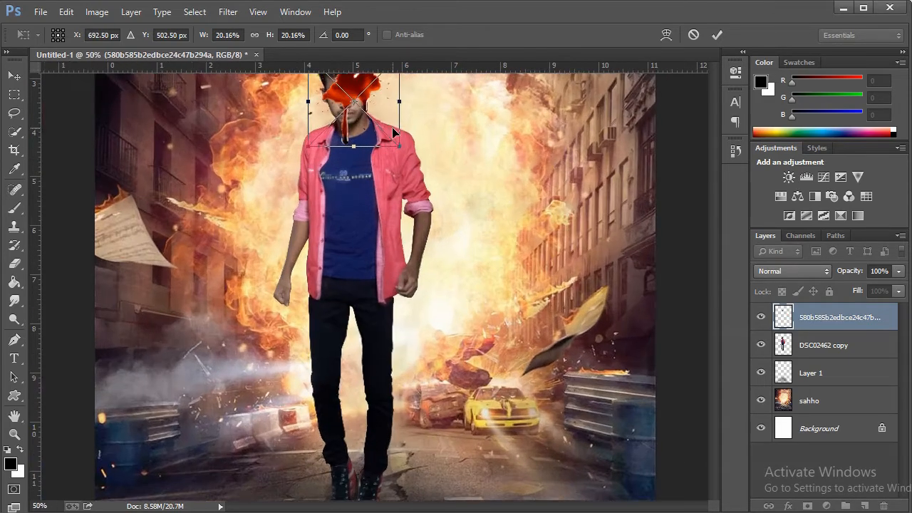
pyautogui.keyDown('ctrl'); pyautogui.click(392, 156); pyautogui.keyUp('ctrl')
pyautogui.scroll(2, 382, 428)
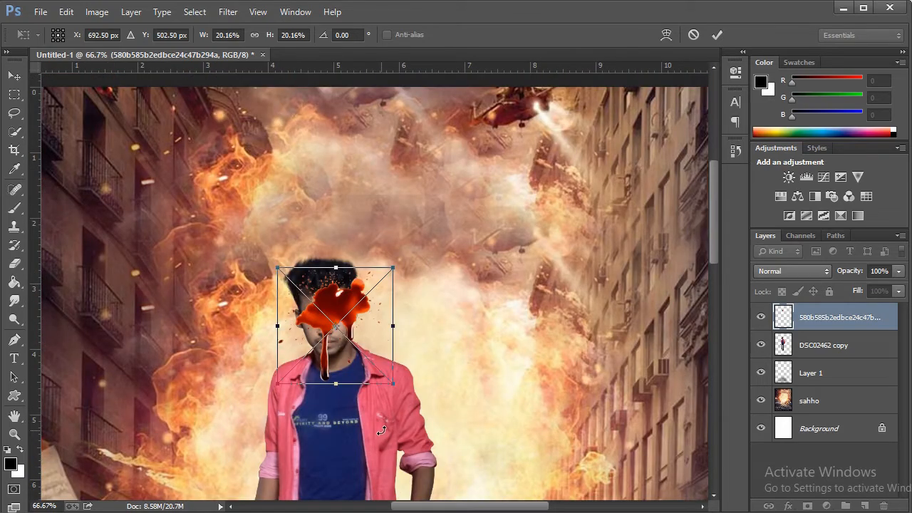
pyautogui.keyDown('ctrl'); pyautogui.click(382, 430); pyautogui.keyUp('ctrl')
pyautogui.keyDown('ctrl'); pyautogui.click(381, 431); pyautogui.keyUp('ctrl')
pyautogui.moveTo(489, 357); pyautogui.dragTo(521, 244)
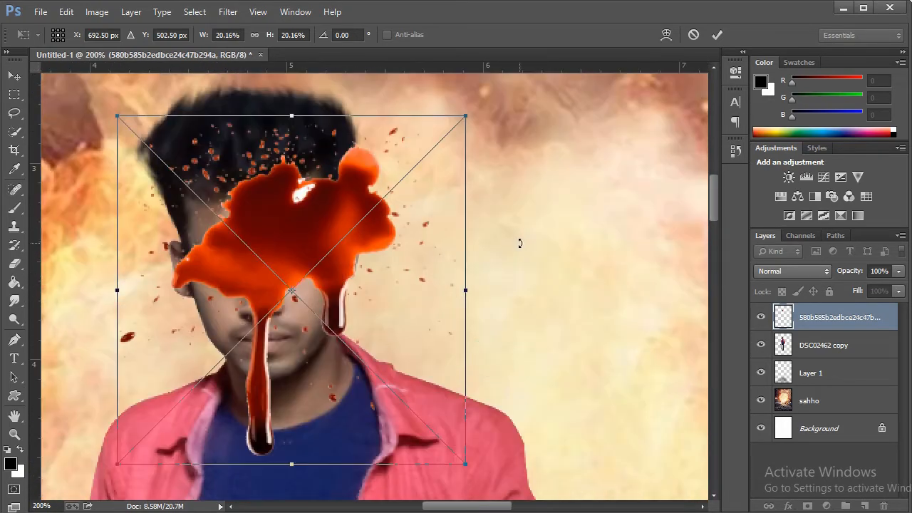
pyautogui.moveTo(128, 126); pyautogui.dragTo(490, 359)
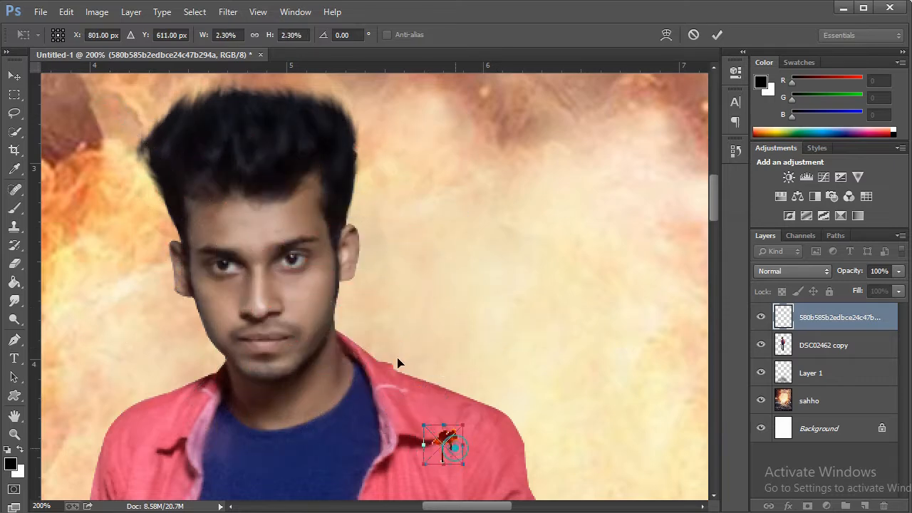
pyautogui.moveTo(443, 445); pyautogui.dragTo(359, 213)
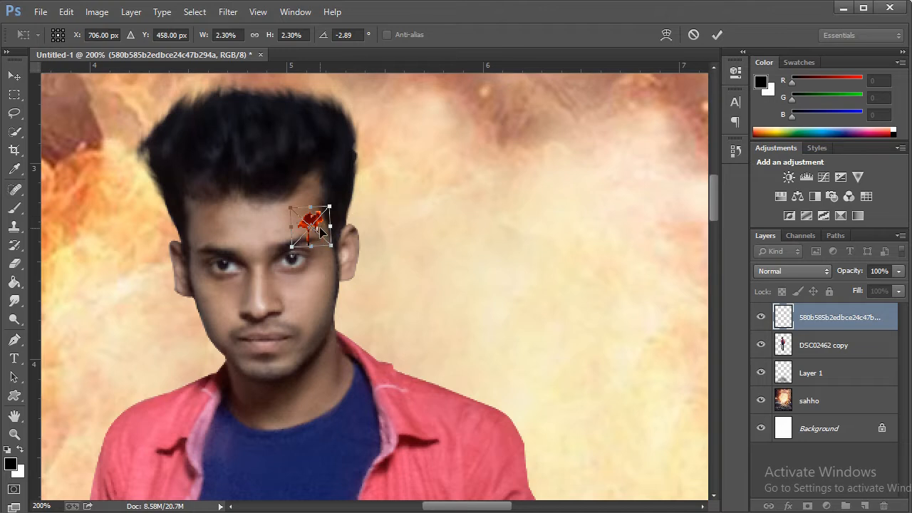
# - Flip the blood splatter horizontally and rotate it to about -11.90° on the forehead
pyautogui.rightClick(320, 231)
pyautogui.click(405, 426)
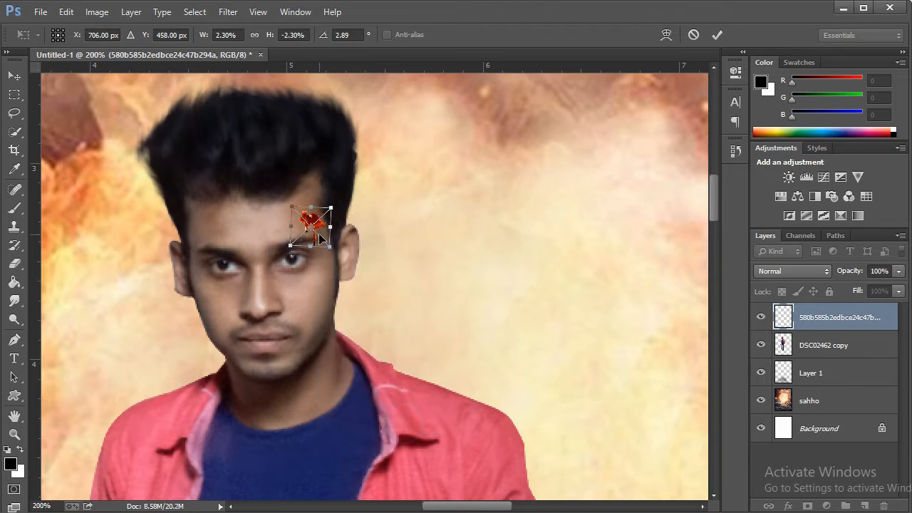
pyautogui.moveTo(330, 241); pyautogui.dragTo(368, 206)
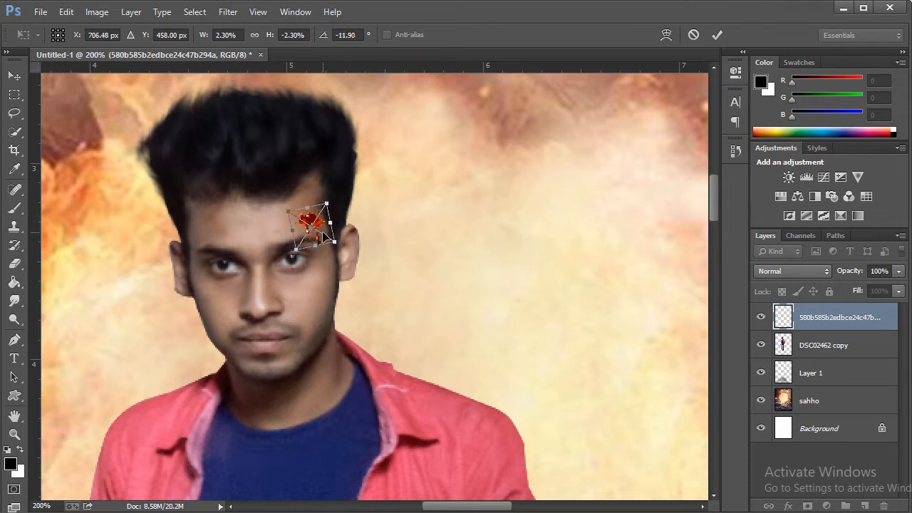
# - Warp the blood splatter to follow the curve of the forehead and temple, and apply the transformation
pyautogui.rightClick(324, 236)
pyautogui.click(365, 357)
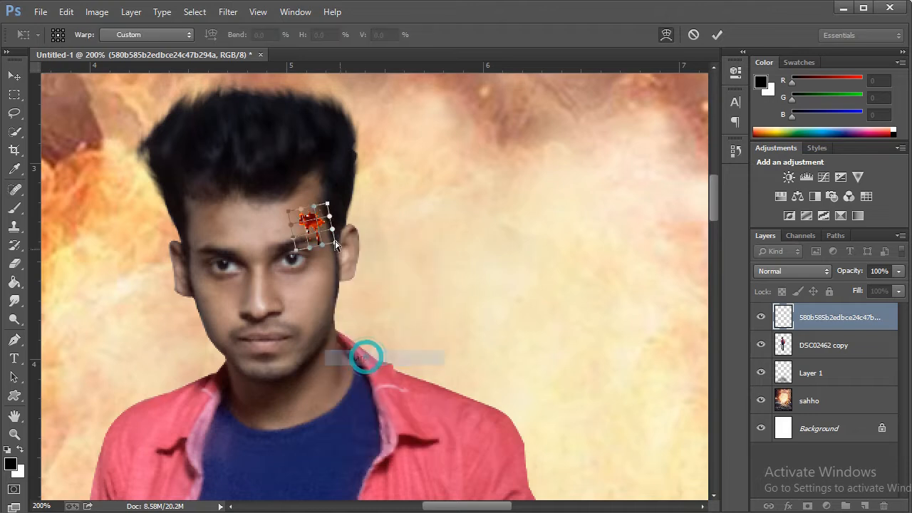
pyautogui.moveTo(325, 204); pyautogui.dragTo(321, 211)
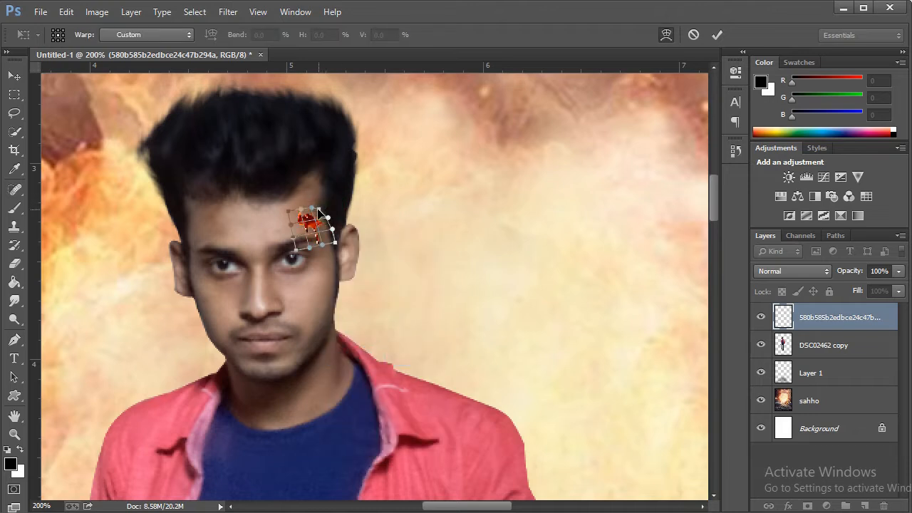
pyautogui.click(336, 243)
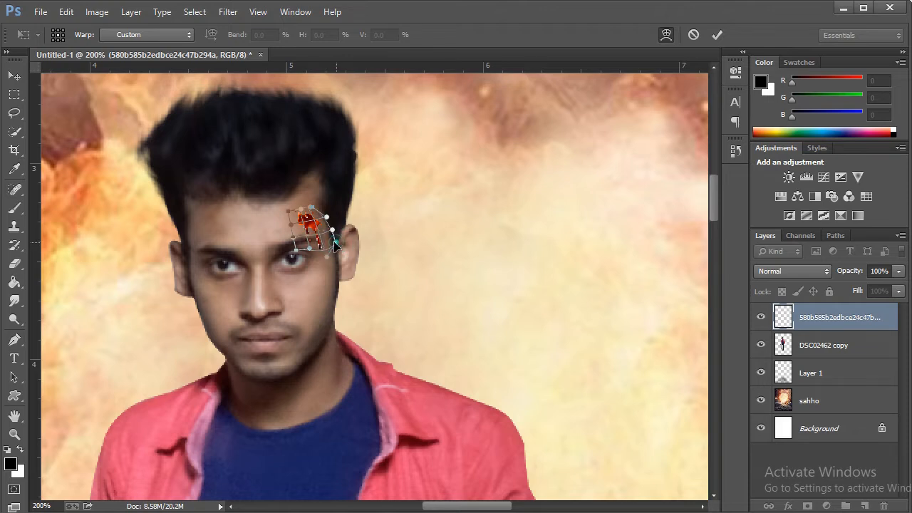
pyautogui.moveTo(301, 251); pyautogui.dragTo(303, 246)
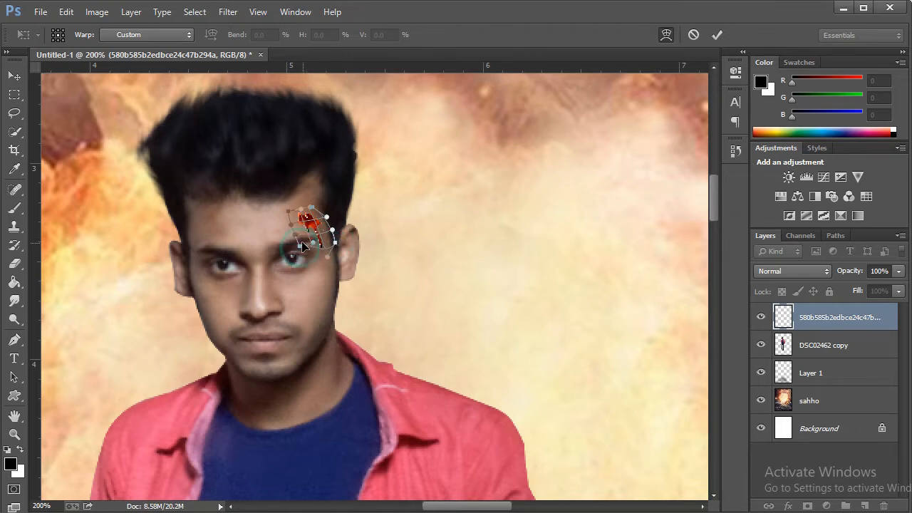
pyautogui.click(718, 35)
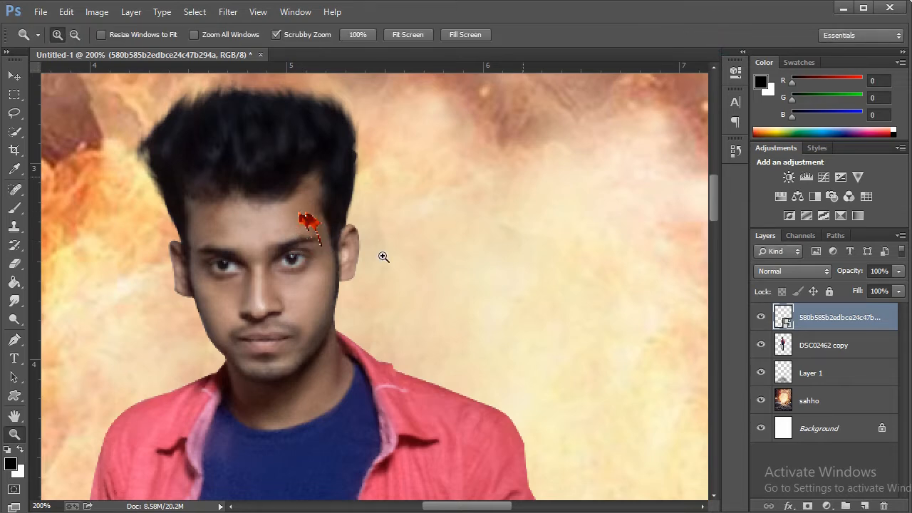
# - Examine the blood splatter on the forehead in the full poster and in a close-up of the face
pyautogui.click(323, 244)
pyautogui.click(356, 183)
pyautogui.rightClick(332, 243)
pyautogui.click(353, 246)
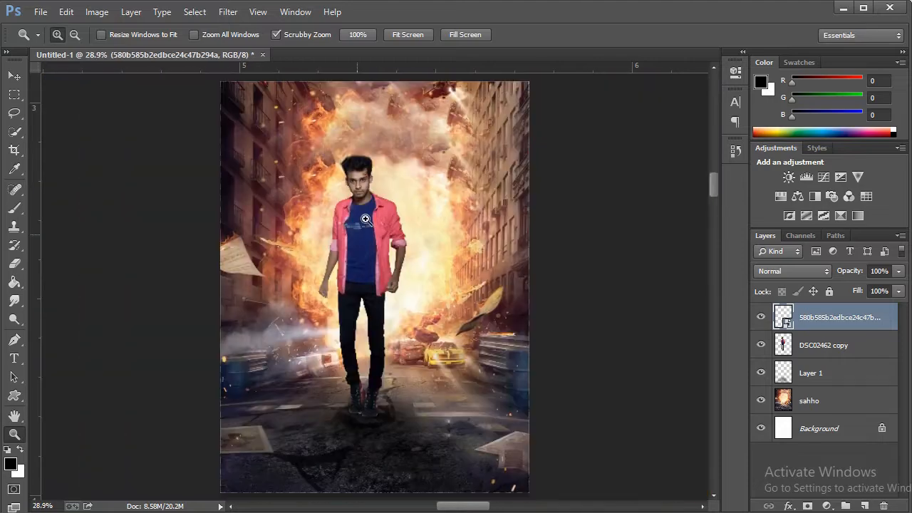
pyautogui.click(366, 212)
pyautogui.click(385, 181)
pyautogui.click(372, 156)
pyautogui.click(372, 157)
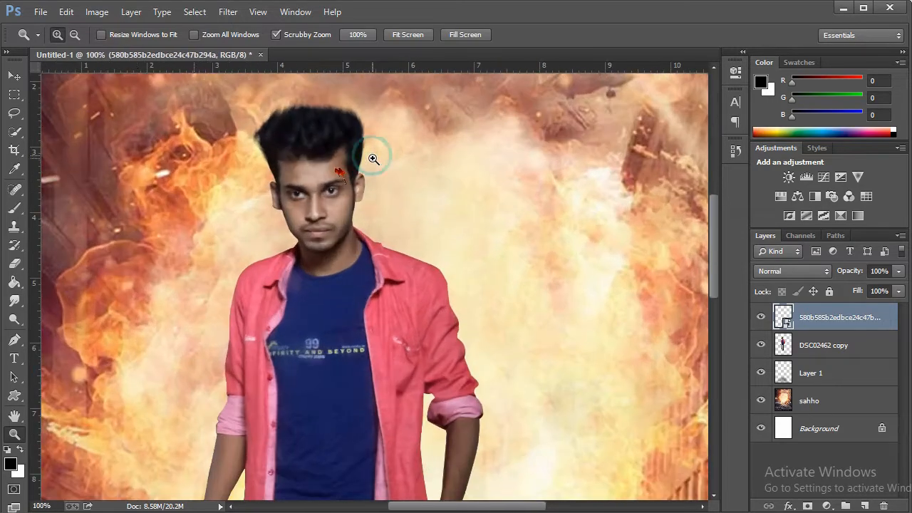
pyautogui.click(372, 158)
pyautogui.click(391, 235)
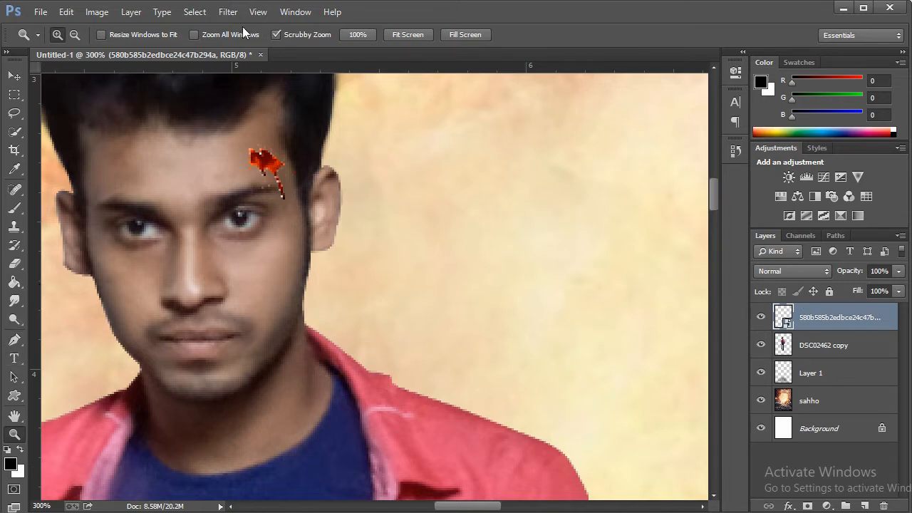
# - Apply the Camera Raw Filter with Clarity +88 to the blood splatter layer and rasterize the layer
pyautogui.click(228, 12)
pyautogui.click(264, 90)
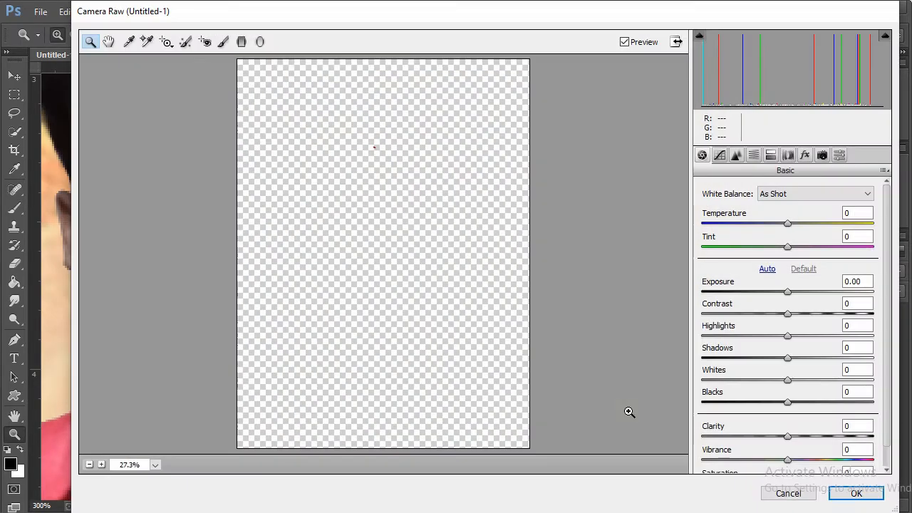
pyautogui.moveTo(787, 435); pyautogui.dragTo(862, 436)
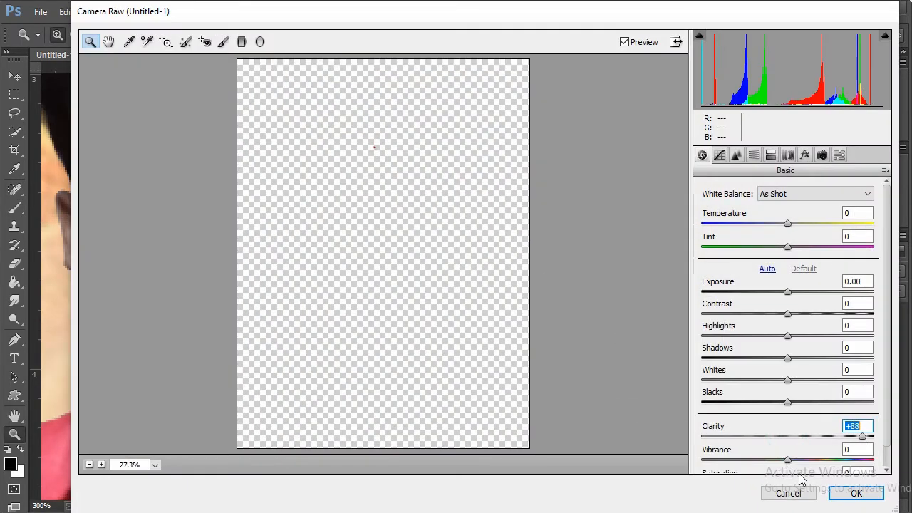
pyautogui.click(848, 494)
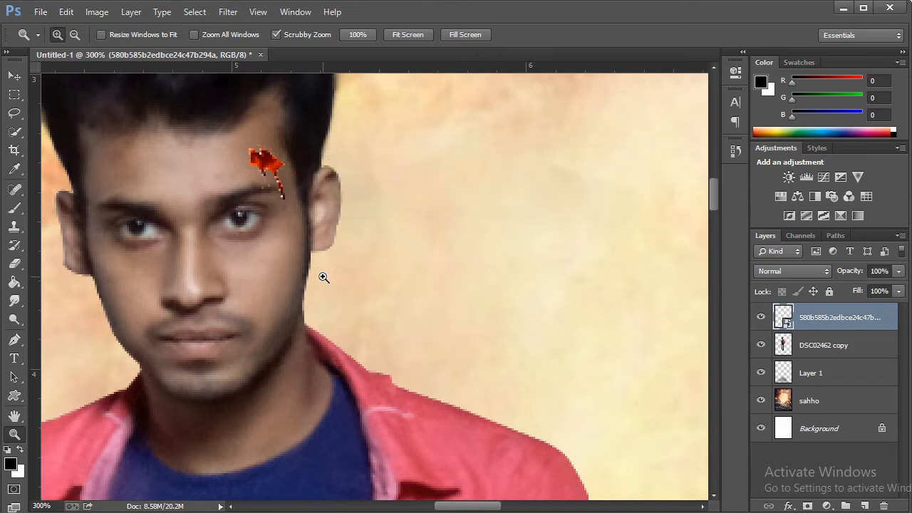
pyautogui.click(287, 185)
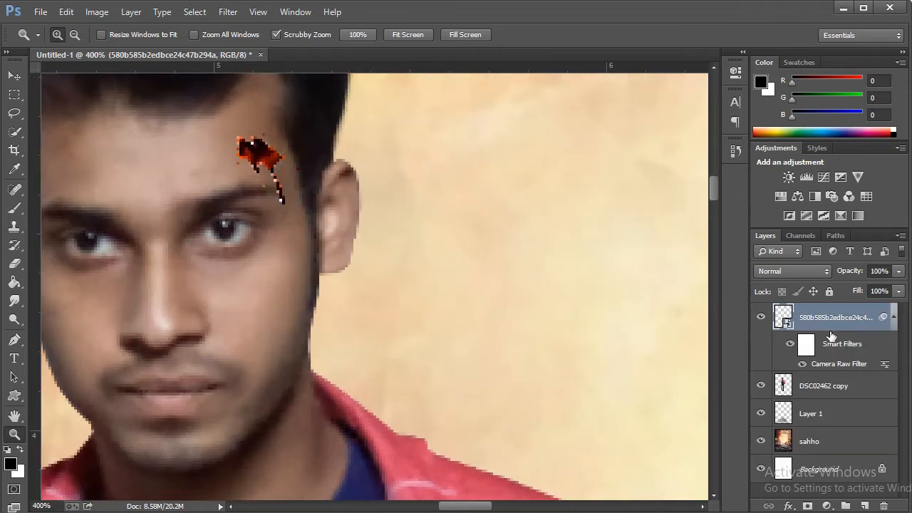
pyautogui.rightClick(873, 326)
pyautogui.click(701, 212)
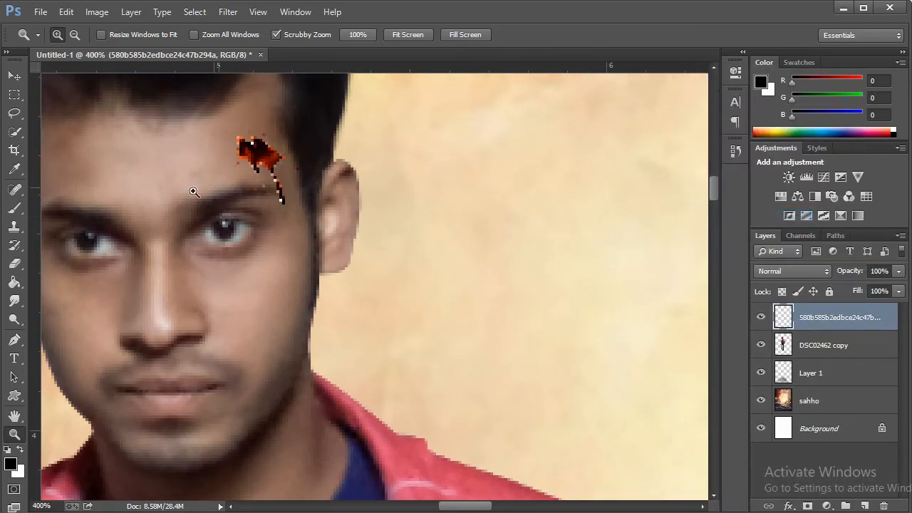
# - Lasso the blood drip, copy it to a new layer and move the copy below the original to lengthen the drip
pyautogui.click(14, 113)
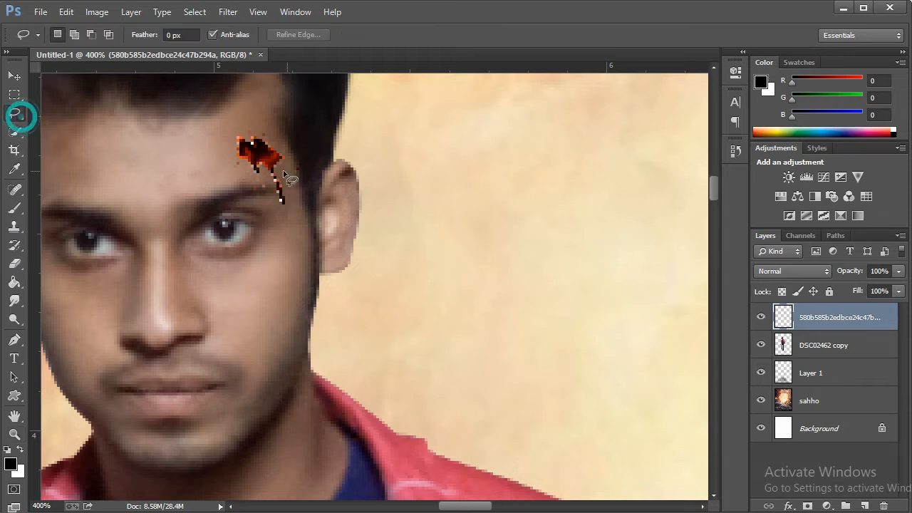
pyautogui.moveTo(275, 173); pyautogui.dragTo(283, 188)
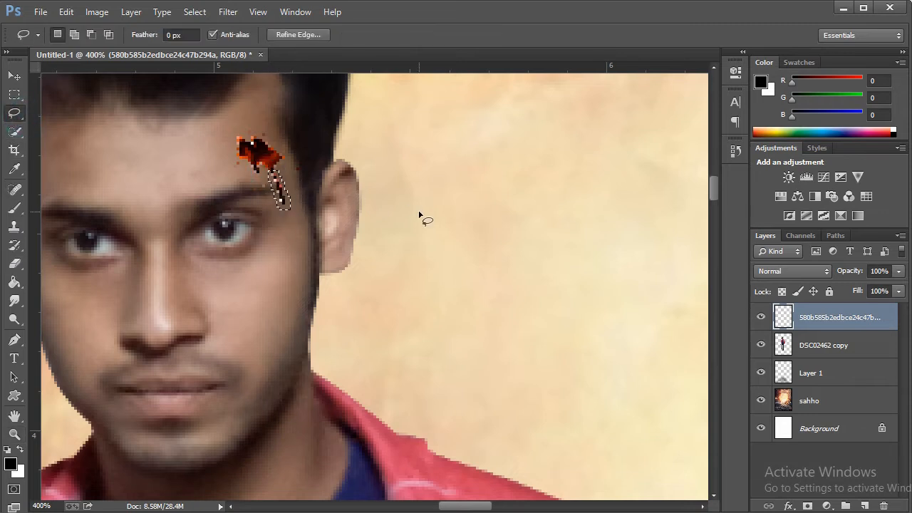
pyautogui.hotkey('ctrl', 'j')
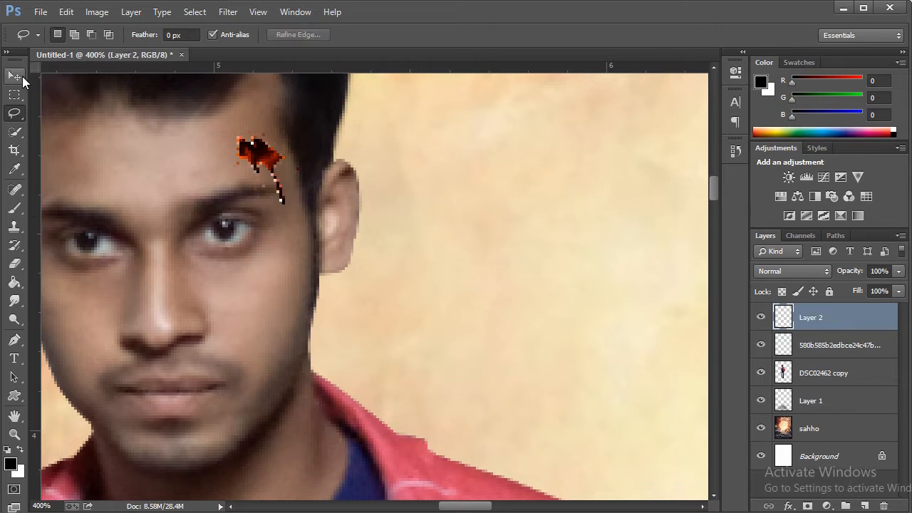
pyautogui.click(15, 76)
pyautogui.moveTo(289, 197); pyautogui.dragTo(300, 242)
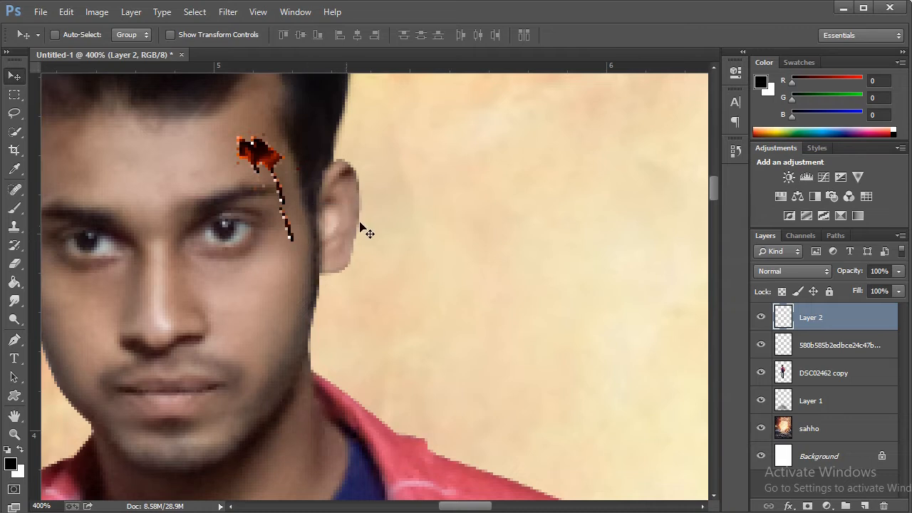
# - Rotate the copied blood drip segment about 6.9° and warp its upper end to join the drip above, and apply the transformation
pyautogui.hotkey('ctrl', 't')
pyautogui.moveTo(367, 169); pyautogui.dragTo(370, 182)
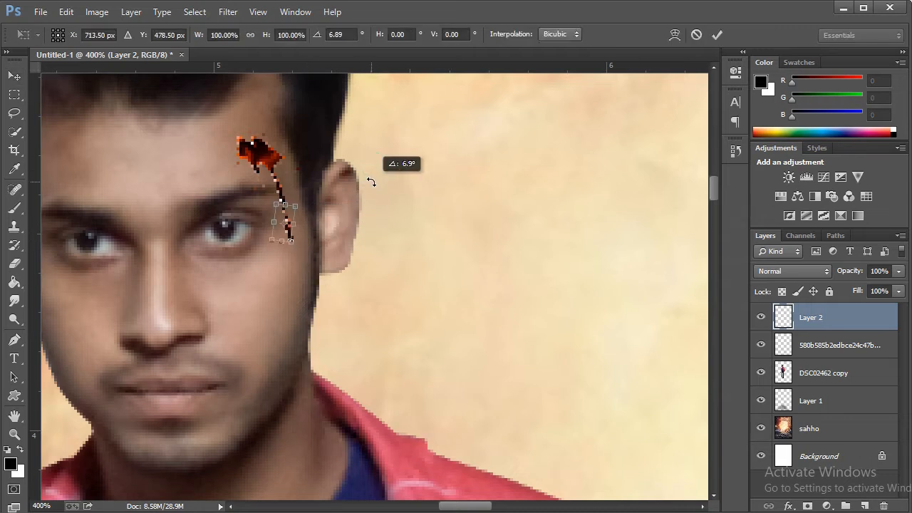
pyautogui.rightClick(291, 216)
pyautogui.click(322, 322)
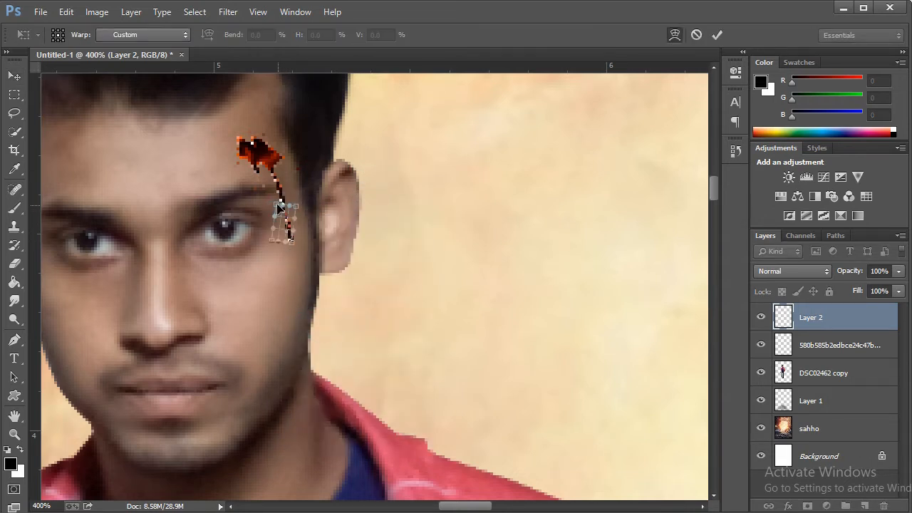
pyautogui.moveTo(272, 203); pyautogui.dragTo(273, 190)
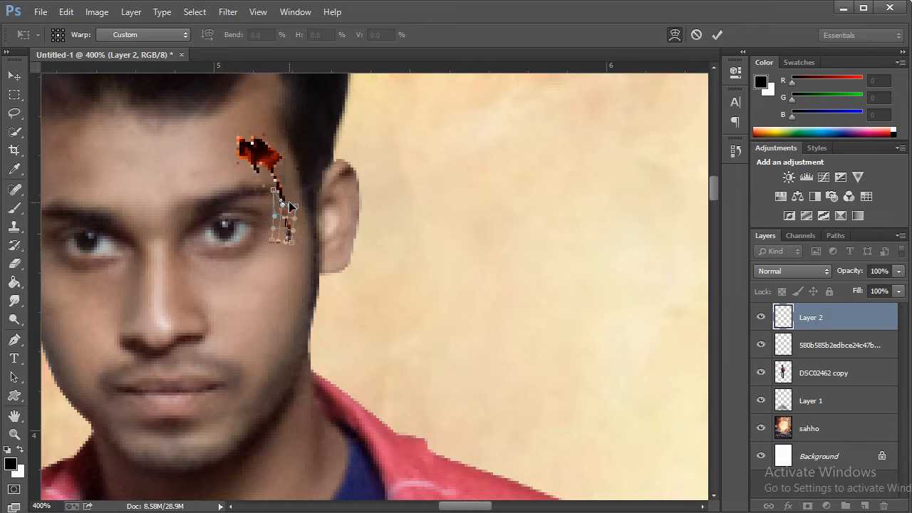
pyautogui.click(716, 36)
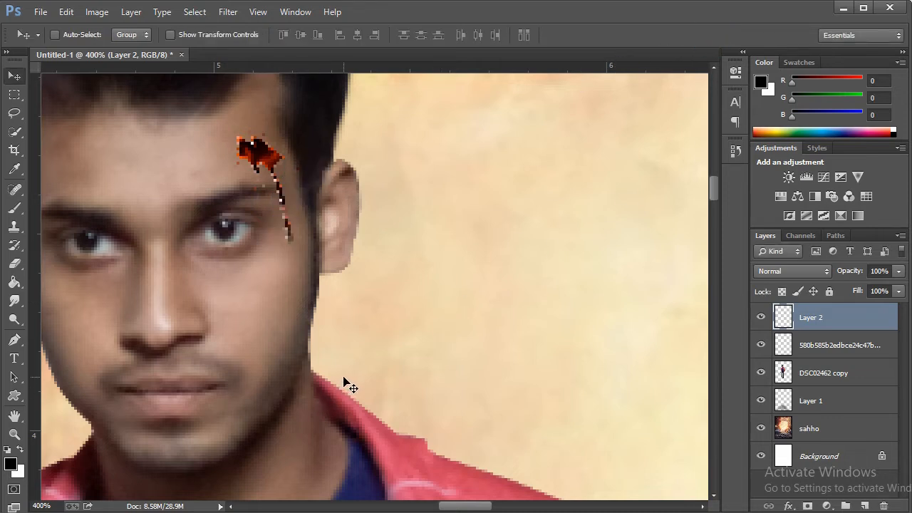
# - Duplicate the drip segment, move the copy below the first and rotate it about 10° to continue the drip down the temple
pyautogui.hotkey('ctrl', 'j')
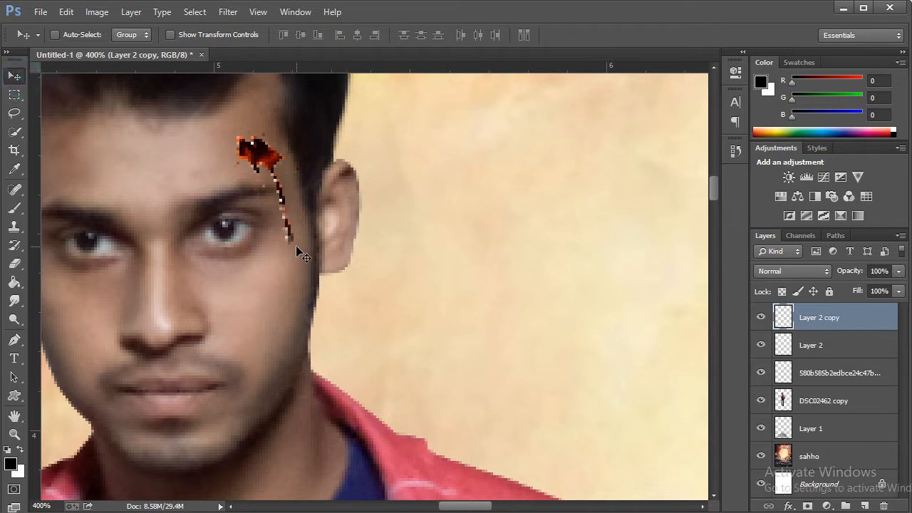
pyautogui.moveTo(296, 242); pyautogui.dragTo(288, 293)
pyautogui.hotkey('ctrl', 't')
pyautogui.moveTo(357, 265); pyautogui.dragTo(354, 255)
pyautogui.moveTo(291, 265); pyautogui.dragTo(296, 239)
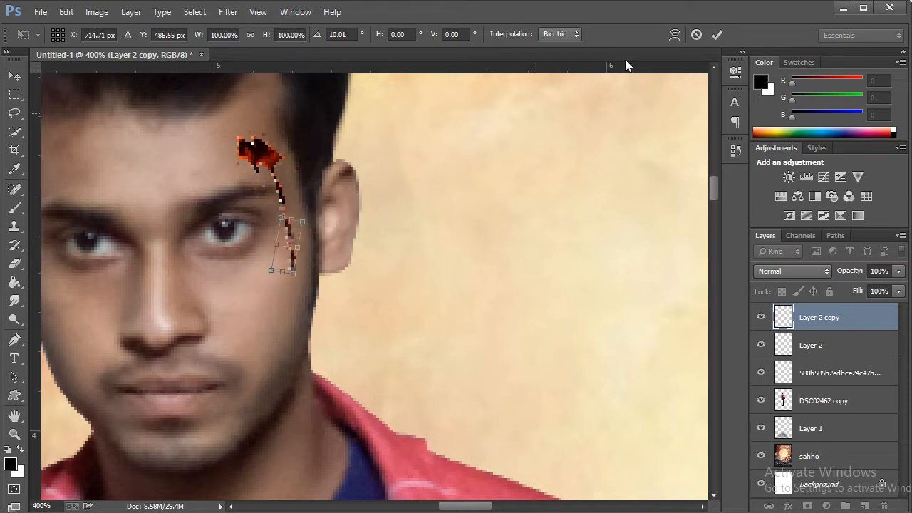
pyautogui.click(717, 36)
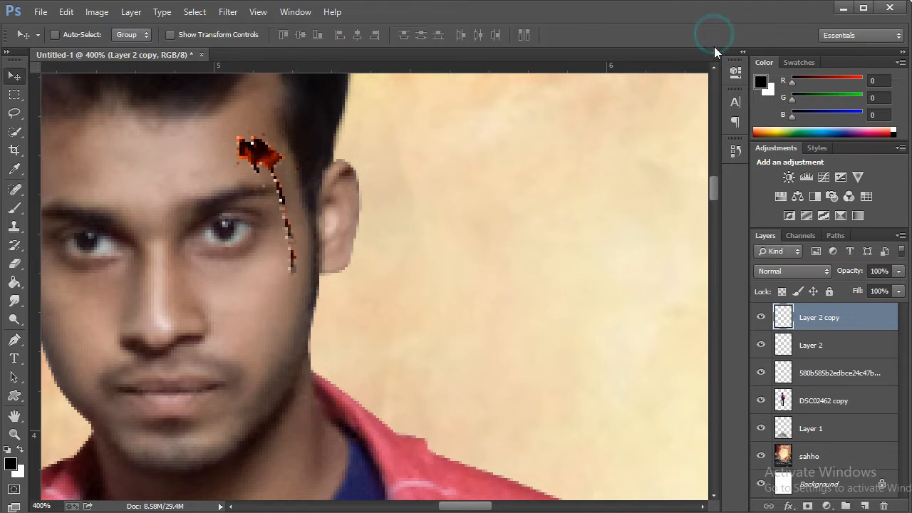
# - Examine the lengthened blood drip in the full poster and in a close-up of the face
pyautogui.click(14, 434)
pyautogui.rightClick(238, 305)
pyautogui.click(258, 309)
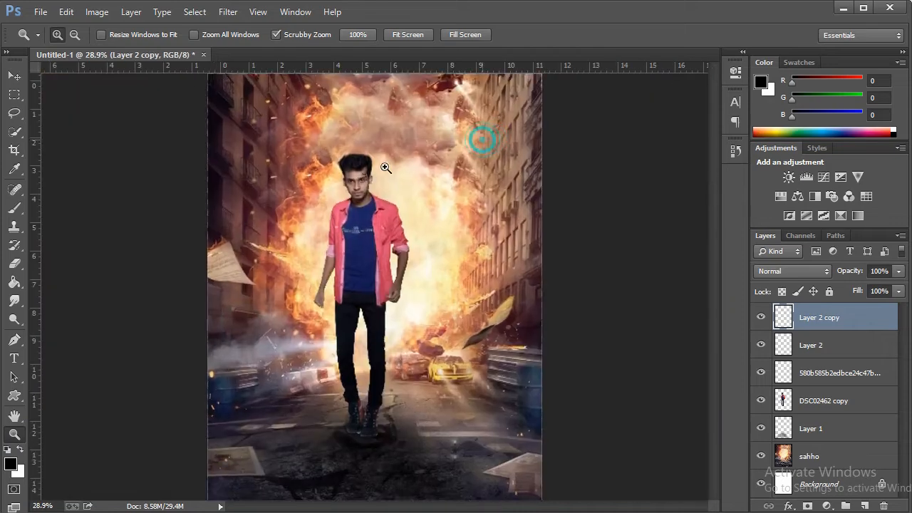
pyautogui.click(385, 168)
pyautogui.click(378, 171)
pyautogui.click(348, 179)
pyautogui.click(342, 179)
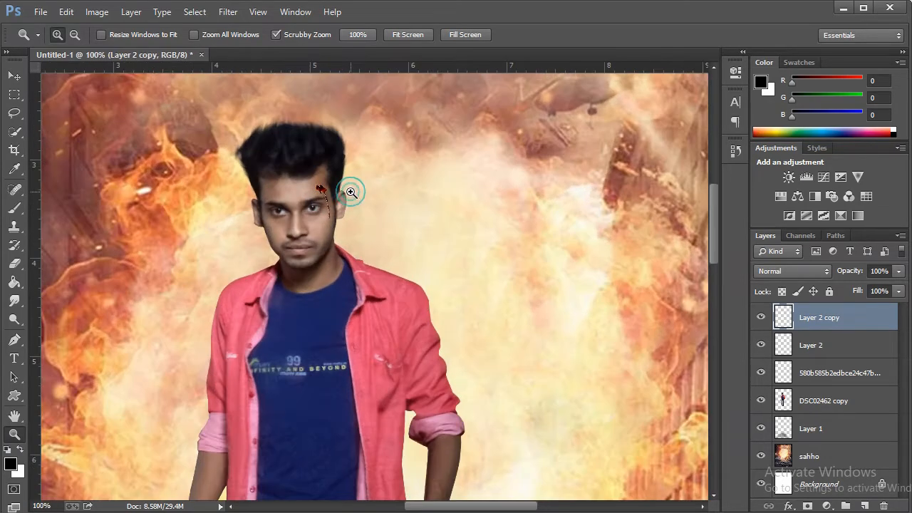
pyautogui.click(351, 192)
pyautogui.click(350, 193)
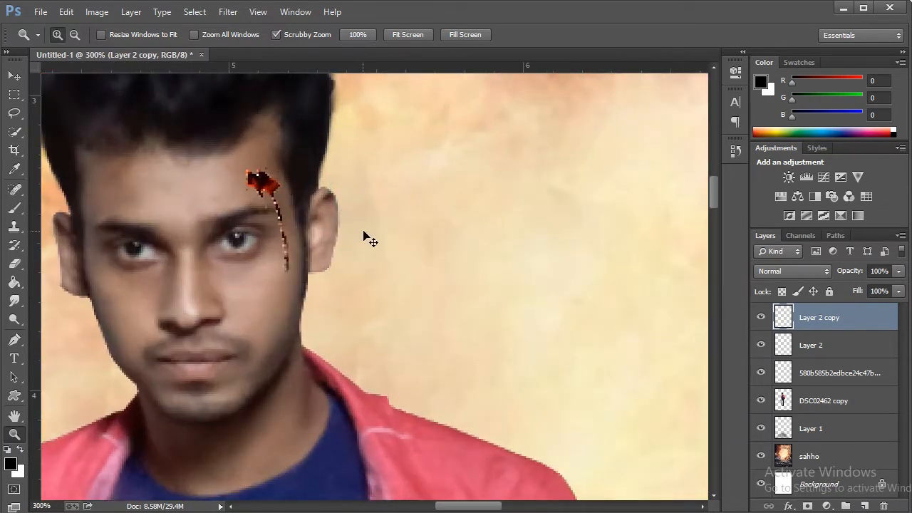
# - Extend the drip down the cheek with another duplicate segment, and merge all the blood layers into one layer
pyautogui.hotkey('ctrl', 'j')
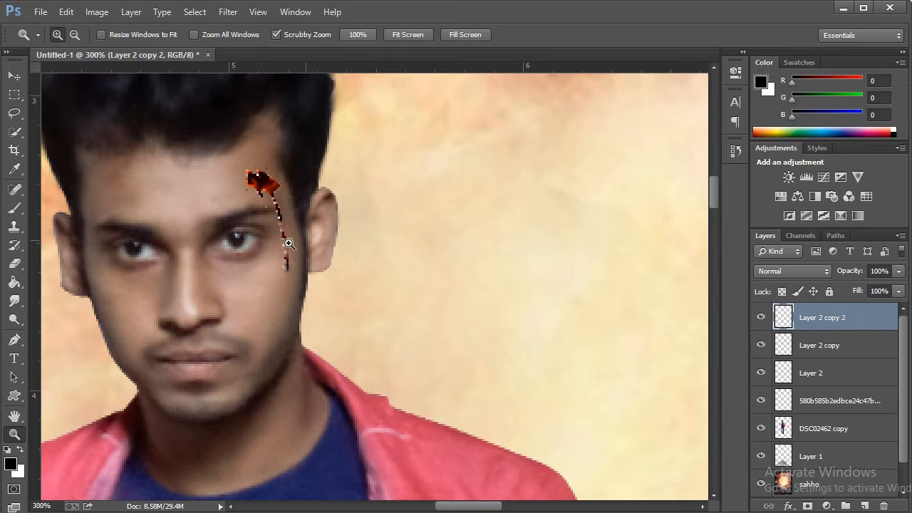
pyautogui.click(15, 77)
pyautogui.moveTo(285, 277)
pyautogui.mouseDown()
pyautogui.moveTo(287, 317)
pyautogui.moveTo(286, 299)
pyautogui.mouseUp()
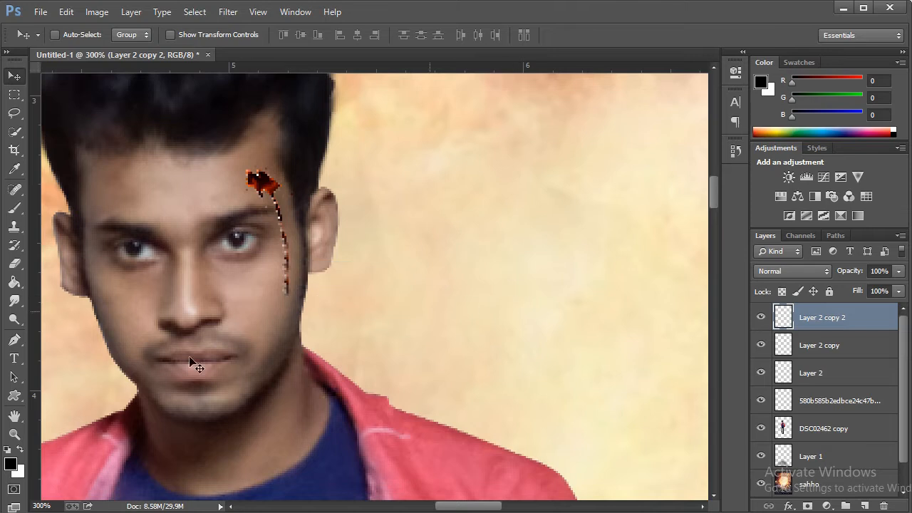
pyautogui.keyDown('shift'); pyautogui.click(831, 403); pyautogui.keyUp('shift')
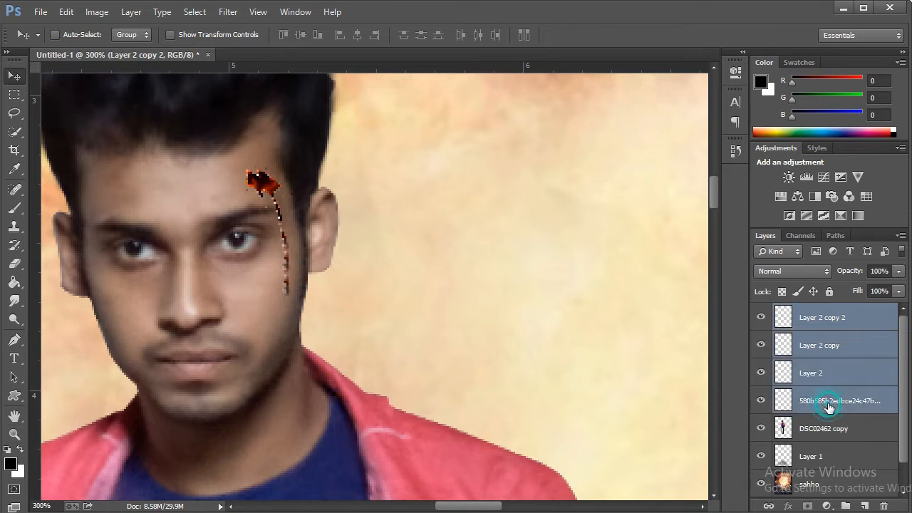
pyautogui.hotkey('ctrl', 'e')
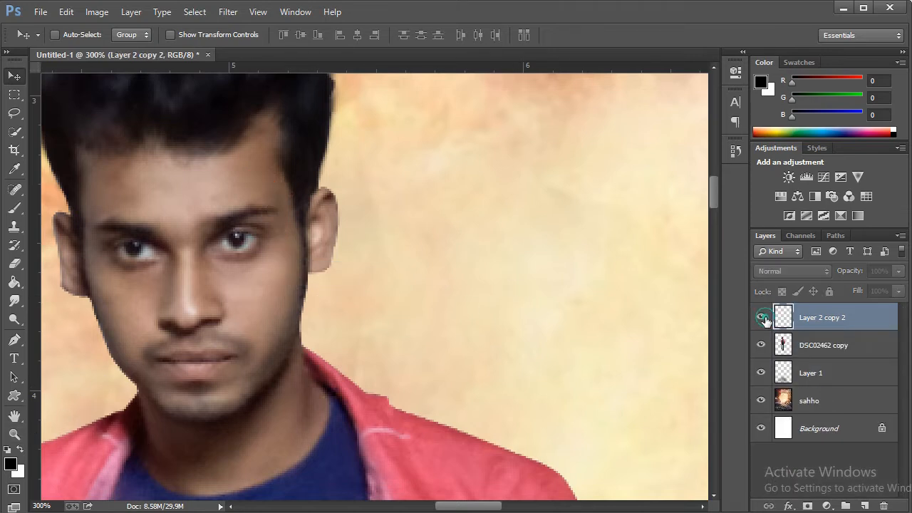
pyautogui.click(762, 317)
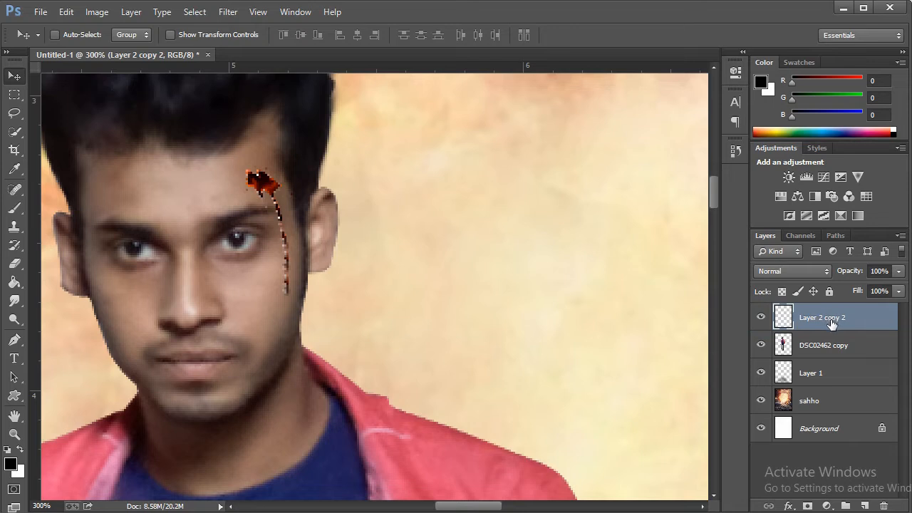
# - Scale the merged blood wound to about 107.7% width and 112.7% height and position it on the forehead
pyautogui.hotkey('ctrl', 't')
pyautogui.moveTo(242, 169)
pyautogui.mouseDown()
pyautogui.moveTo(245, 181)
pyautogui.moveTo(241, 171)
pyautogui.mouseUp()
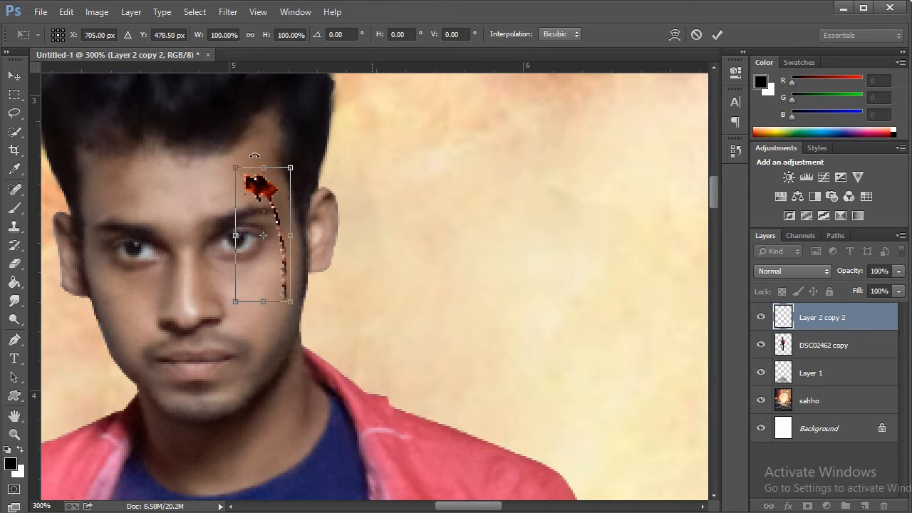
pyautogui.moveTo(236, 166)
pyautogui.mouseDown()
pyautogui.moveTo(220, 153)
pyautogui.moveTo(230, 154)
pyautogui.mouseUp()
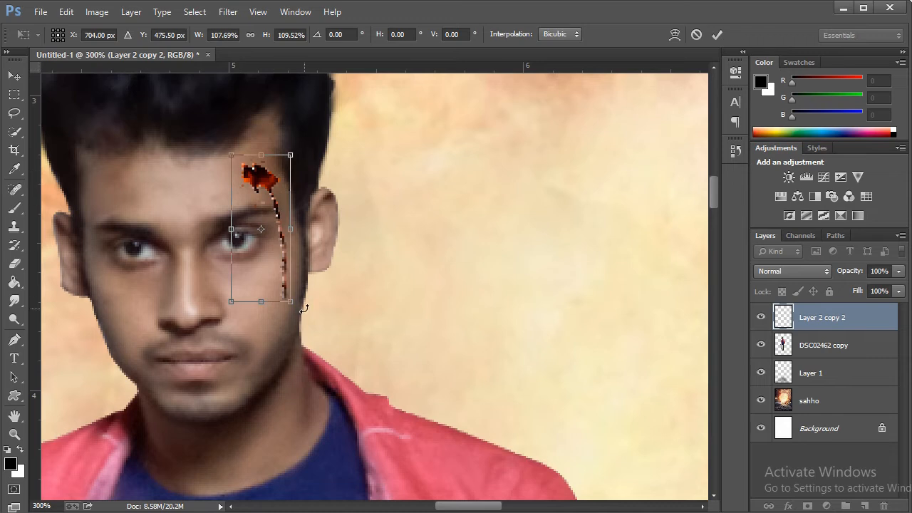
pyautogui.moveTo(270, 303); pyautogui.dragTo(270, 307)
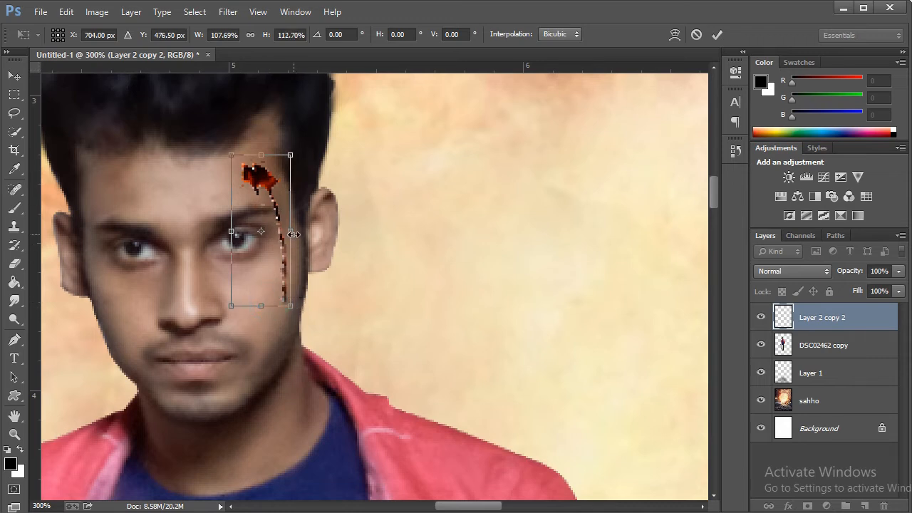
pyautogui.click(717, 35)
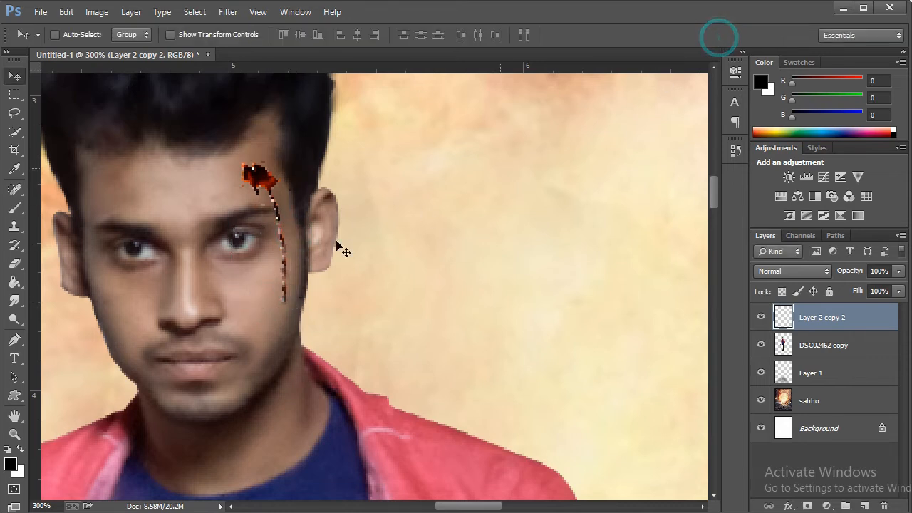
# - Examine the enlarged blood wound in the full poster and in a close-up of the face
pyautogui.click(13, 434)
pyautogui.rightClick(304, 234)
pyautogui.click(322, 243)
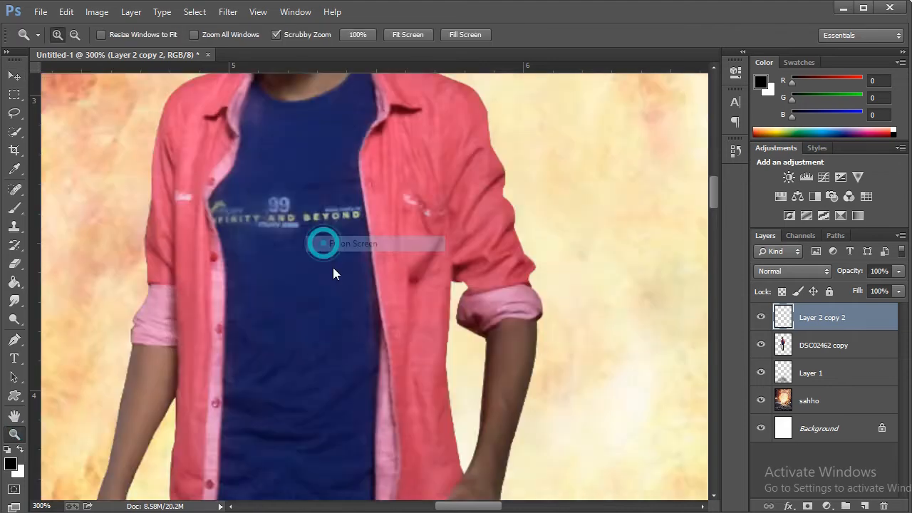
pyautogui.click(405, 174)
pyautogui.click(387, 157)
pyautogui.click(337, 184)
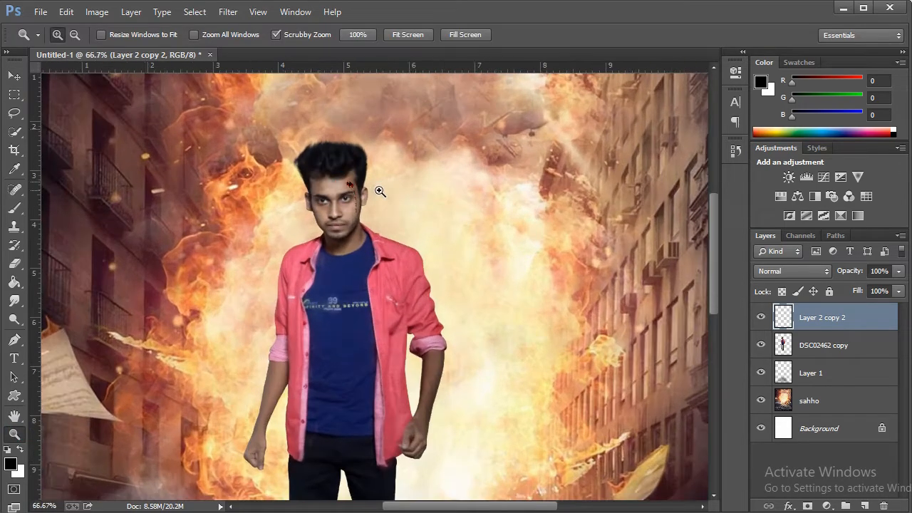
pyautogui.click(380, 190)
pyautogui.click(447, 231)
# - Add a new empty layer between the man's layer and the merged blood layer
pyautogui.click(844, 342)
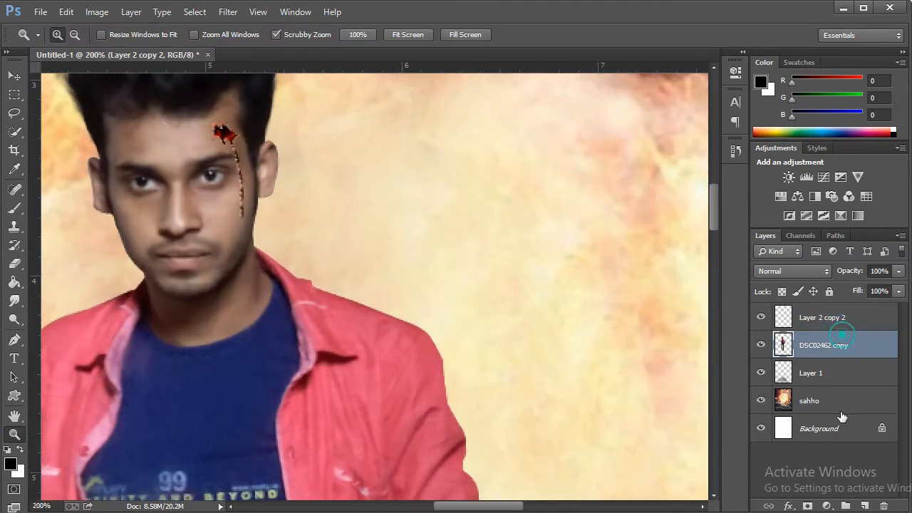
pyautogui.click(864, 506)
pyautogui.click(224, 164)
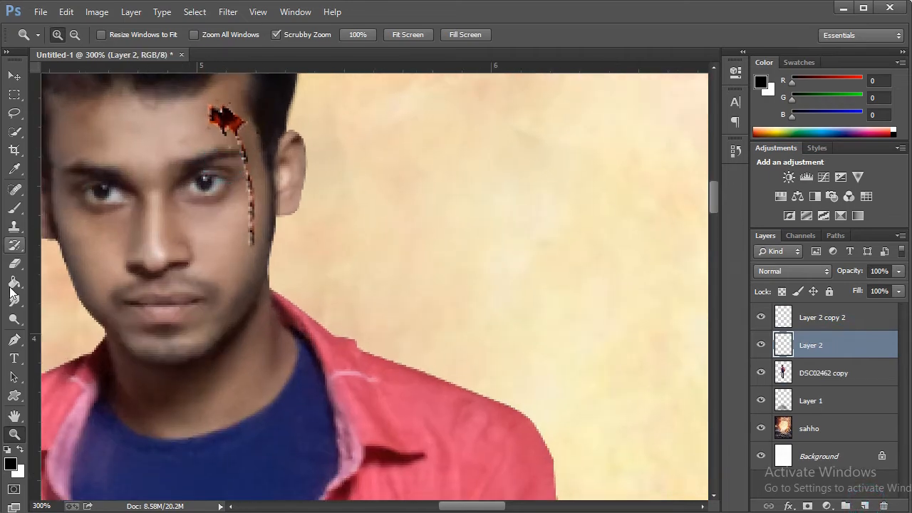
# - Paint a faint black shadow around the wound and drip on the new layer with a size 9 brush at 10% opacity
pyautogui.click(14, 209)
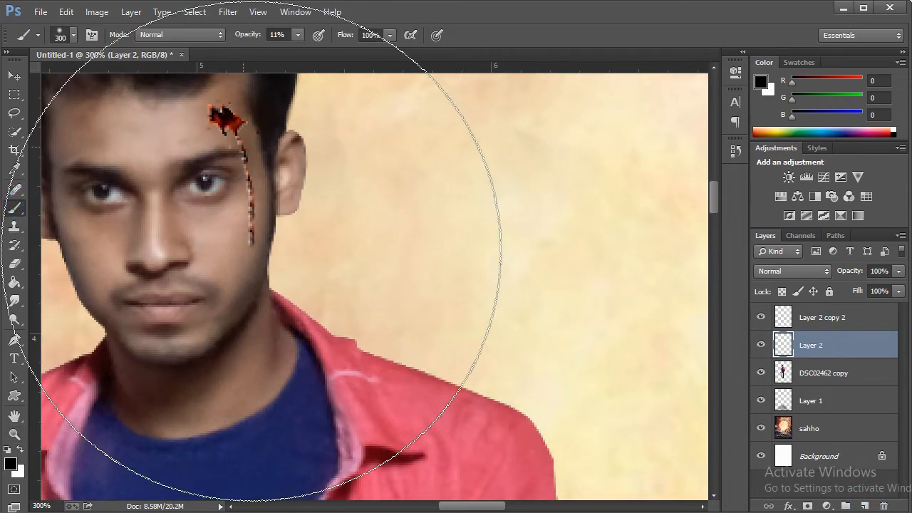
pyautogui.press('[')
pyautogui.press('[')
pyautogui.press('[')
pyautogui.press('[')
pyautogui.press('[')
pyautogui.press('[')
pyautogui.press('[')
pyautogui.press('[')
pyautogui.press('[')
pyautogui.press('[')
pyautogui.press('[')
pyautogui.press('[')
pyautogui.press('[')
pyautogui.press('[')
pyautogui.press('[')
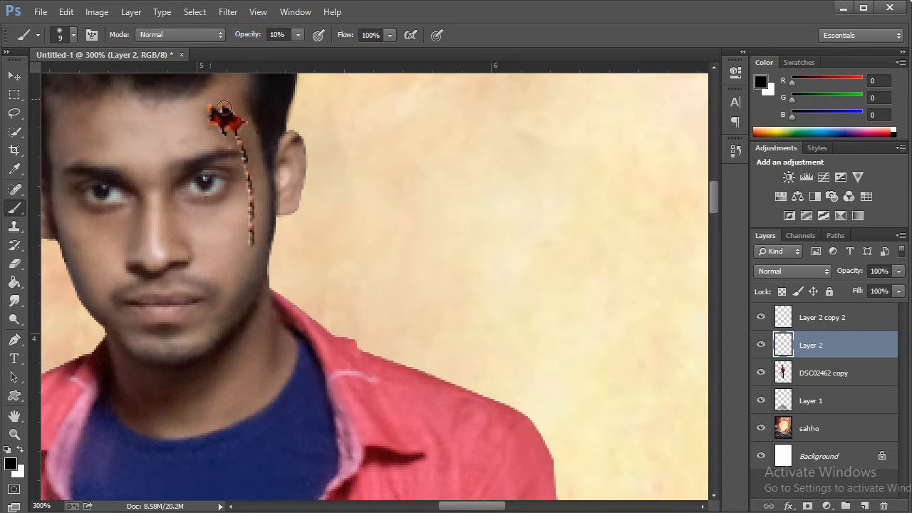
pyautogui.moveTo(254, 223); pyautogui.dragTo(252, 229)
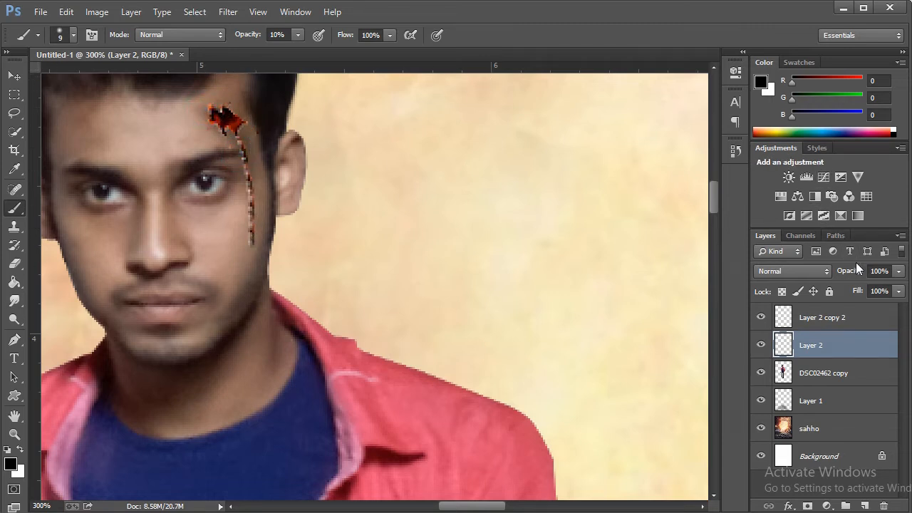
# - Lower the wound shadow layer's opacity to 79% and check the effect in the full poster
pyautogui.moveTo(850, 277); pyautogui.dragTo(843, 279)
pyautogui.moveTo(853, 273); pyautogui.dragTo(848, 275)
pyautogui.click(14, 434)
pyautogui.keyDown('alt'); pyautogui.click(419, 253); pyautogui.keyUp('alt')
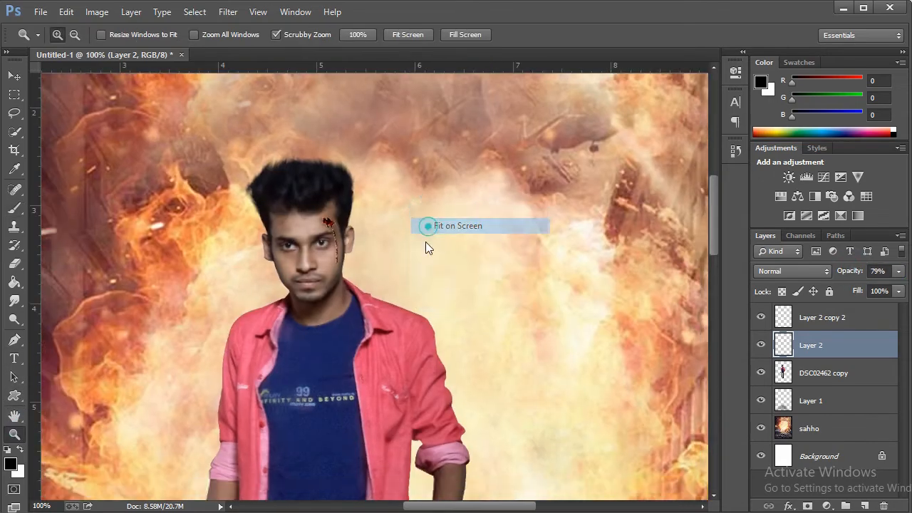
pyautogui.moveTo(425, 241); pyautogui.dragTo(373, 232)
pyautogui.rightClick(382, 221)
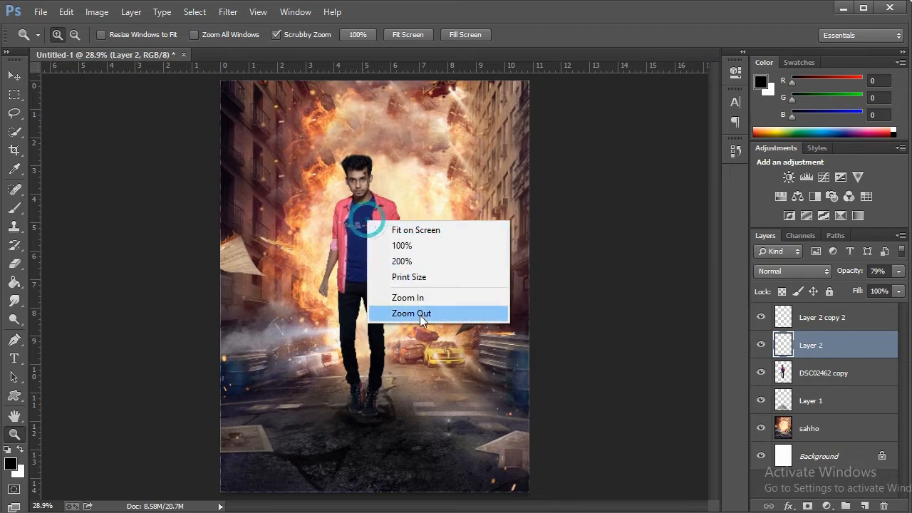
pyautogui.click(420, 314)
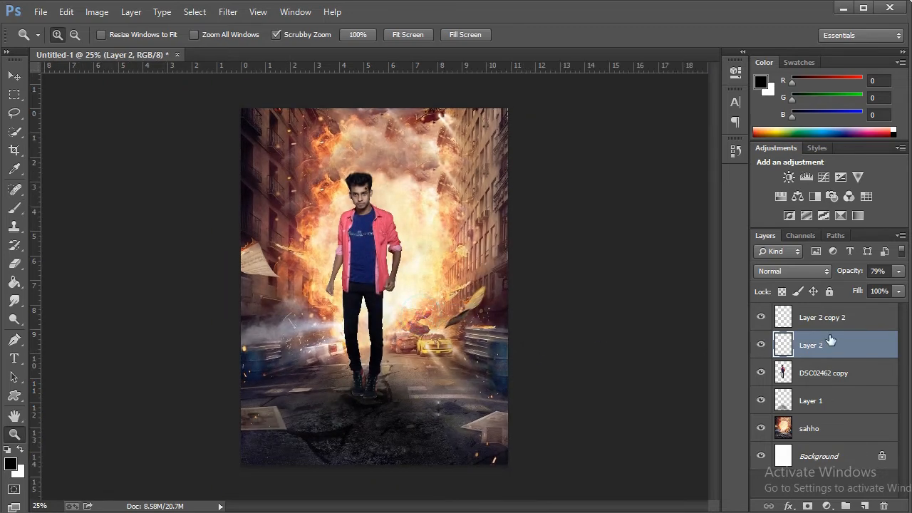
# - Add a new empty layer above the merged blood layer
pyautogui.click(841, 322)
pyautogui.hotkey('alt', 'Tab')
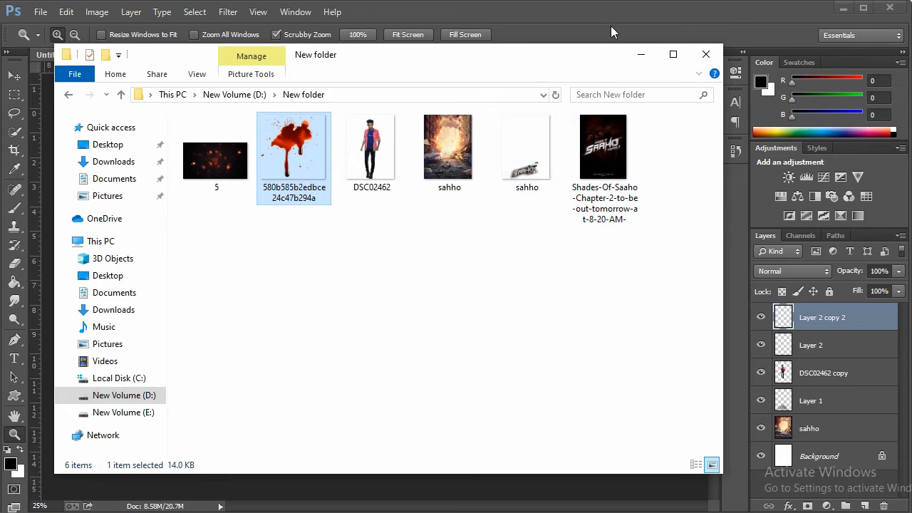
pyautogui.click(656, 22)
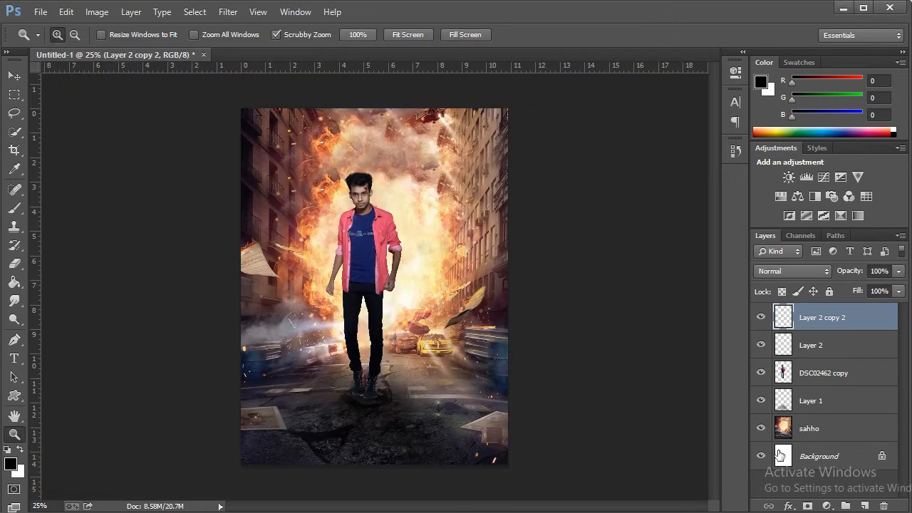
pyautogui.click(385, 273)
pyautogui.rightClick(419, 211)
pyautogui.click(476, 305)
pyautogui.click(866, 506)
# - Copy the merged image onto the new top layer with Apply Image, using Multiply blending at 100% opacity
pyautogui.hotkey('alt', 'Tab')
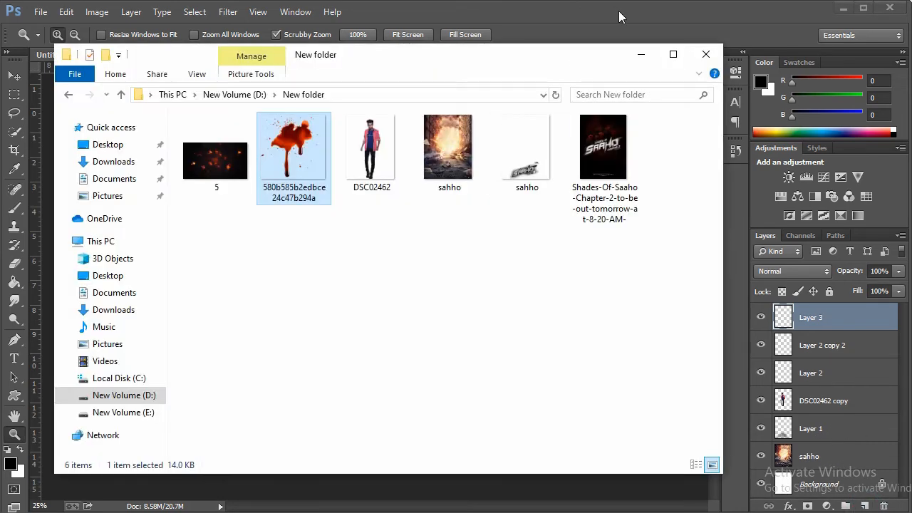
pyautogui.click(644, 14)
pyautogui.click(94, 12)
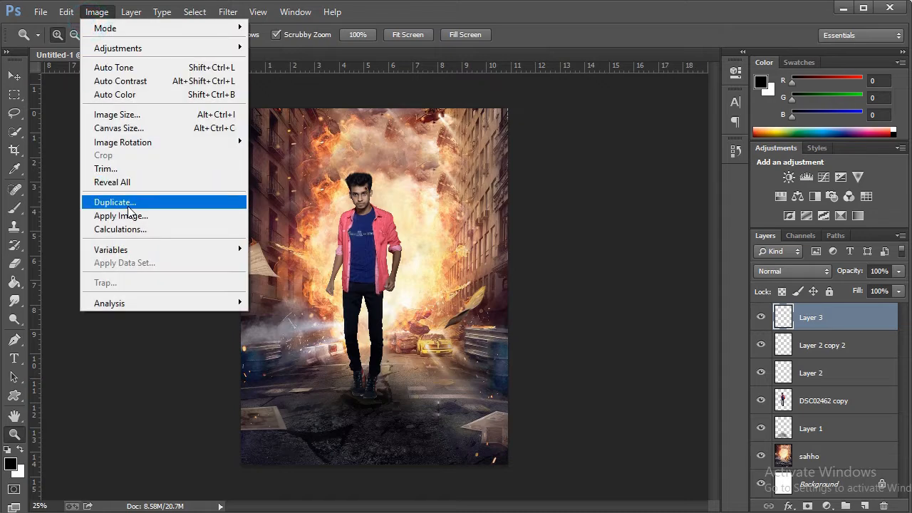
pyautogui.click(131, 215)
pyautogui.click(810, 259)
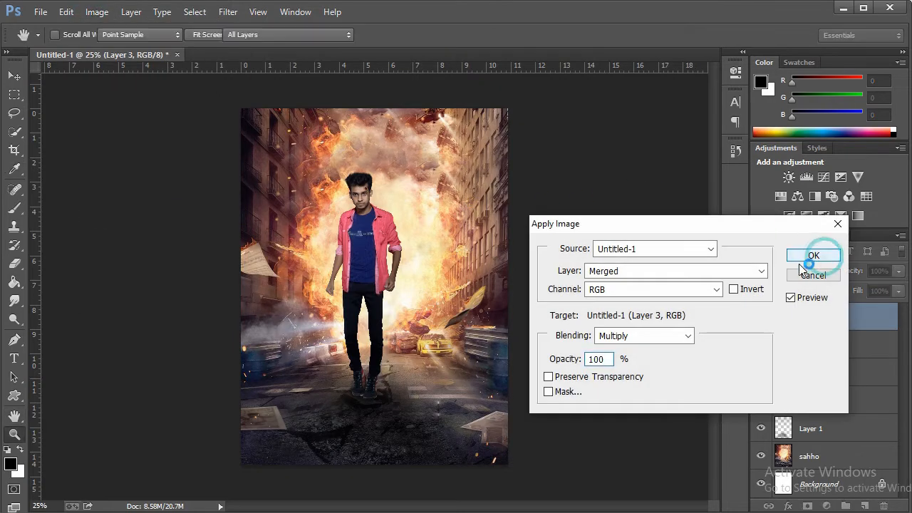
# - Start the Camera Raw filter on the merged layer and set Clarity to +16, Blacks to -10 and Whites to -13
pyautogui.click(221, 14)
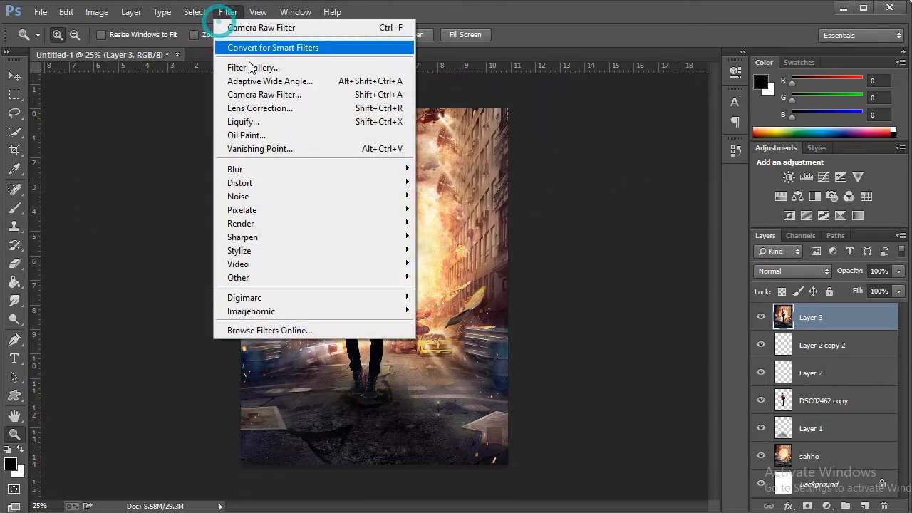
pyautogui.click(272, 92)
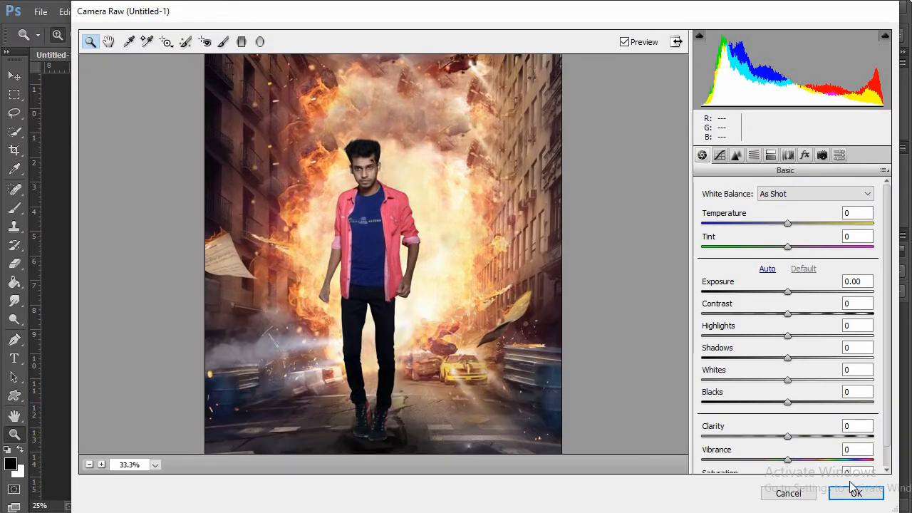
pyautogui.moveTo(791, 437); pyautogui.dragTo(805, 436)
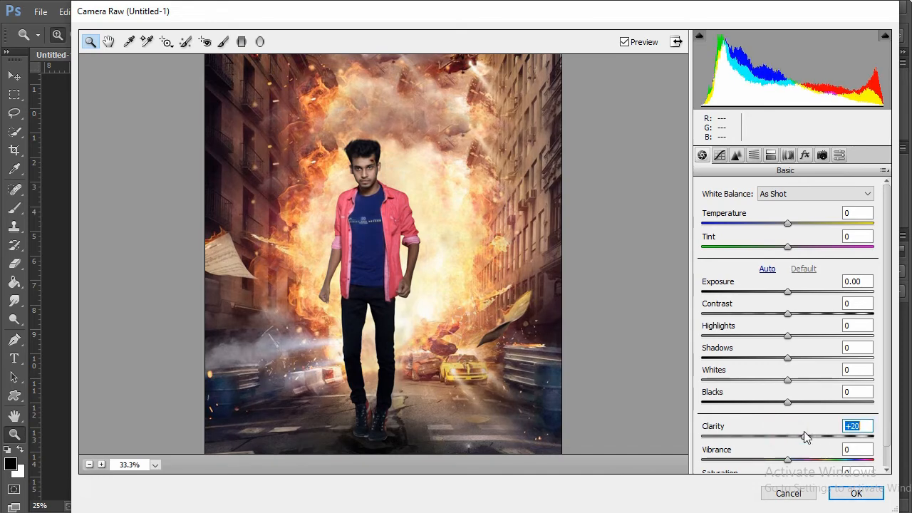
pyautogui.moveTo(776, 408); pyautogui.dragTo(775, 382)
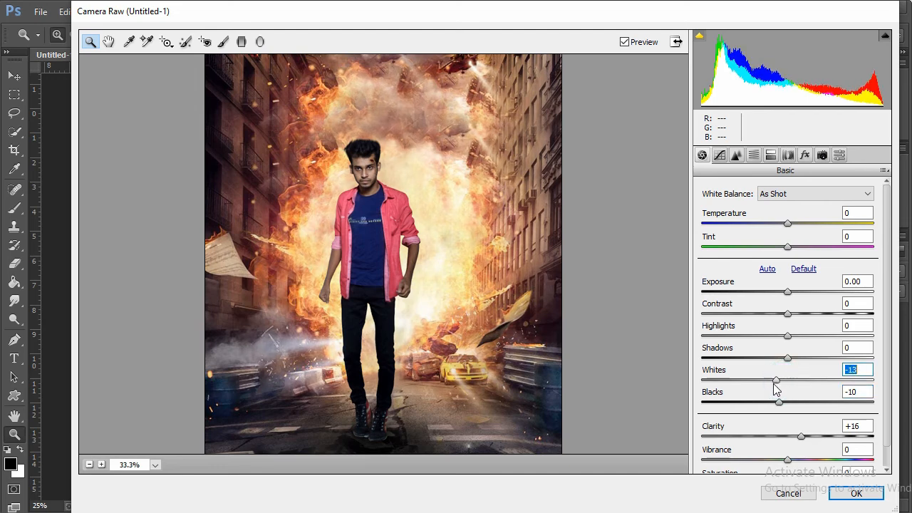
# - Set the Reds luminance to +20 and raise the Oranges luminance slightly in the HSL adjustments
pyautogui.click(753, 155)
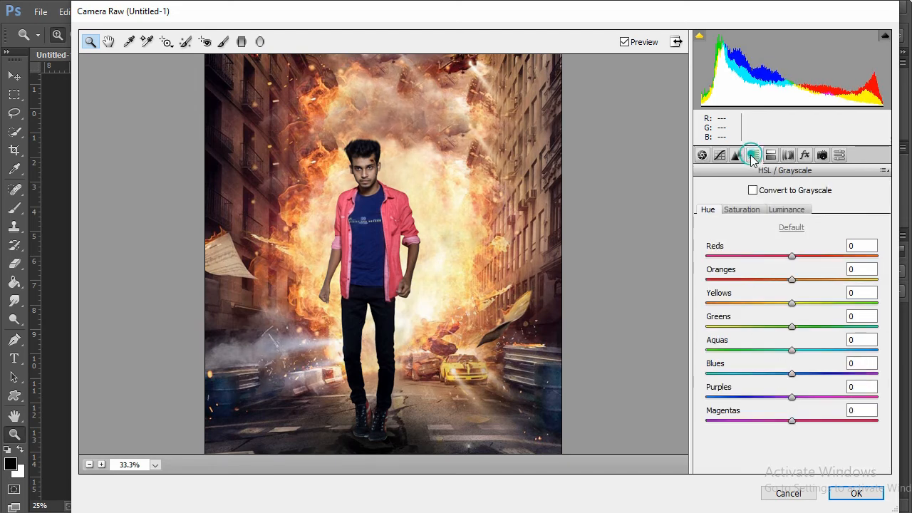
pyautogui.click(742, 209)
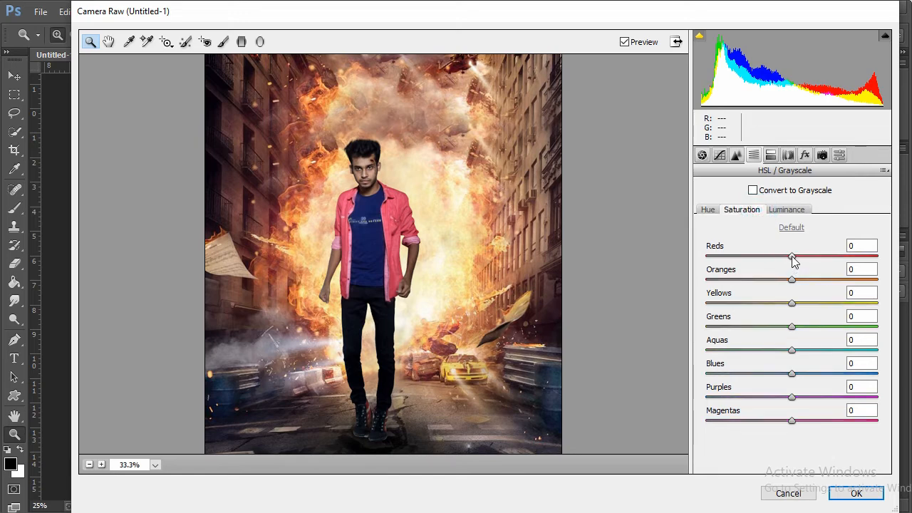
pyautogui.moveTo(792, 257); pyautogui.dragTo(808, 270)
pyautogui.click(787, 209)
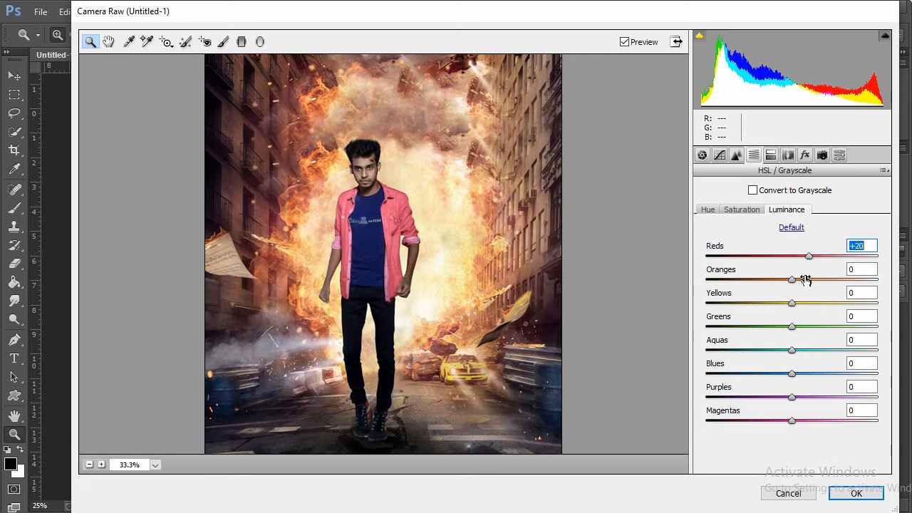
pyautogui.click(791, 279)
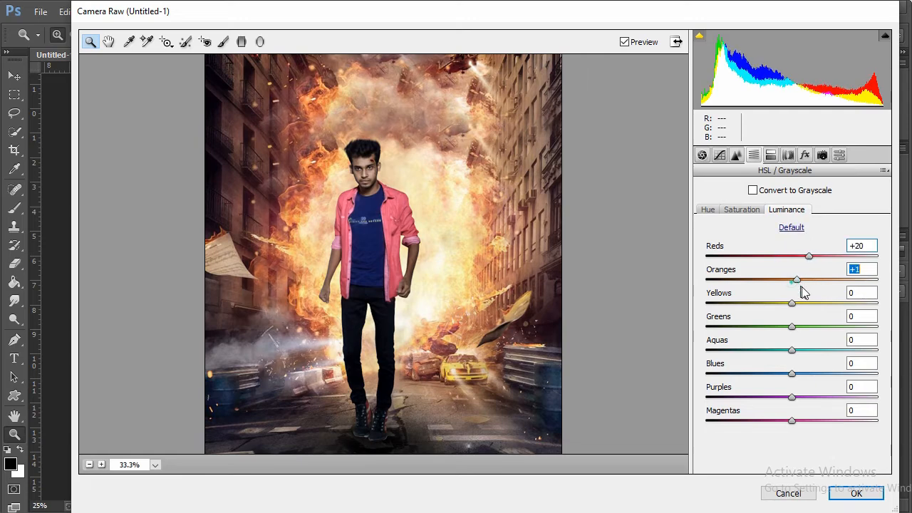
pyautogui.click(771, 158)
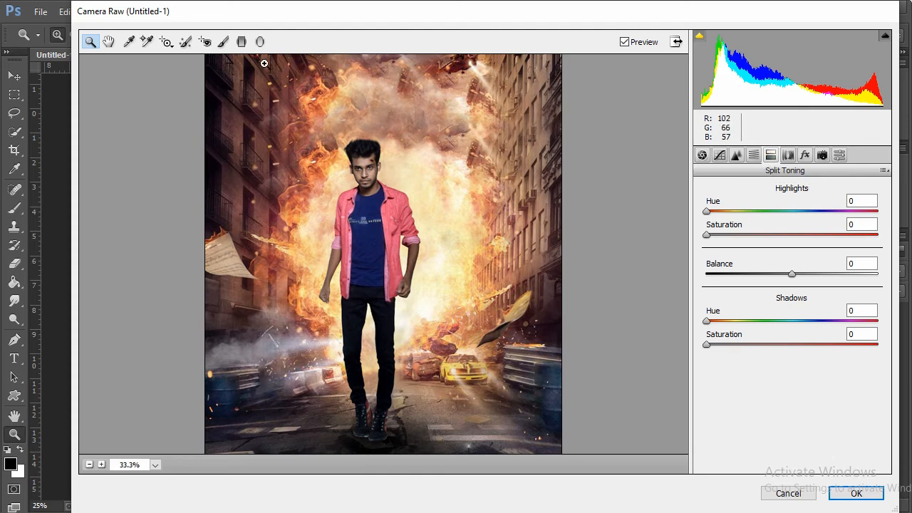
pyautogui.click(242, 42)
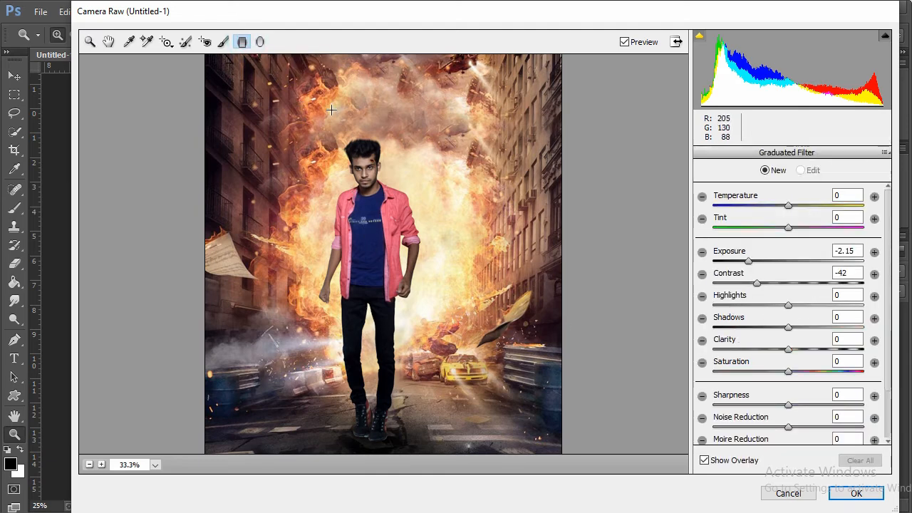
pyautogui.click(90, 43)
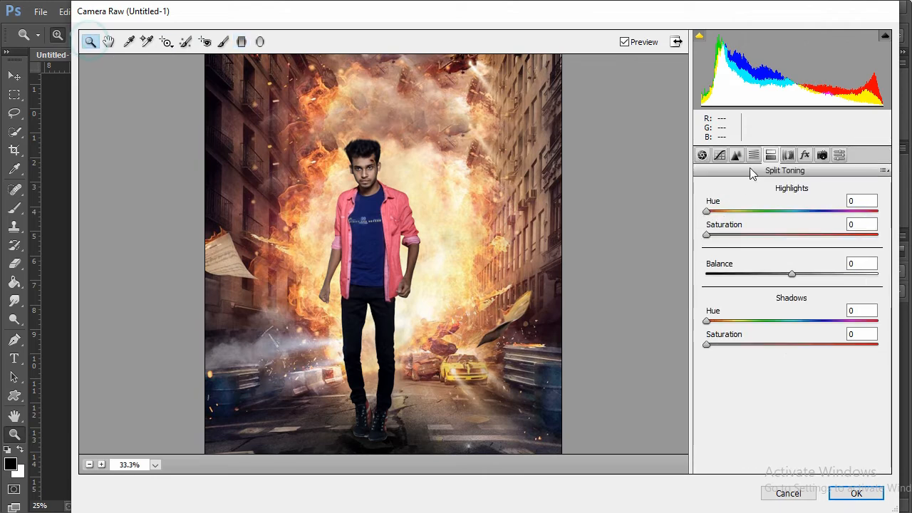
pyautogui.click(704, 155)
pyautogui.click(720, 155)
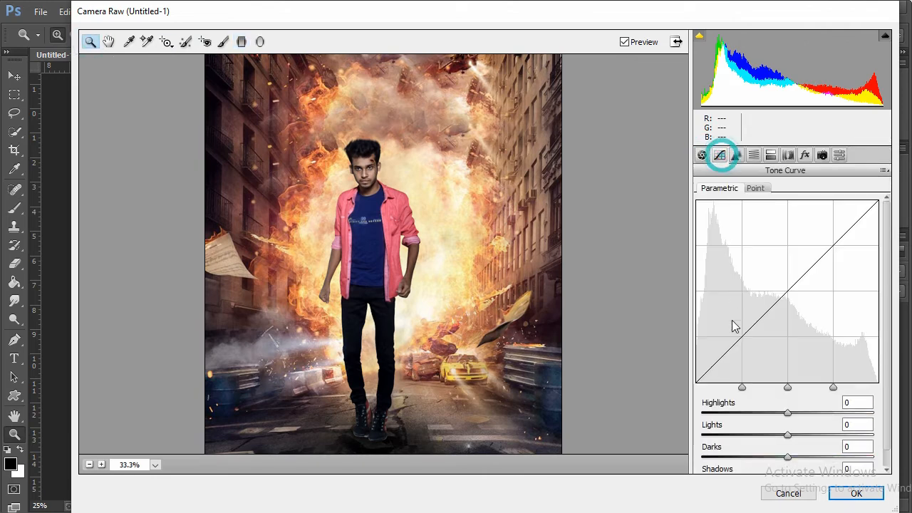
# - Set luminance noise reduction to 21 and apply the Camera Raw adjustments to the merged layer
pyautogui.click(736, 155)
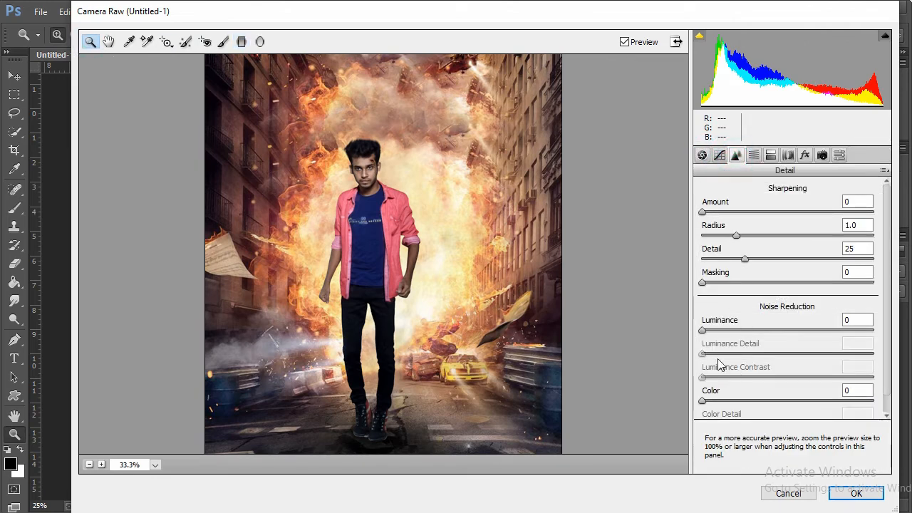
pyautogui.moveTo(702, 331); pyautogui.dragTo(739, 345)
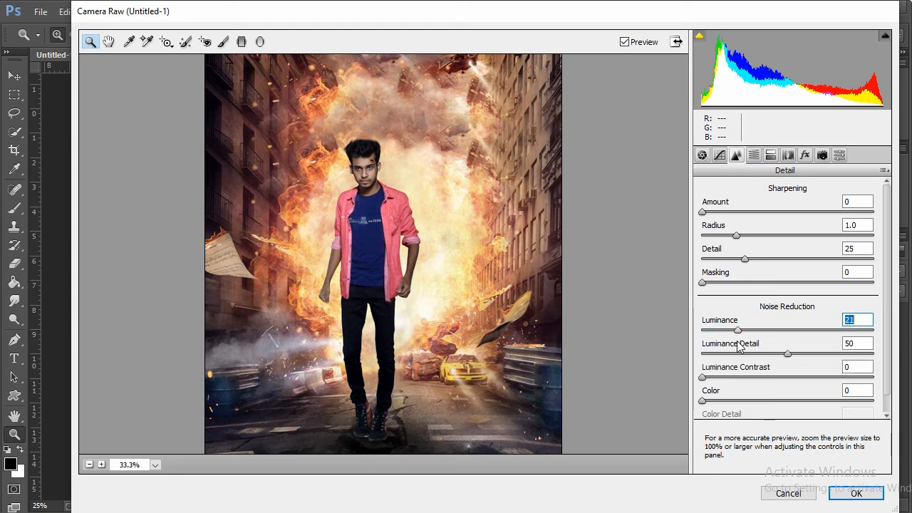
pyautogui.click(702, 155)
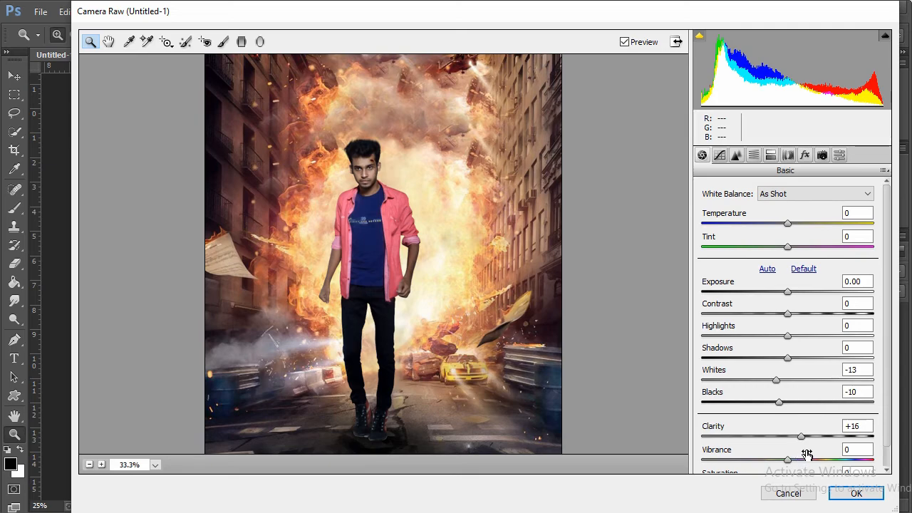
pyautogui.click(853, 495)
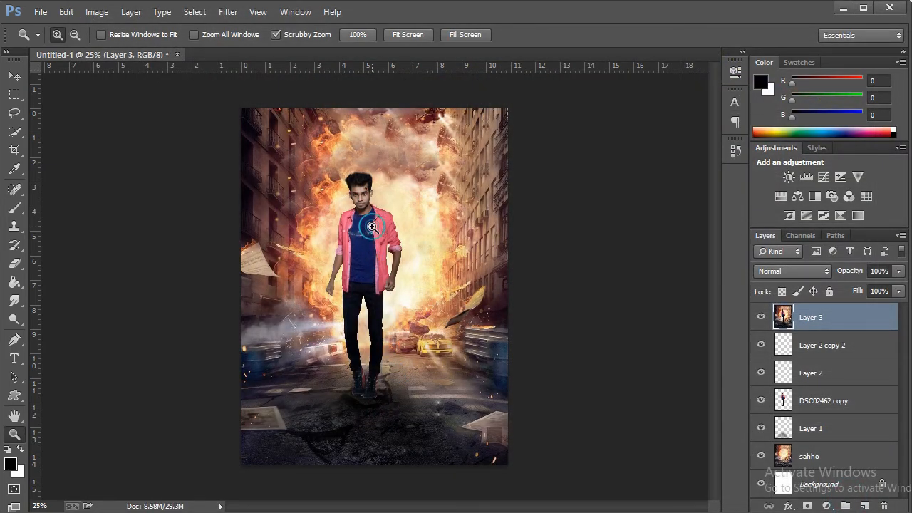
pyautogui.click(423, 198)
pyautogui.click(423, 197)
pyautogui.rightClick(424, 198)
pyautogui.click(435, 210)
pyautogui.rightClick(429, 208)
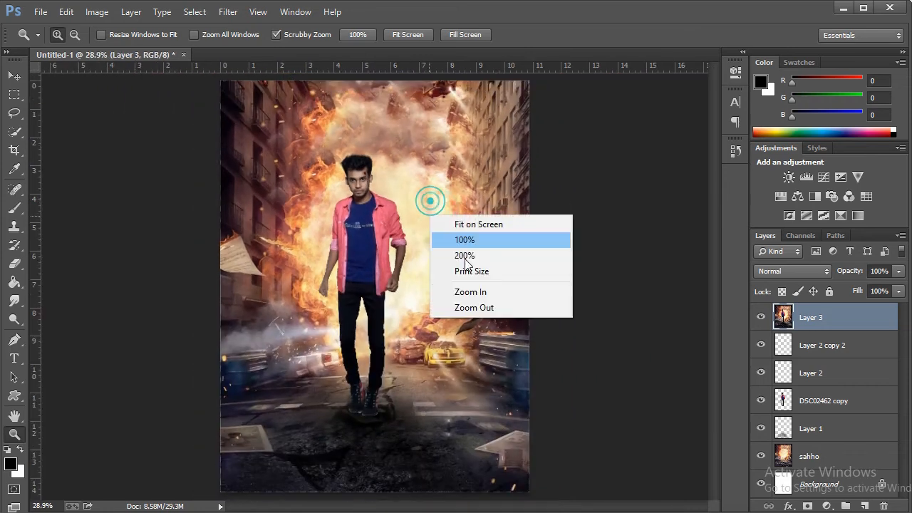
pyautogui.click(485, 309)
# - Place the ember image 5 from New folder over the street in the poster's lower part and blend it with Screen
pyautogui.click(384, 512)
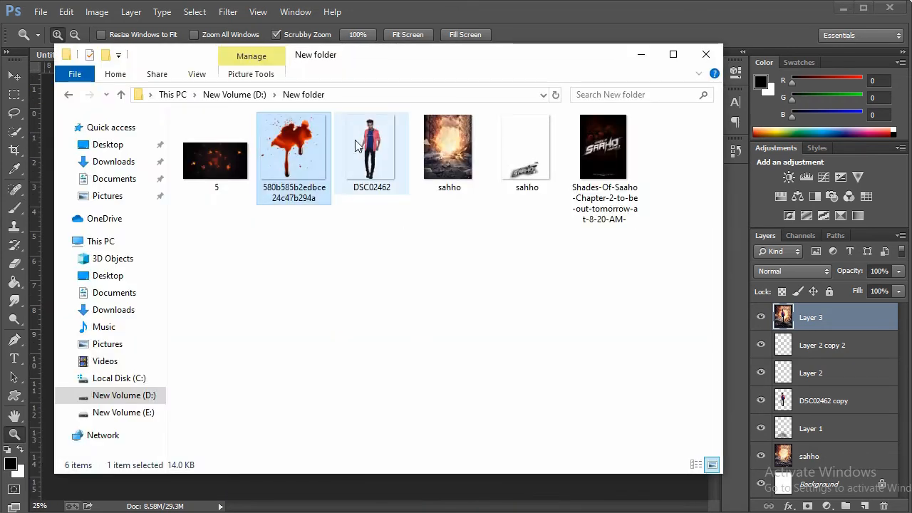
pyautogui.moveTo(216, 157); pyautogui.dragTo(409, 507)
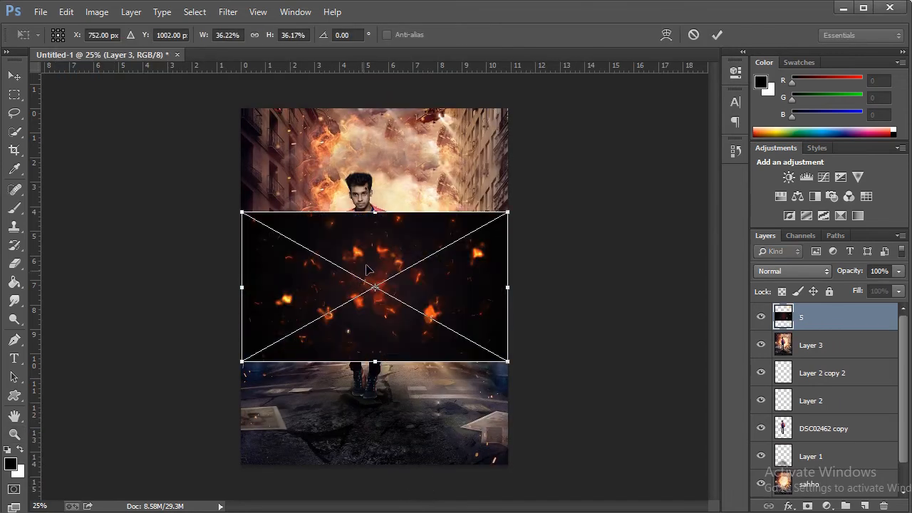
pyautogui.moveTo(384, 259); pyautogui.dragTo(401, 408)
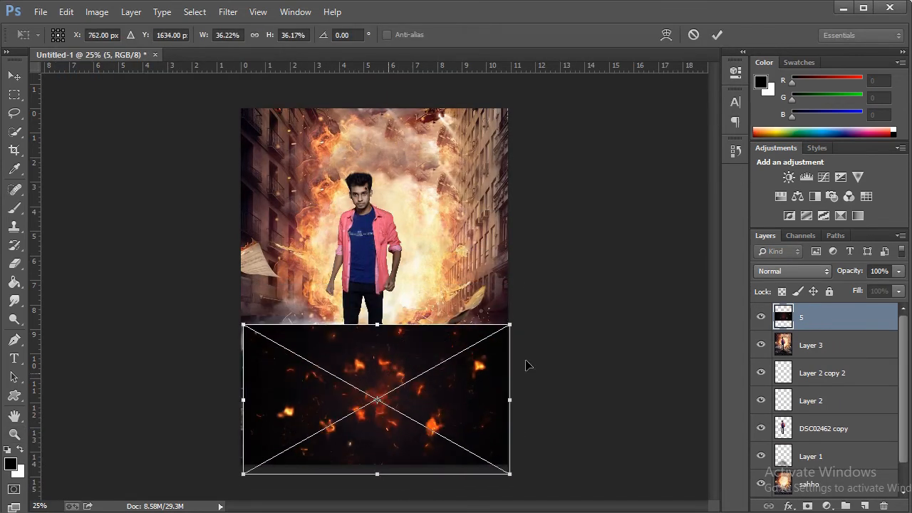
pyautogui.click(806, 270)
pyautogui.click(784, 116)
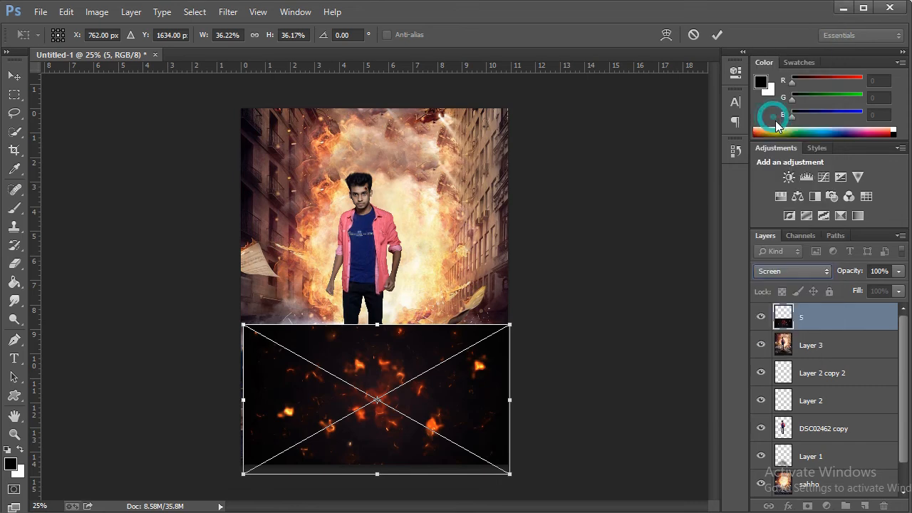
pyautogui.click(715, 39)
# - Rasterize the ember layer and apply Levels to it with input black 26 and input white 226
pyautogui.rightClick(832, 329)
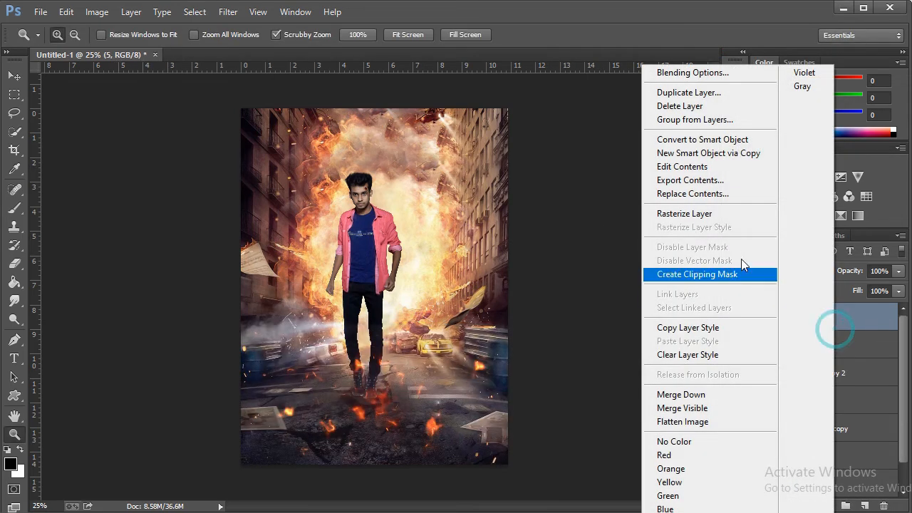
pyautogui.click(738, 212)
pyautogui.click(104, 12)
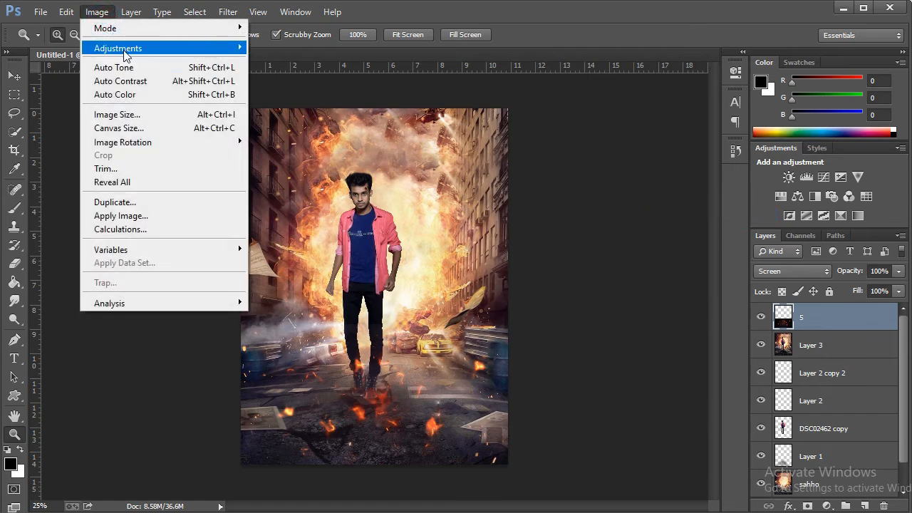
pyautogui.moveTo(214, 47)
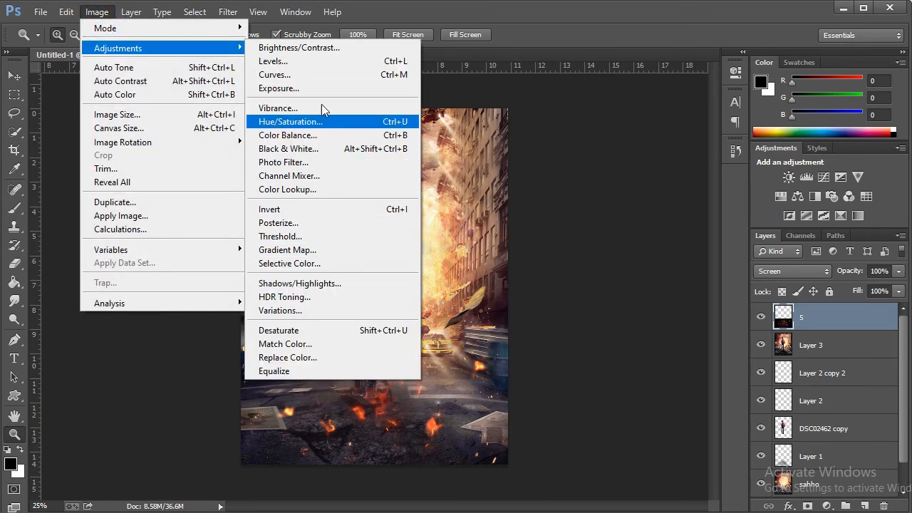
pyautogui.click(286, 61)
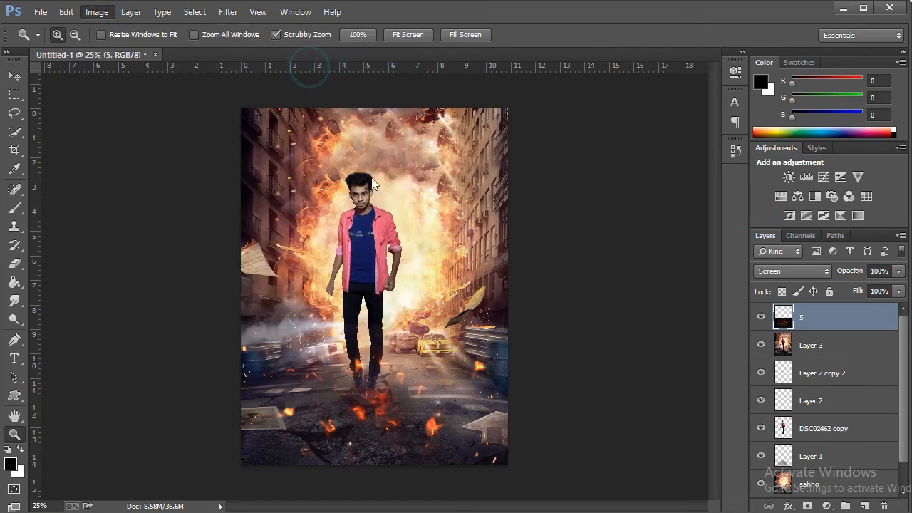
pyautogui.moveTo(756, 279); pyautogui.dragTo(736, 281)
pyautogui.moveTo(576, 280); pyautogui.dragTo(593, 292)
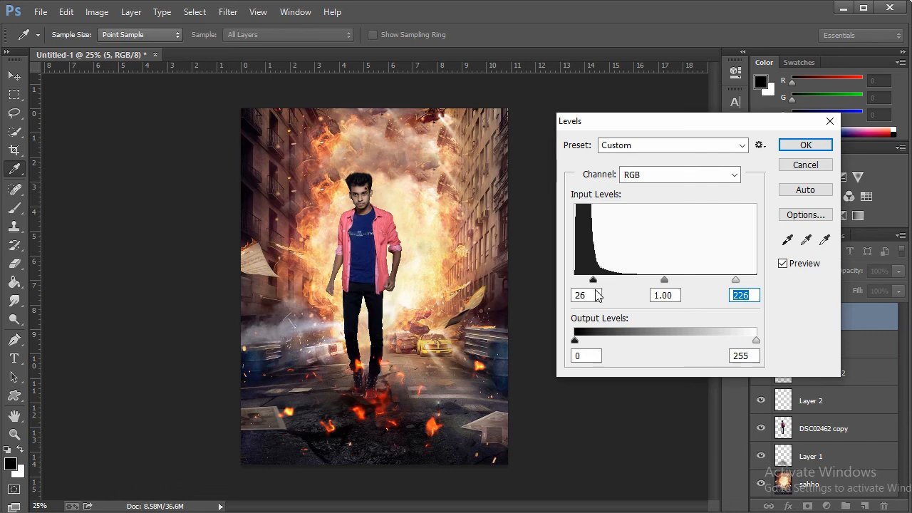
pyautogui.click(798, 146)
# - Place the transparent sahho title image from New folder over the whole poster at 100% scale
pyautogui.click(444, 512)
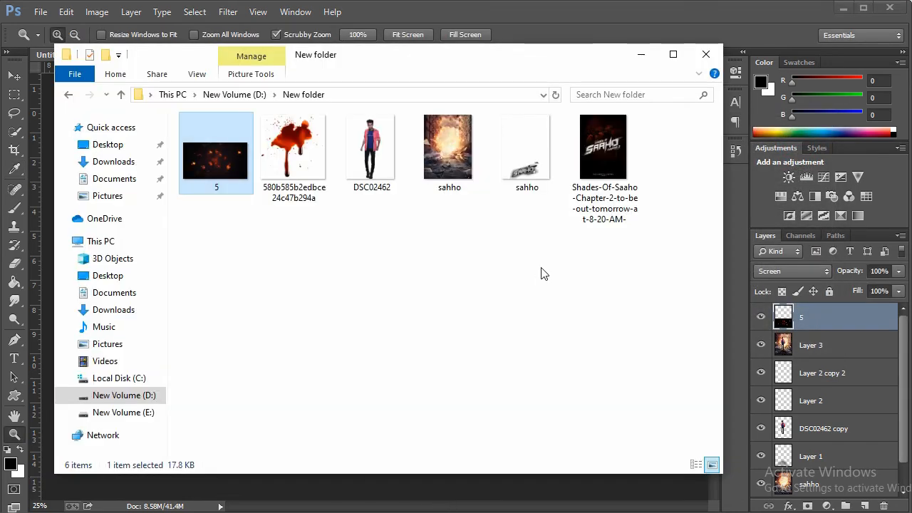
pyautogui.moveTo(526, 150); pyautogui.dragTo(528, 479)
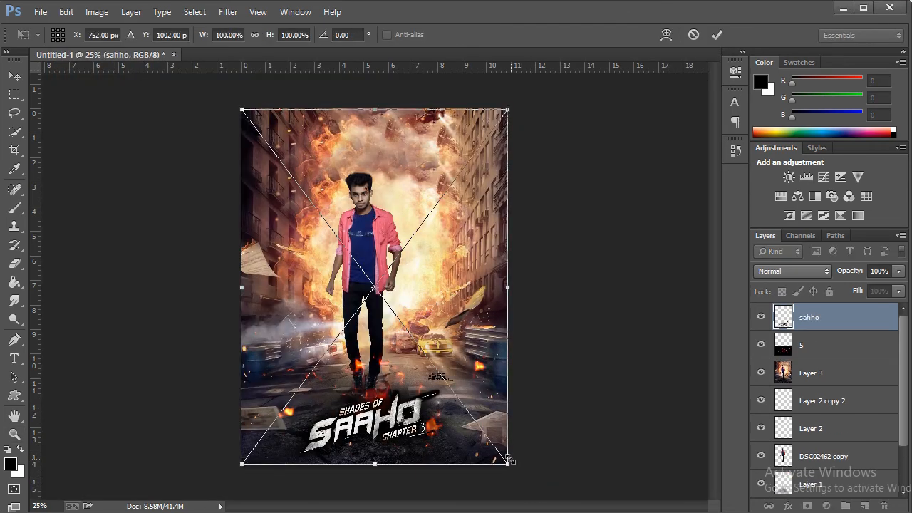
pyautogui.click(717, 35)
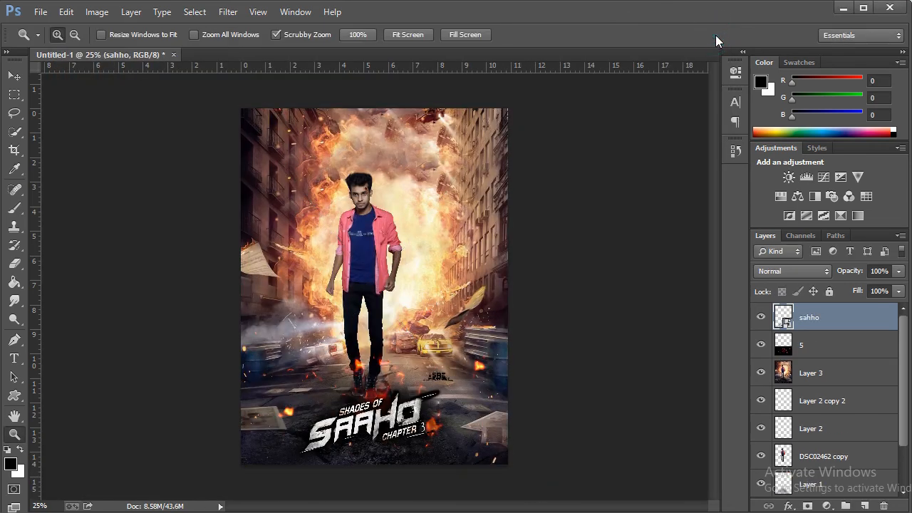
# - Examine the title, the embers and the man up close and in the full poster
pyautogui.click(423, 407)
pyautogui.rightClick(478, 272)
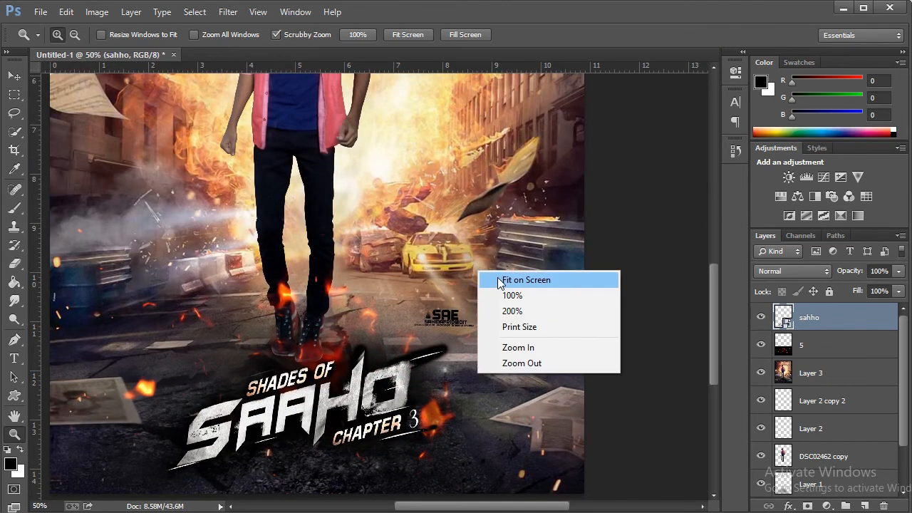
pyautogui.click(501, 280)
pyautogui.click(413, 295)
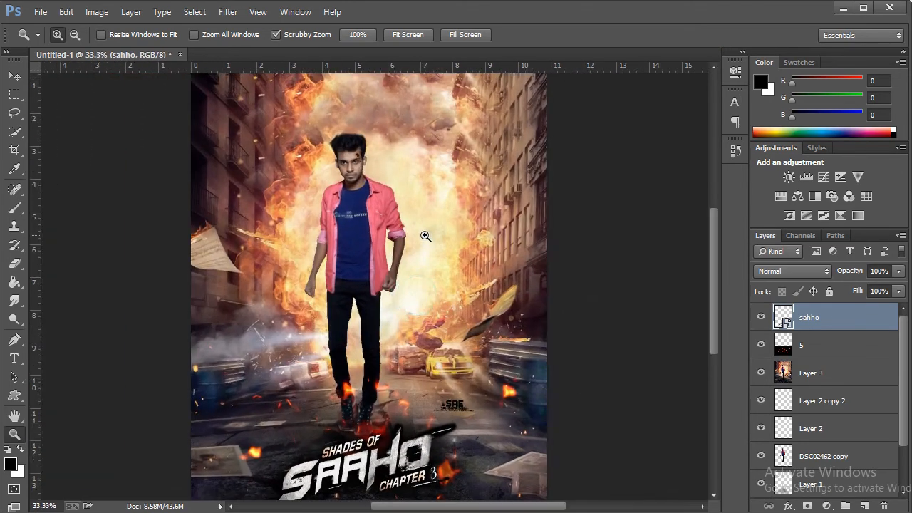
pyautogui.rightClick(426, 241)
pyautogui.click(479, 334)
pyautogui.click(396, 409)
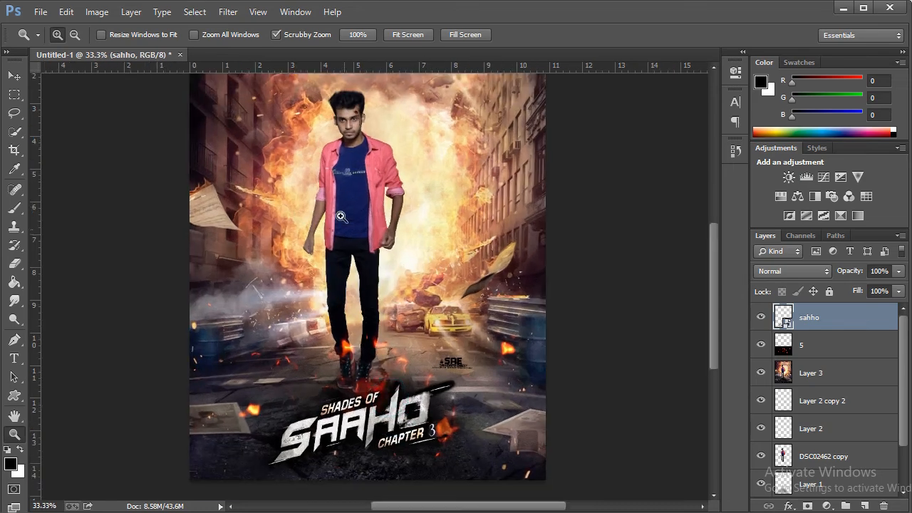
pyautogui.rightClick(355, 156)
pyautogui.click(375, 167)
# - Add a new layer above the title and copy the merged image onto it with Apply Image
pyautogui.click(864, 506)
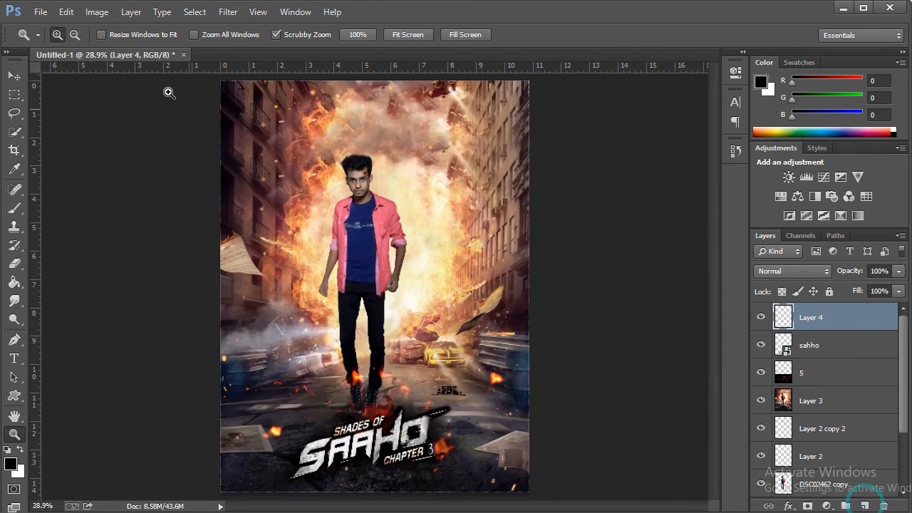
pyautogui.click(97, 12)
pyautogui.click(166, 213)
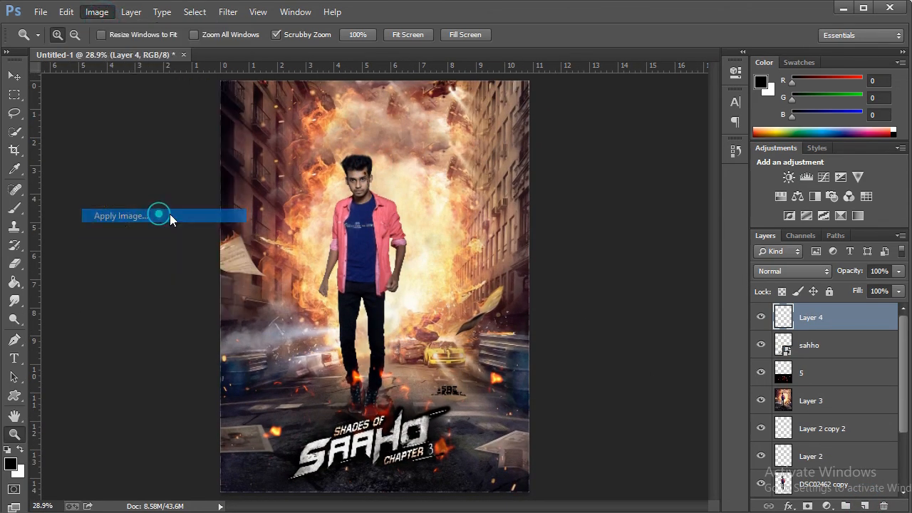
pyautogui.click(813, 255)
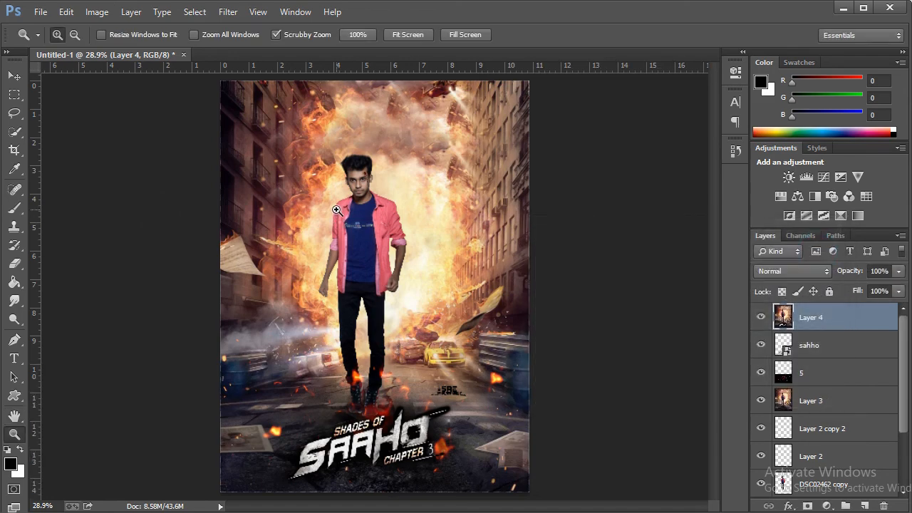
pyautogui.click(397, 201)
pyautogui.click(418, 183)
pyautogui.rightClick(429, 186)
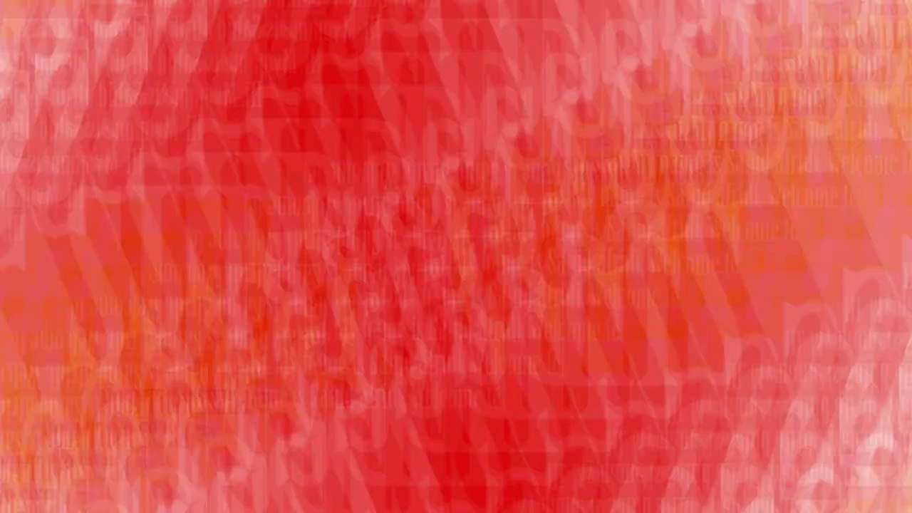